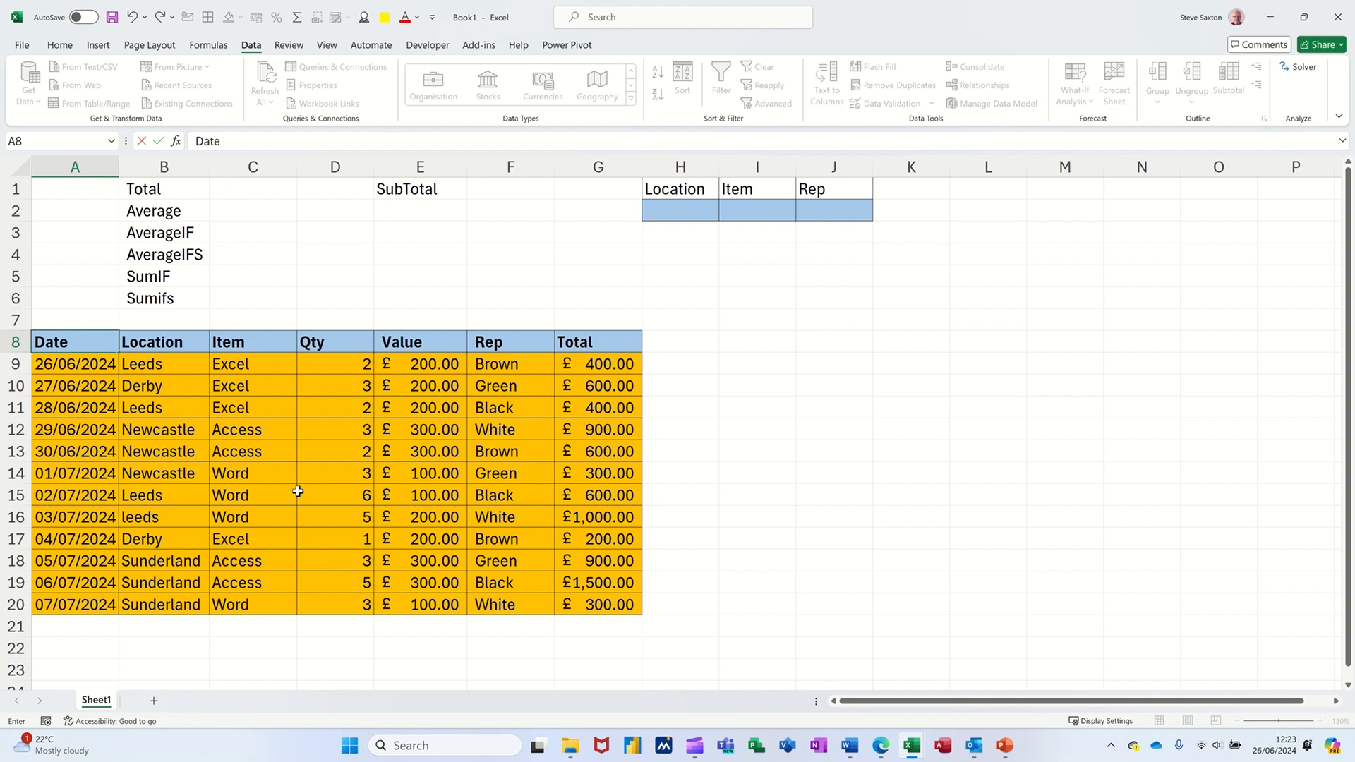
Create named ranges for B8:F20 using only the top-row headers, then check the name assigned to the Location entries.
left_click(203, 456)
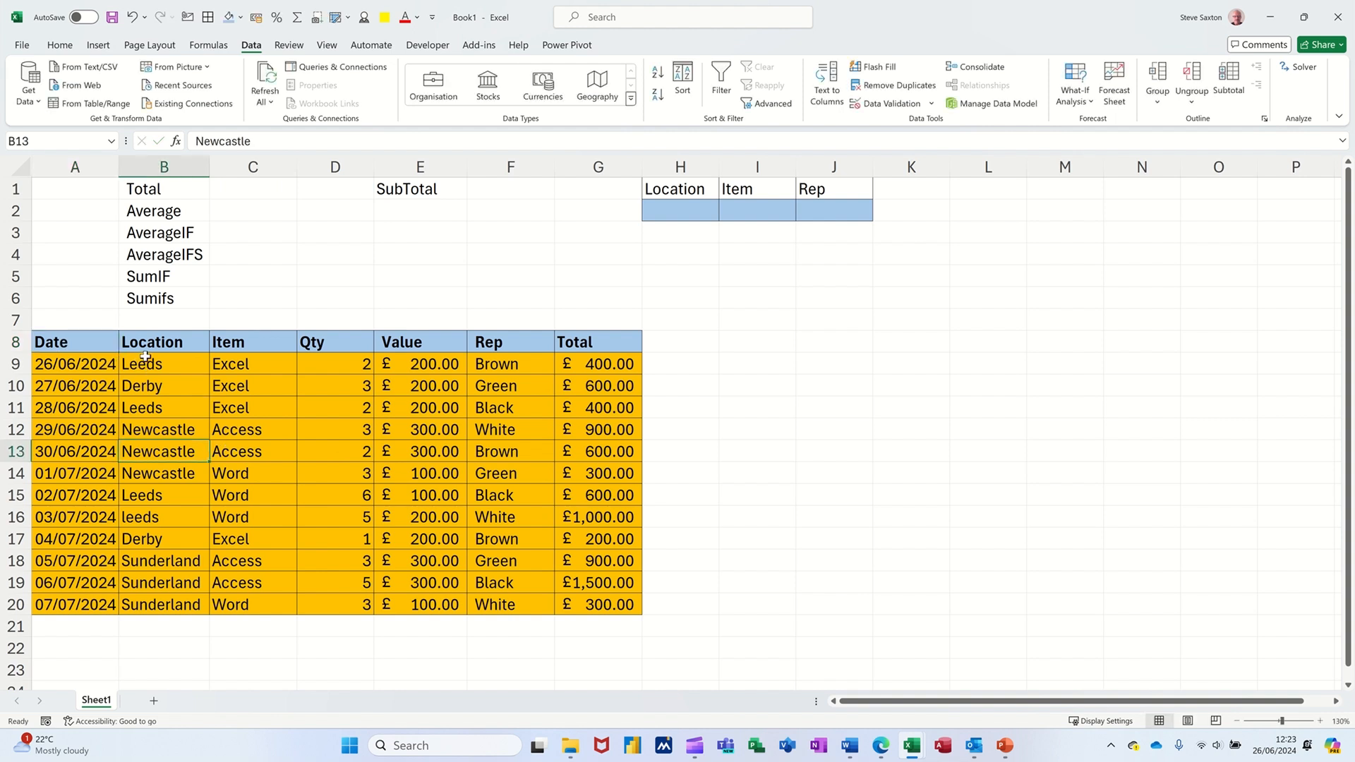
left_click_drag(143, 343, 500, 609)
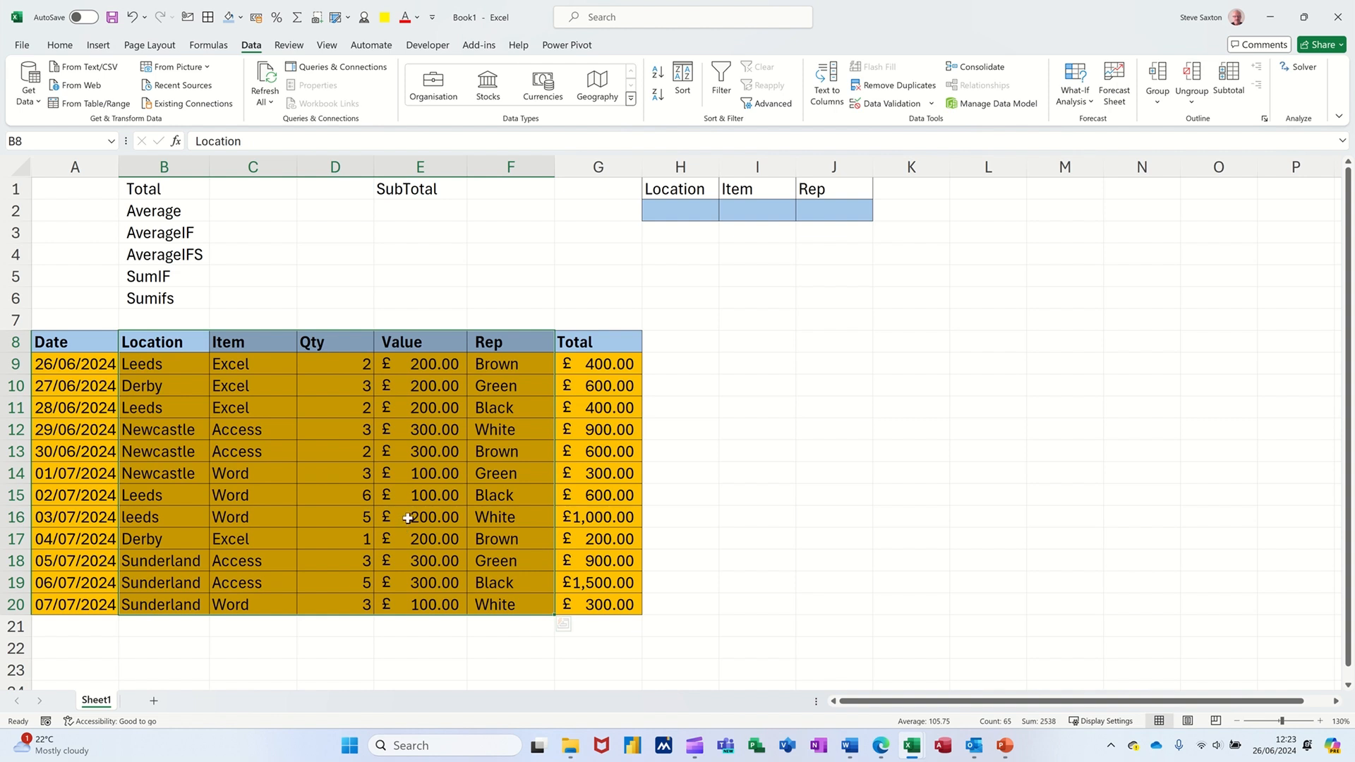
left_click(209, 47)
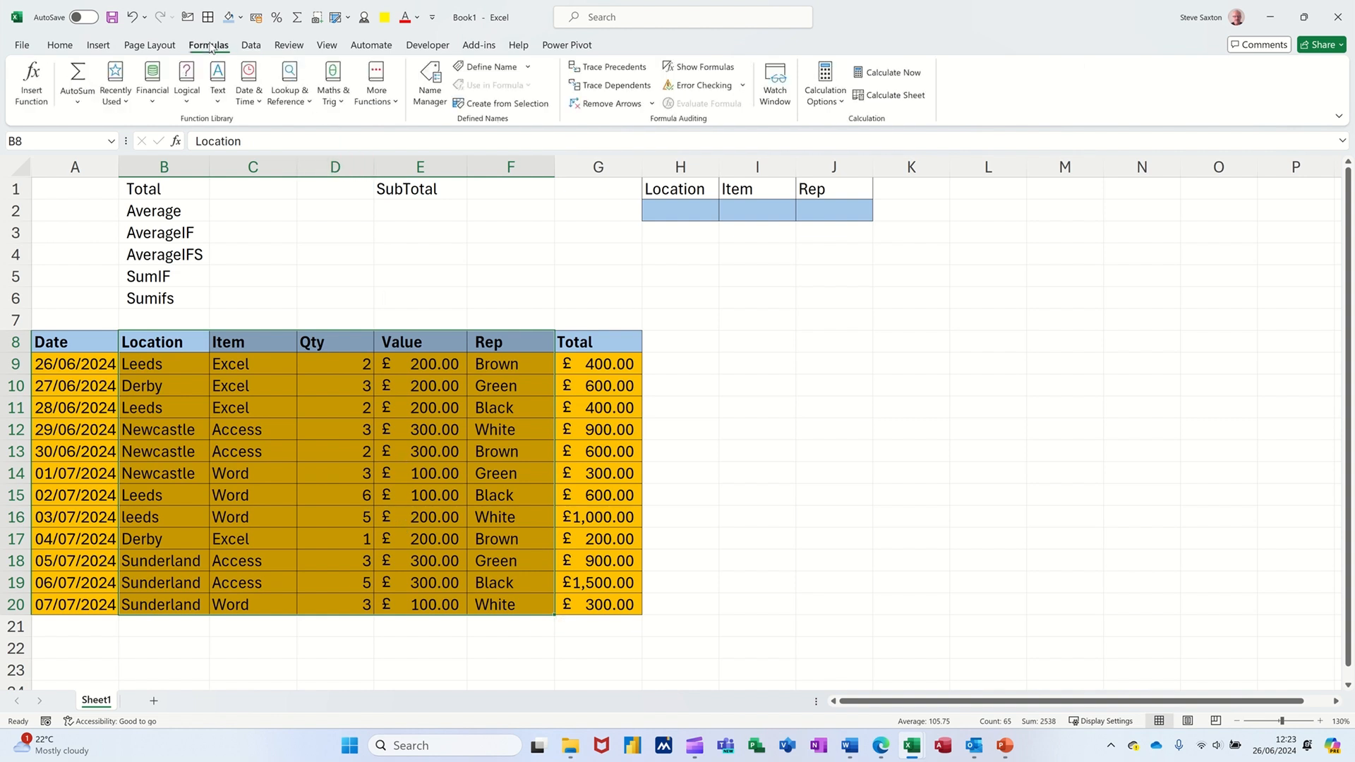
left_click(503, 104)
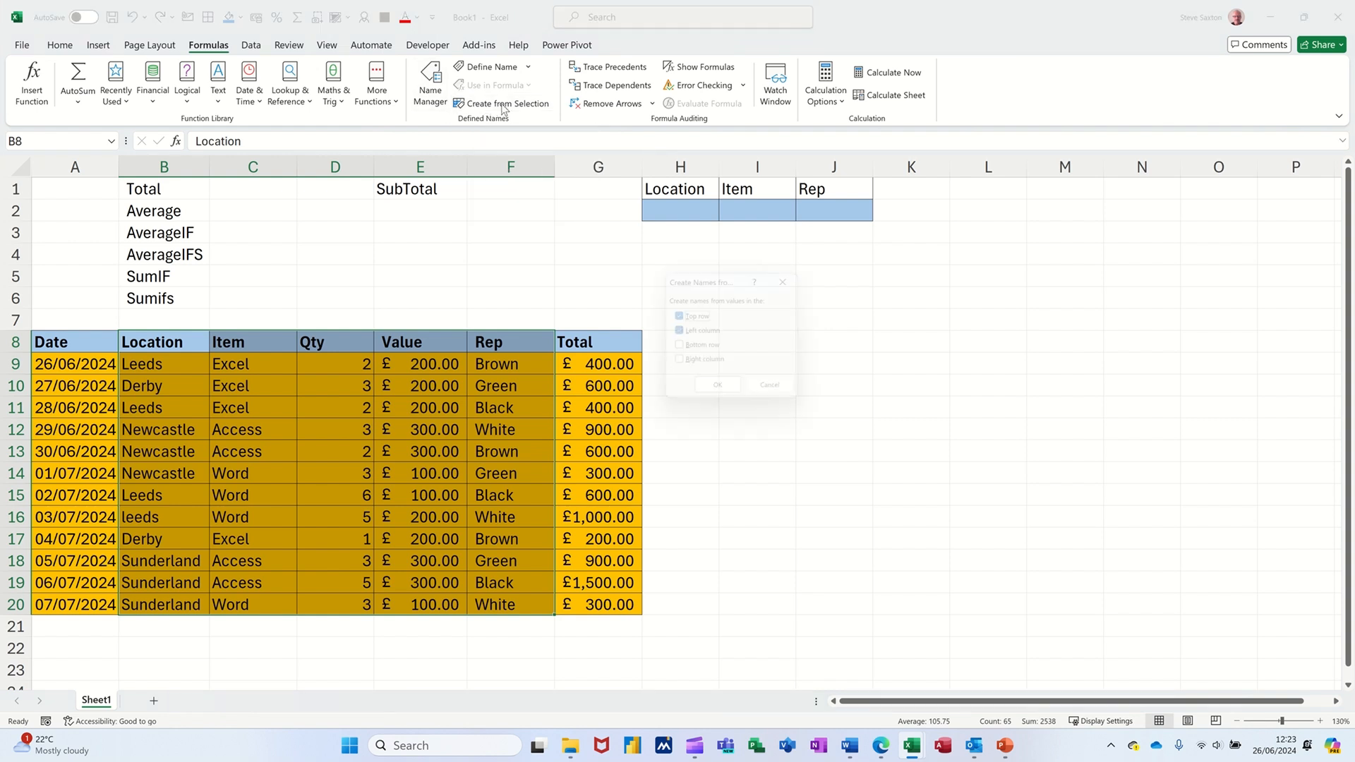
left_click_drag(710, 279, 469, 196)
left_click(438, 250)
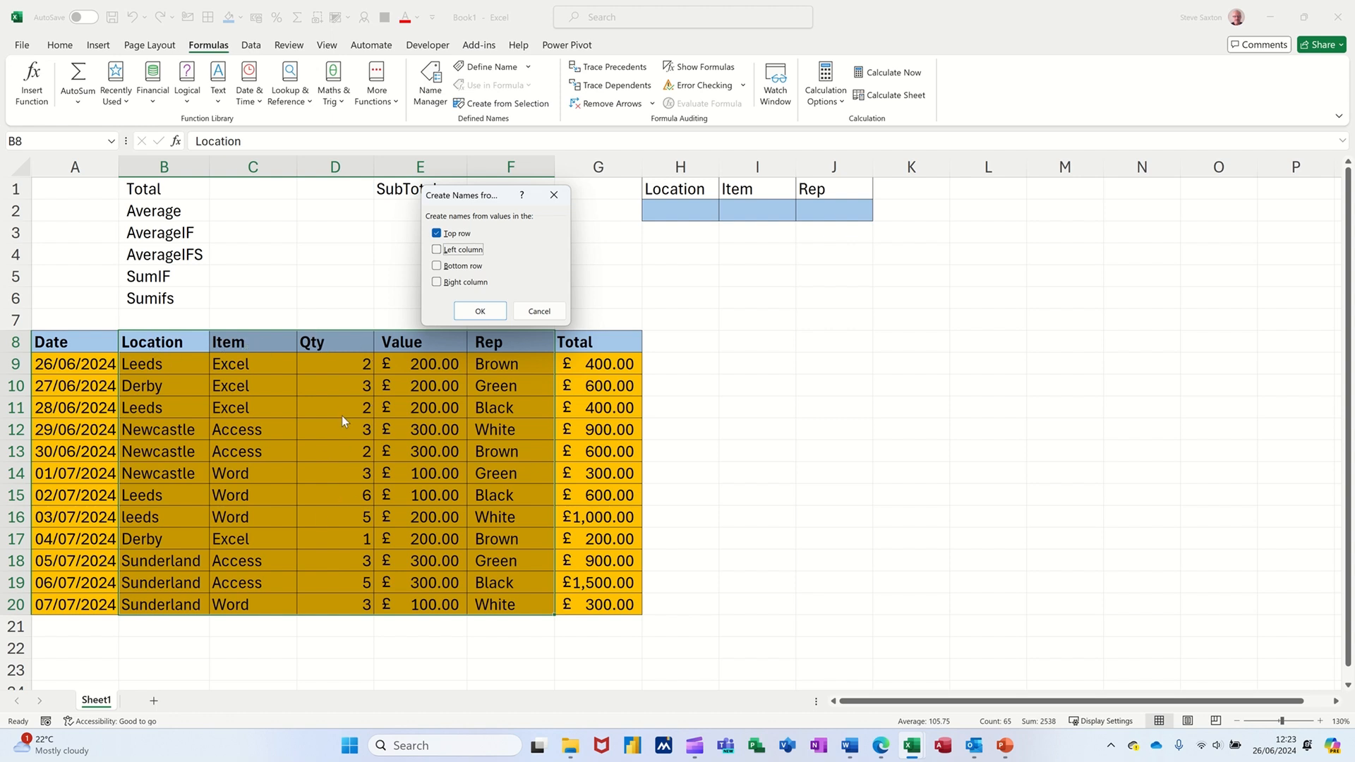
left_click(478, 311)
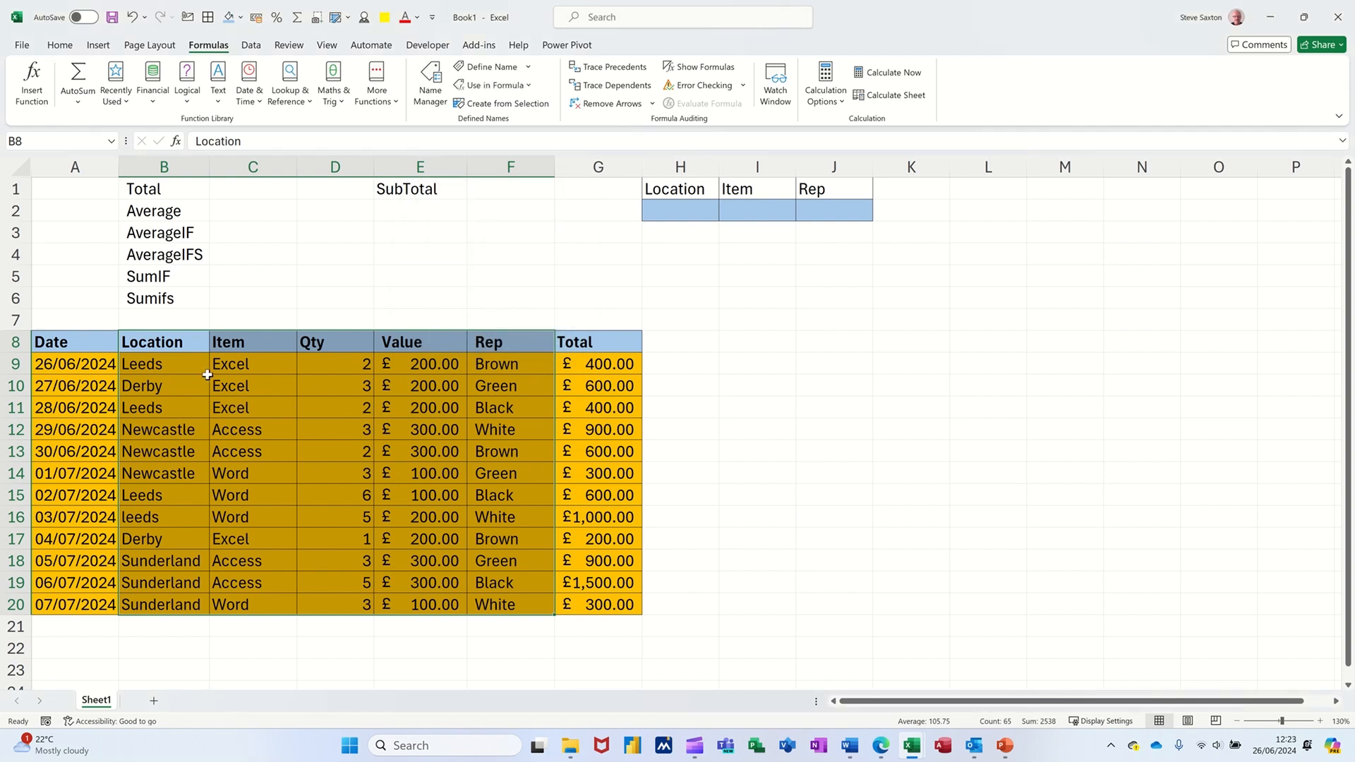
left_click_drag(182, 367, 170, 605)
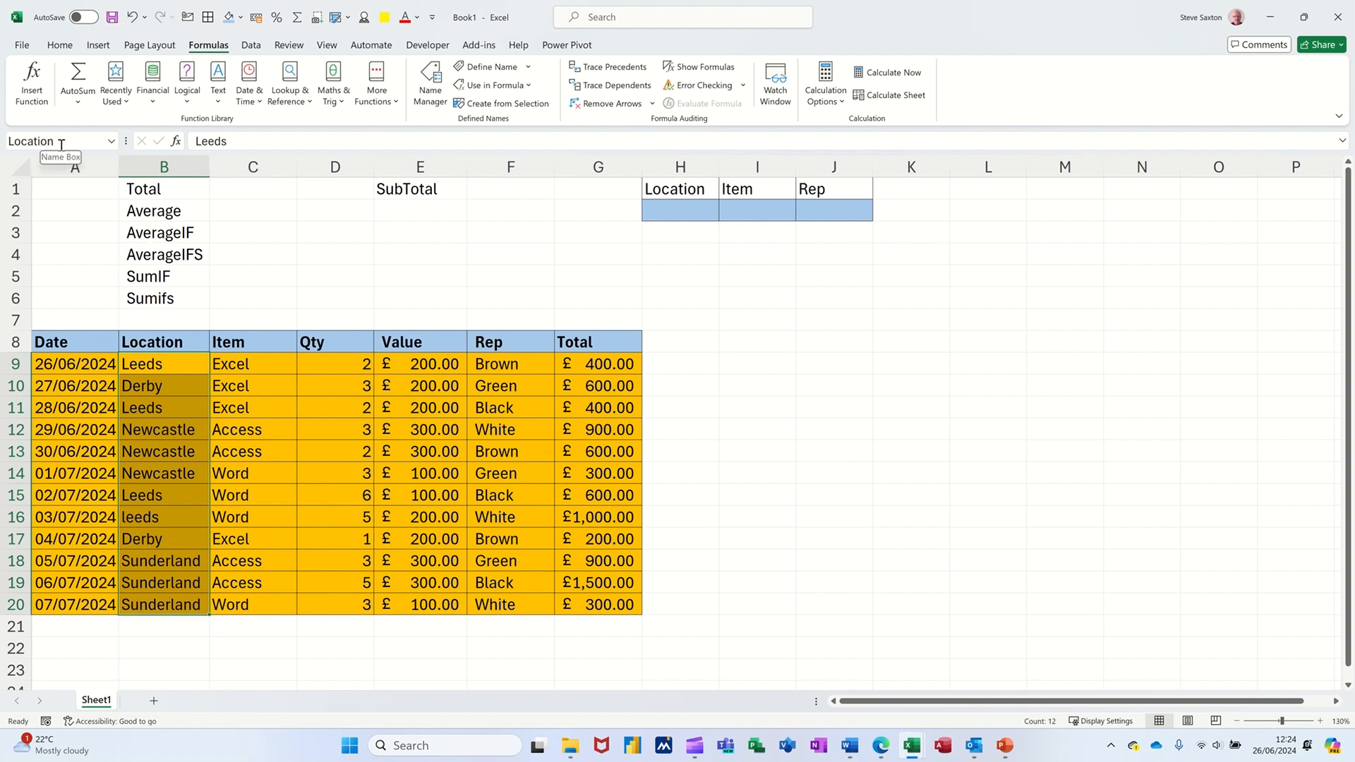
left_click(262, 367)
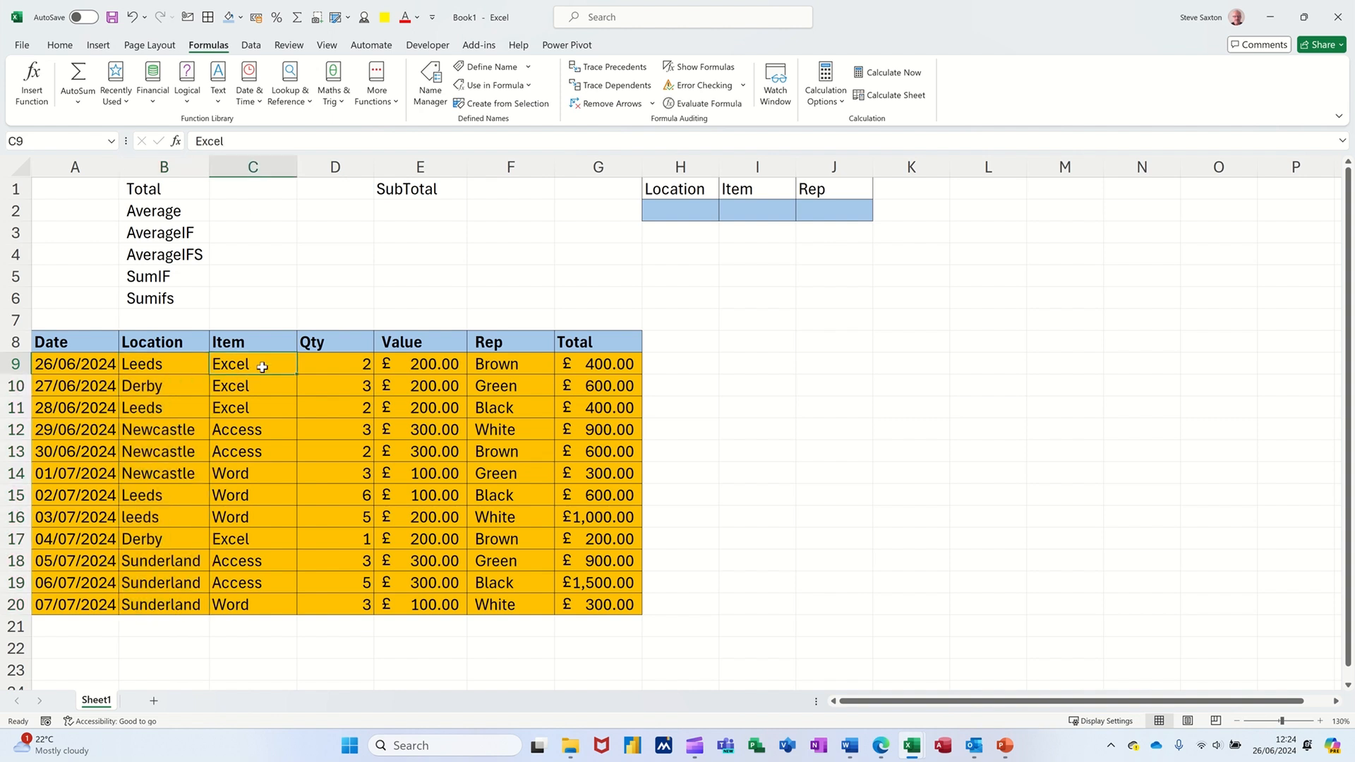
Add list data validation to the Location criteria cell H2 with source =location, and open its list to check the choices.
left_click(694, 213)
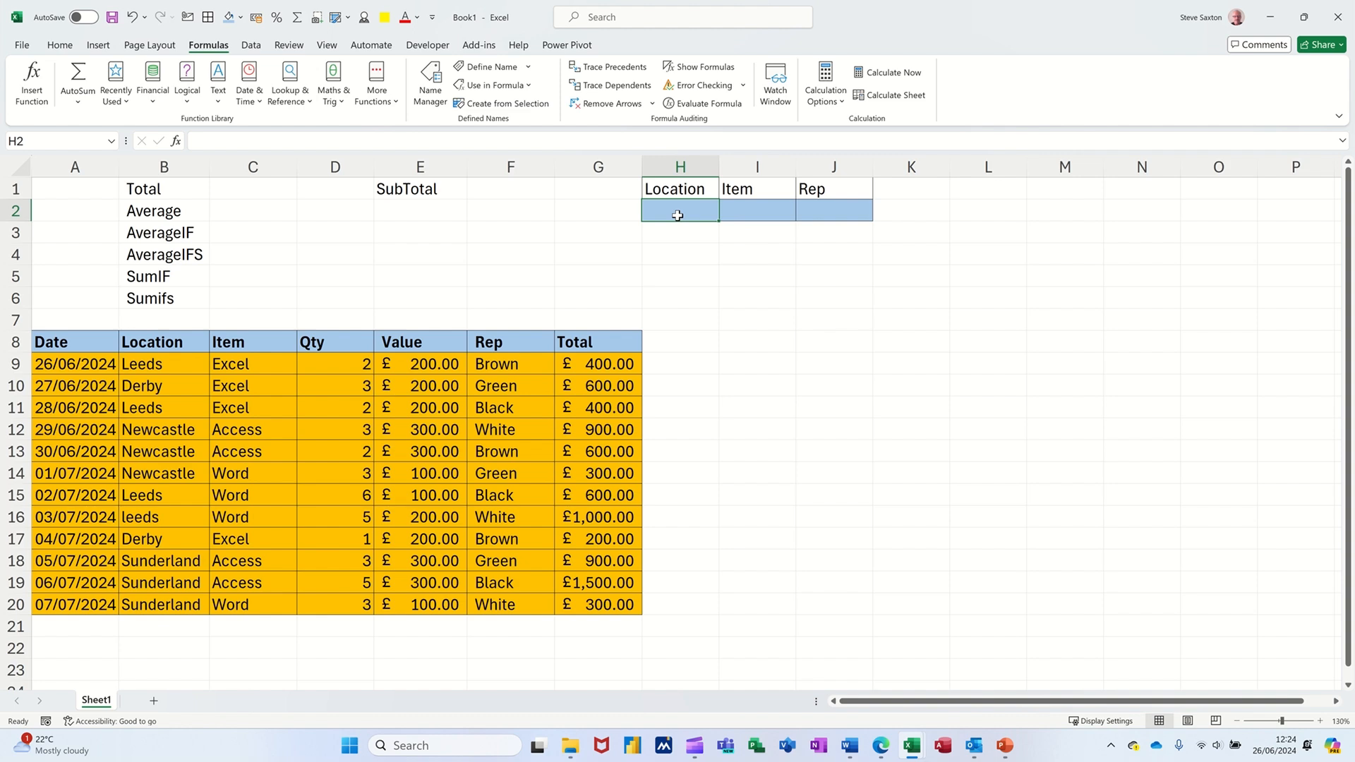
left_click(251, 47)
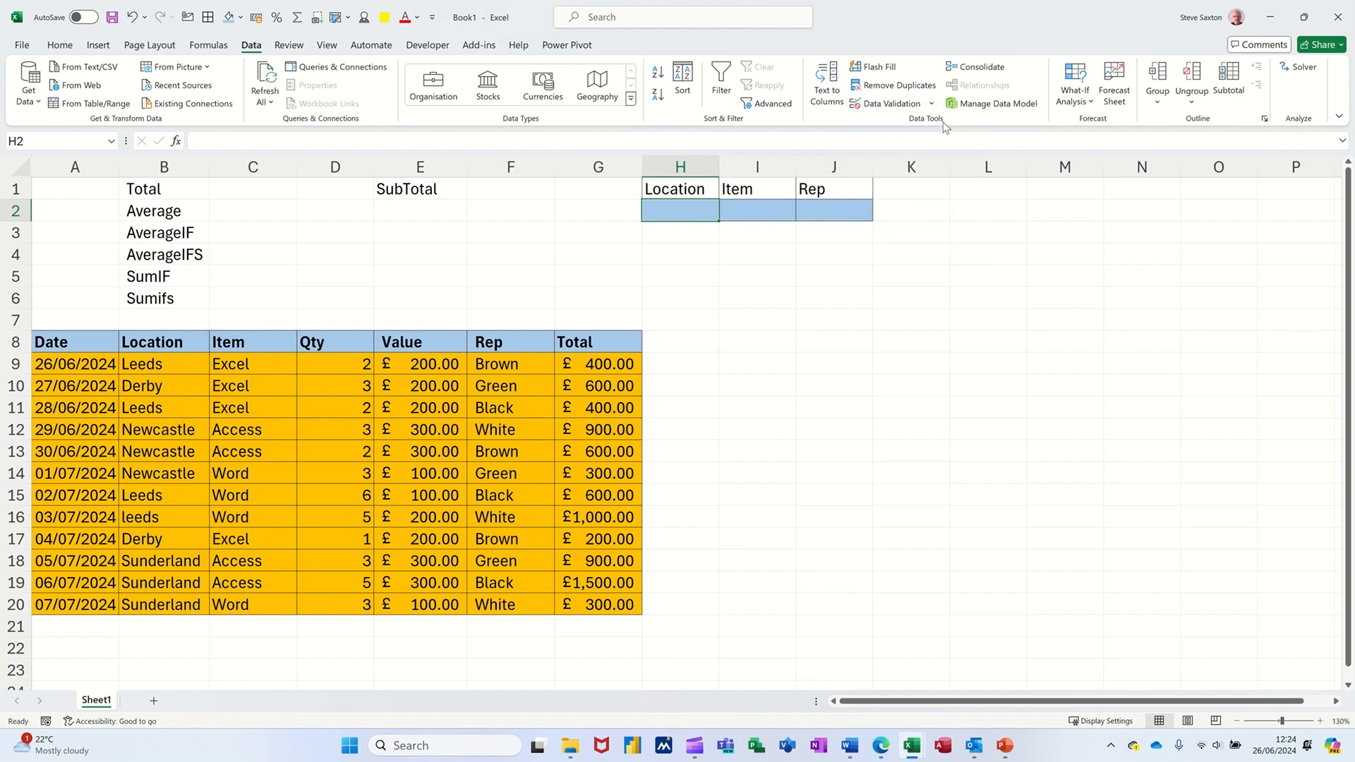
left_click(881, 109)
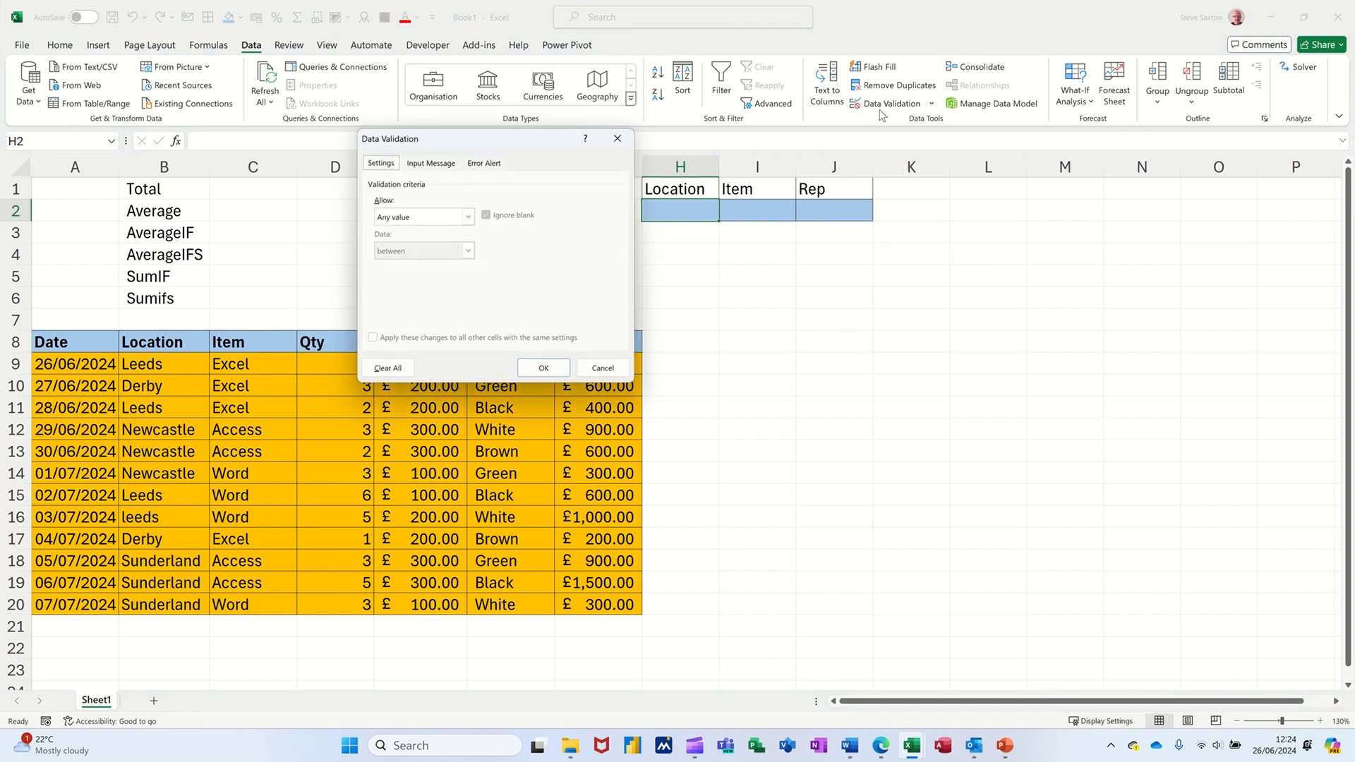
left_click_drag(482, 148, 834, 281)
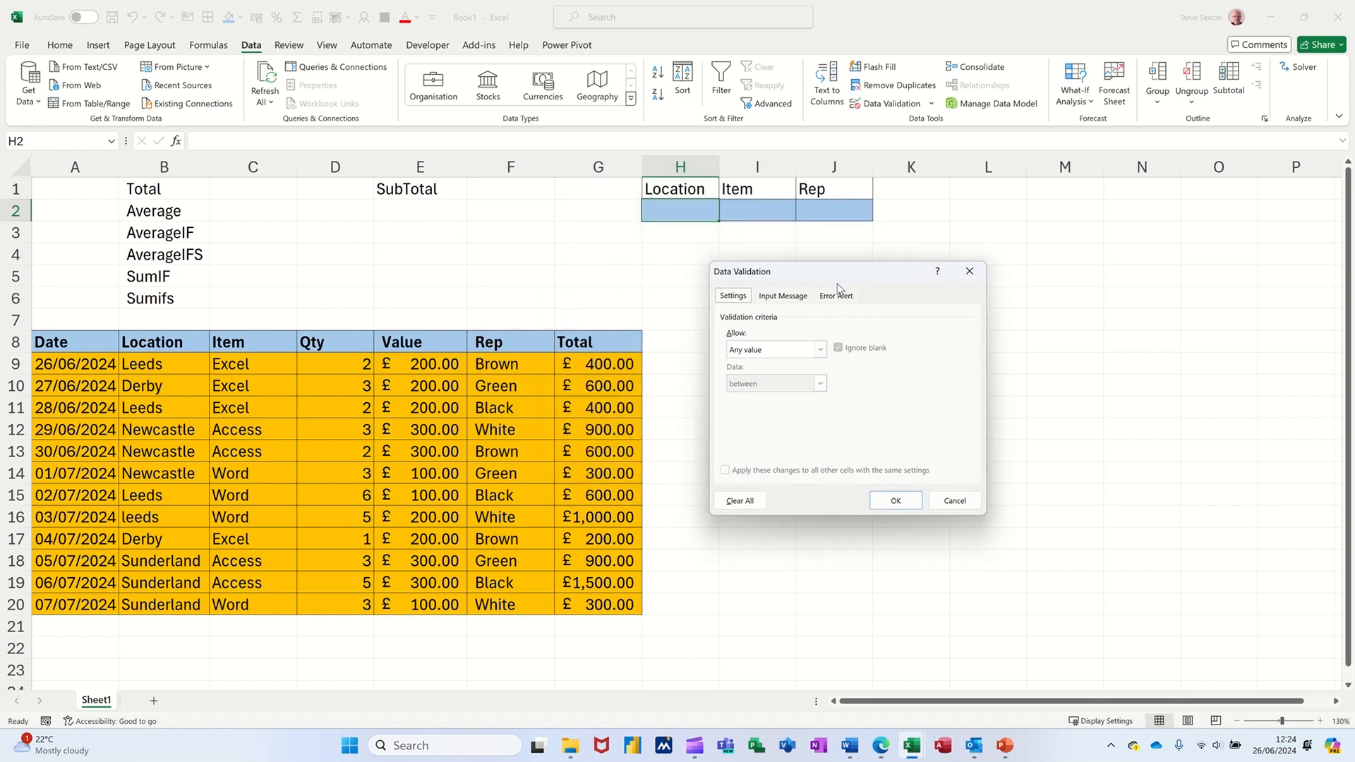
left_click(818, 351)
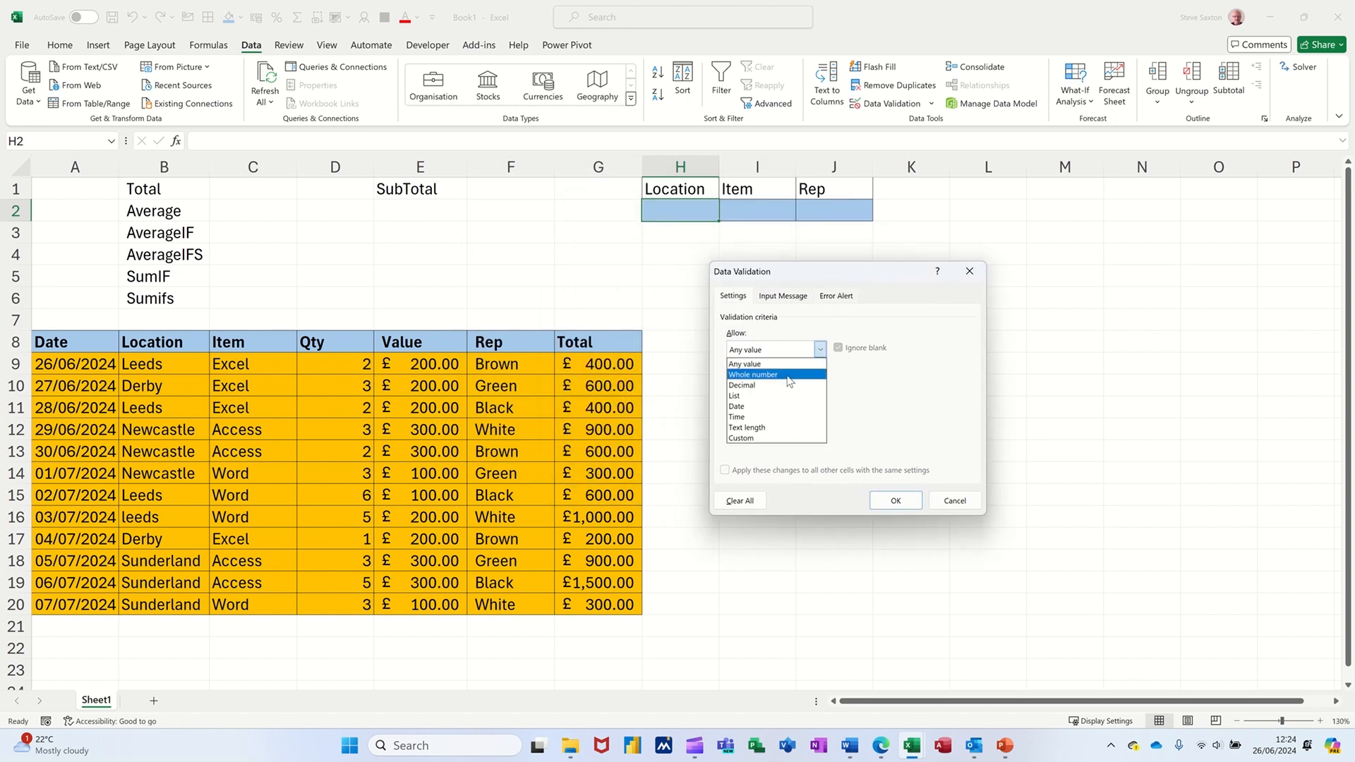
left_click(761, 404)
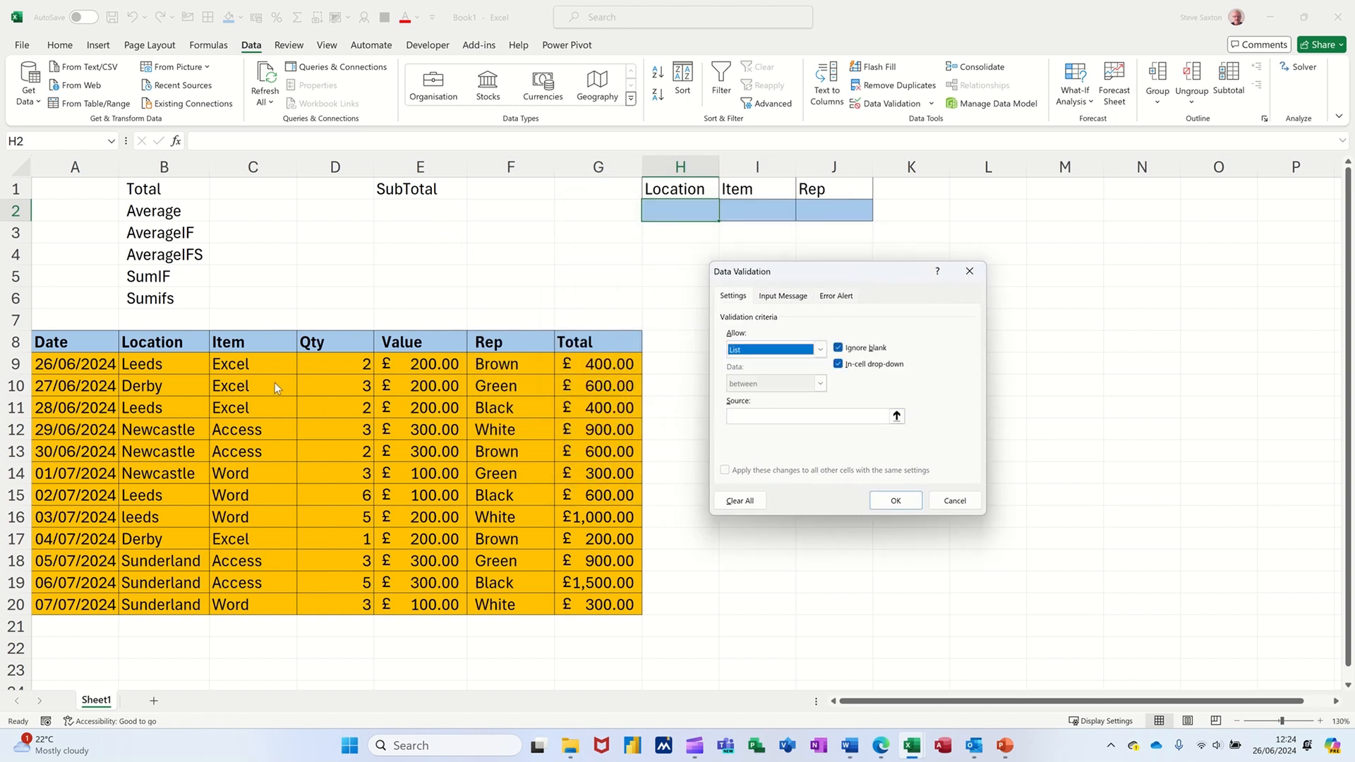
left_click(736, 416)
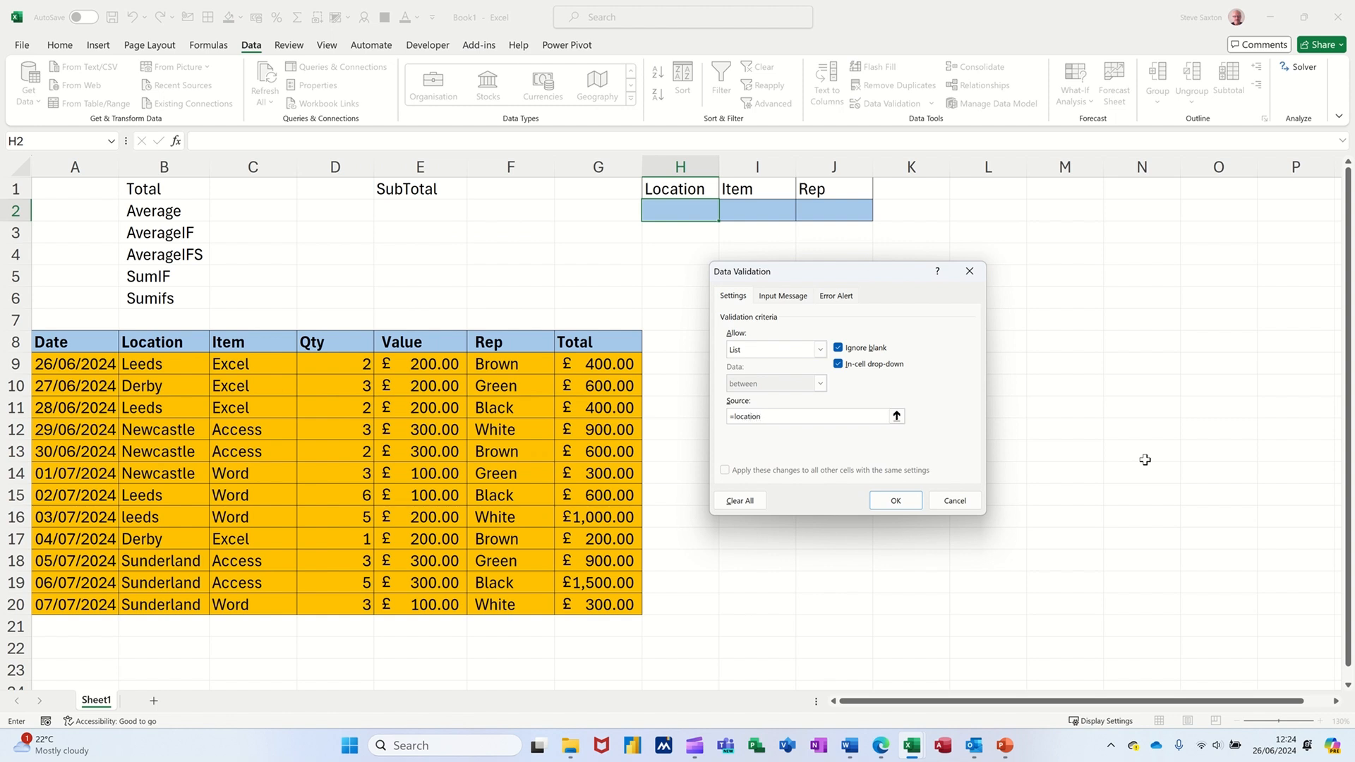
left_click(896, 500)
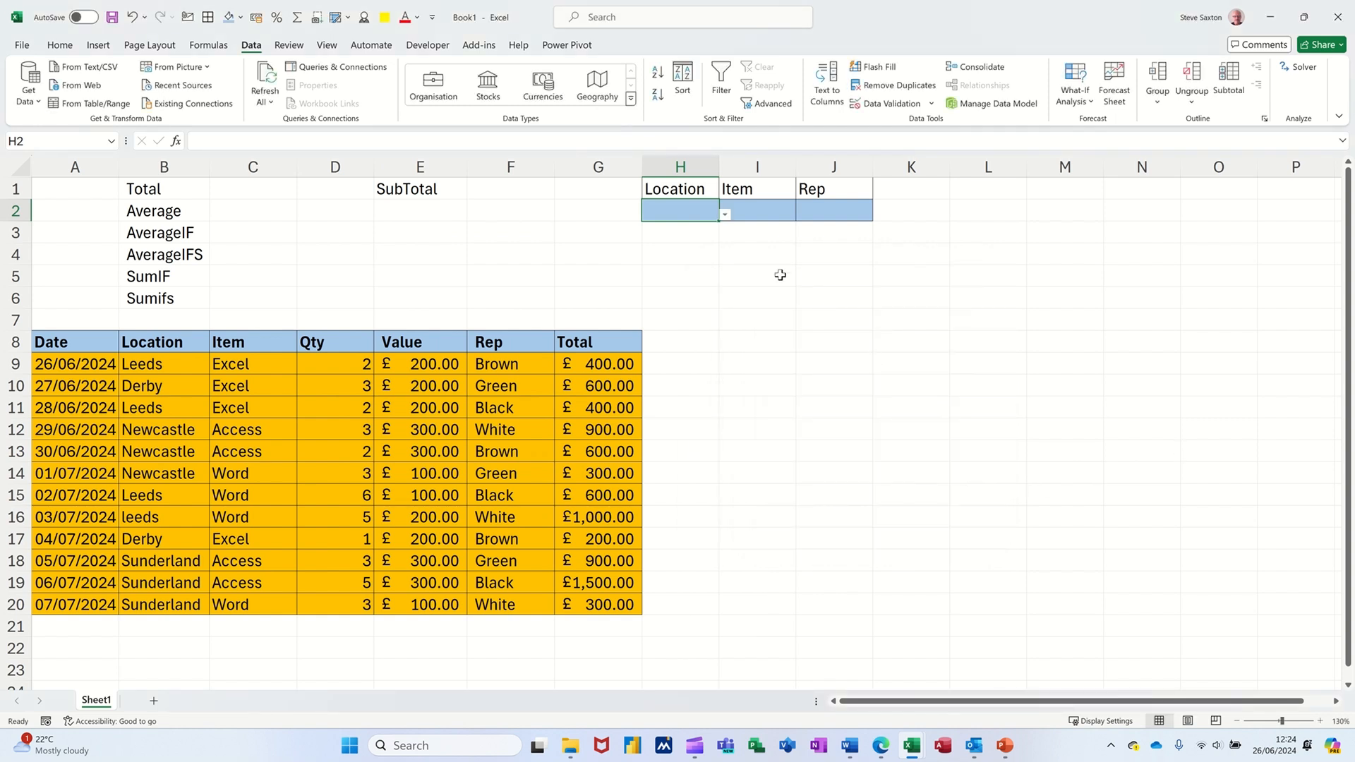
left_click(726, 215)
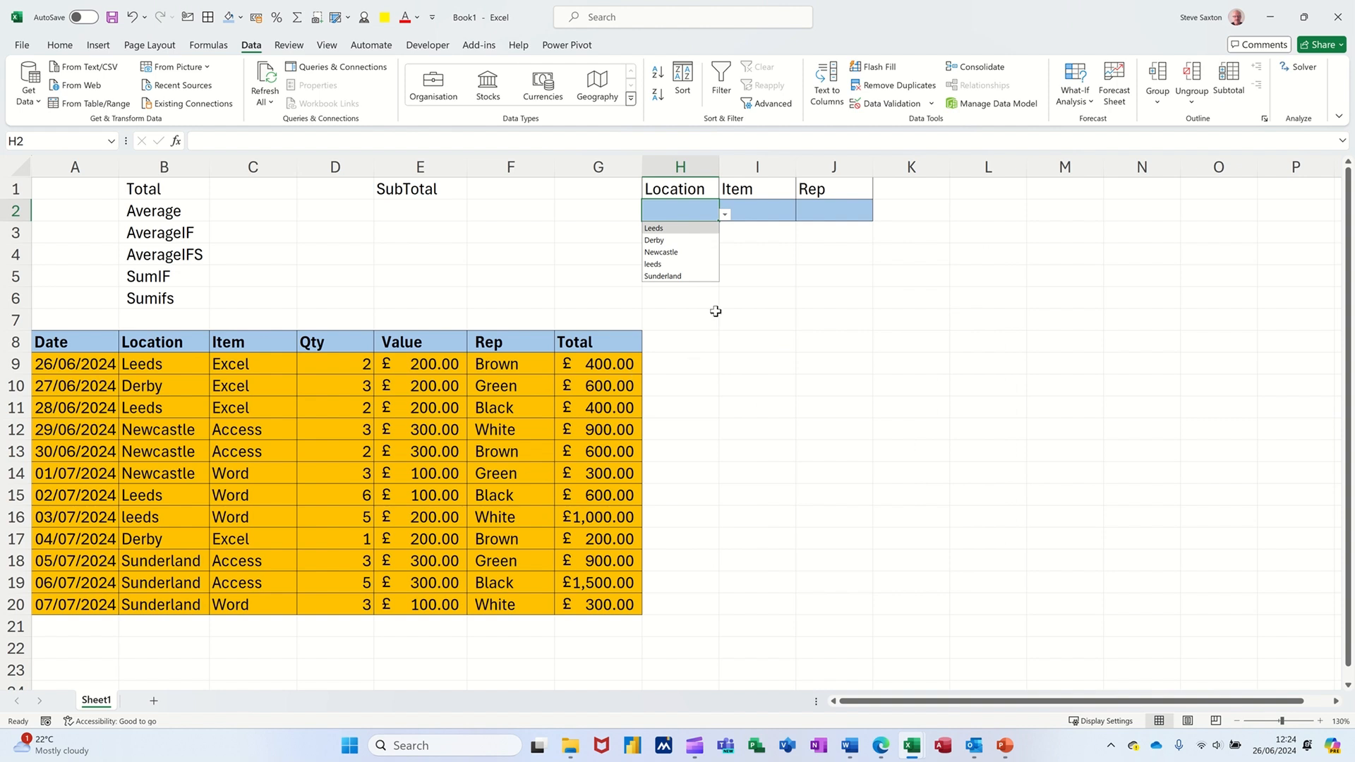
Add list data validation to the Item criteria cell I2 with source =item, and open its list to check the choices.
left_click(758, 214)
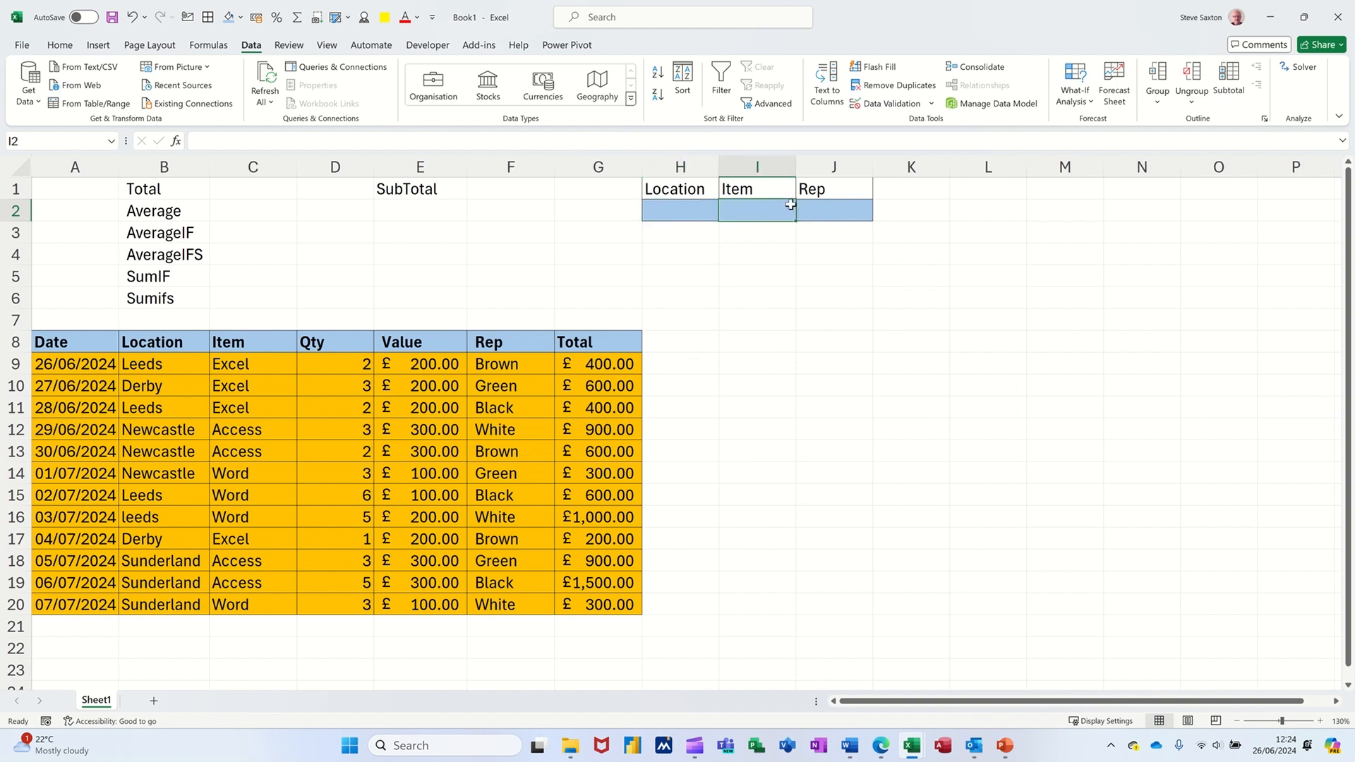
left_click(888, 104)
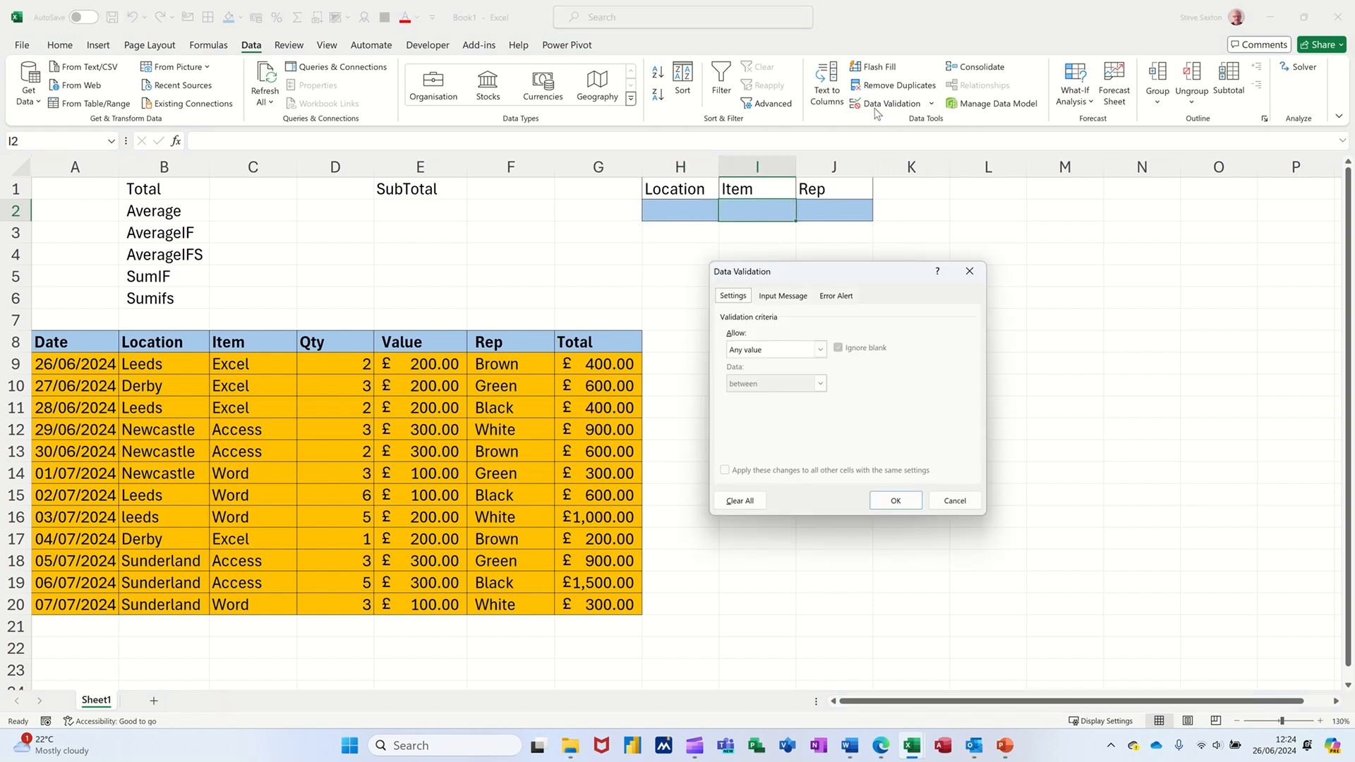
left_click(821, 351)
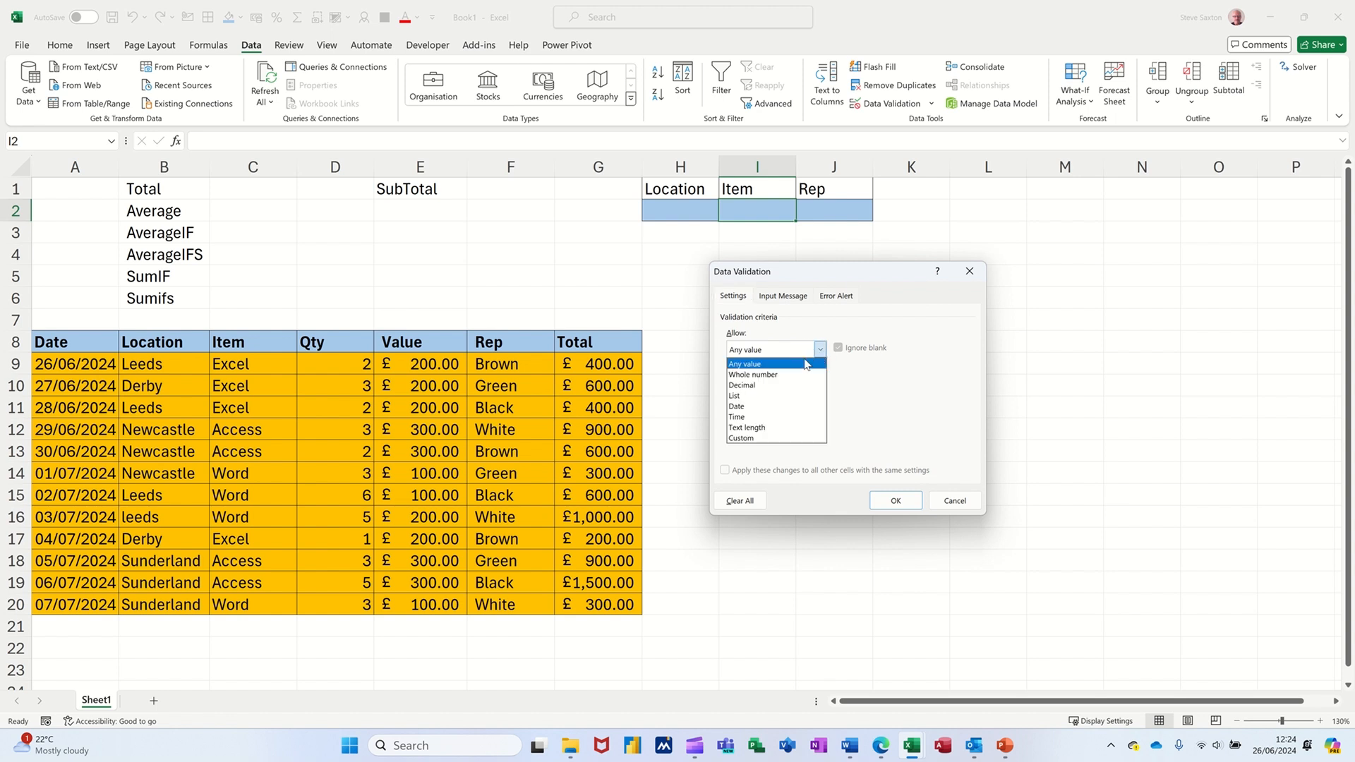
left_click(783, 391)
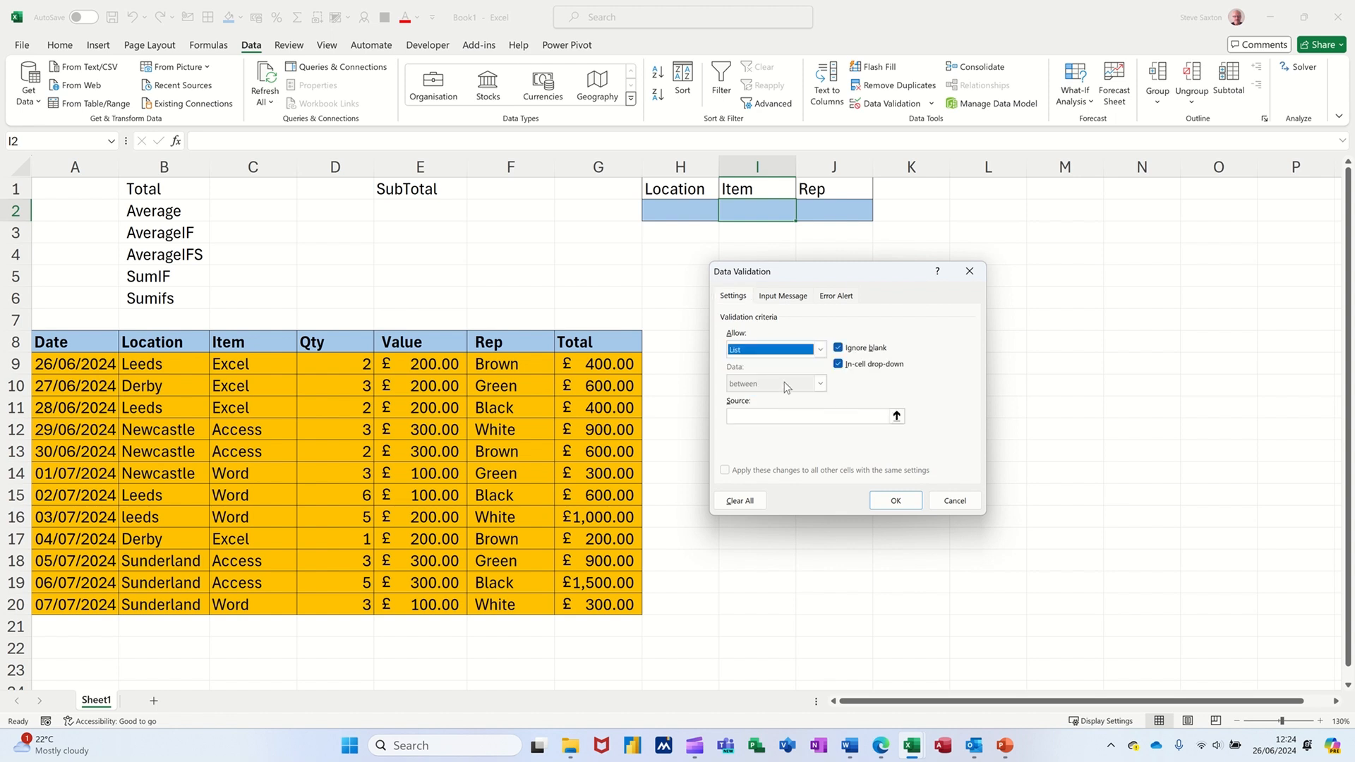
left_click(773, 416)
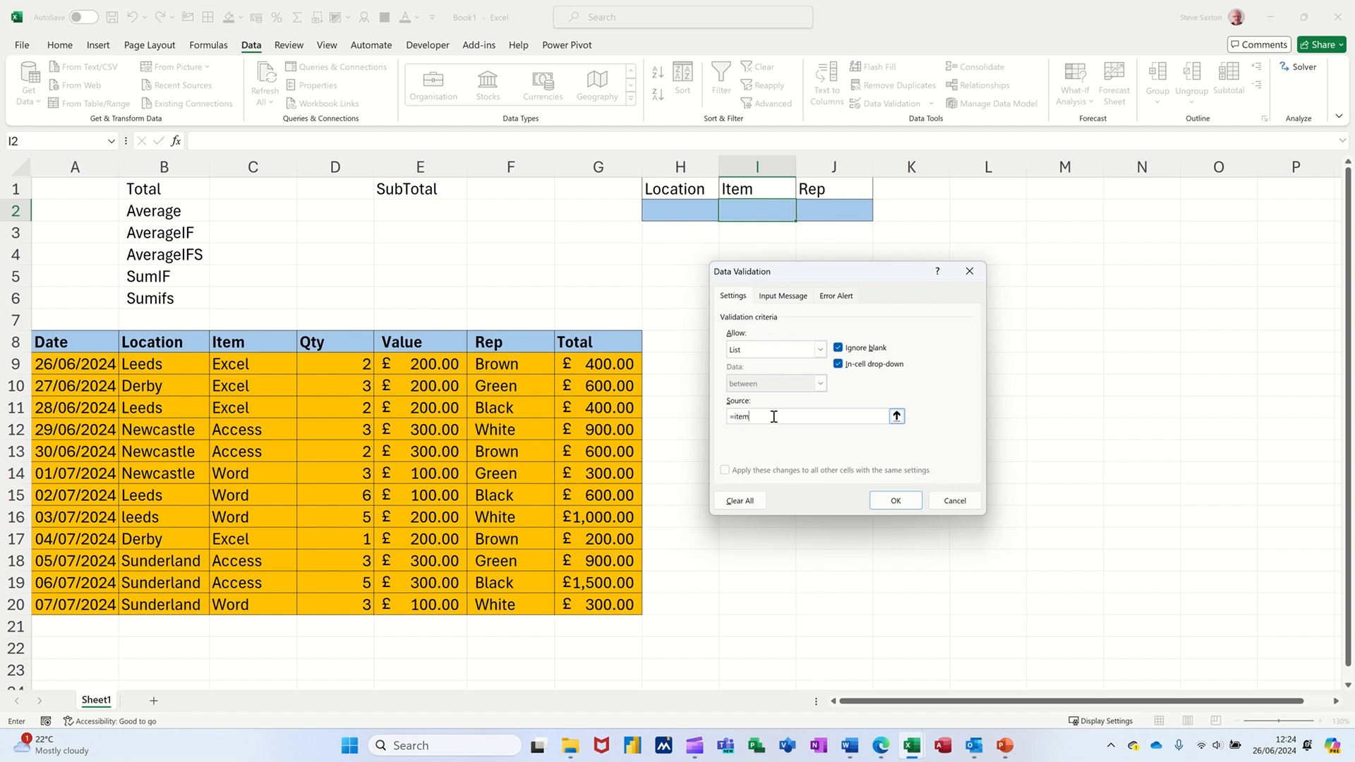
left_click(891, 502)
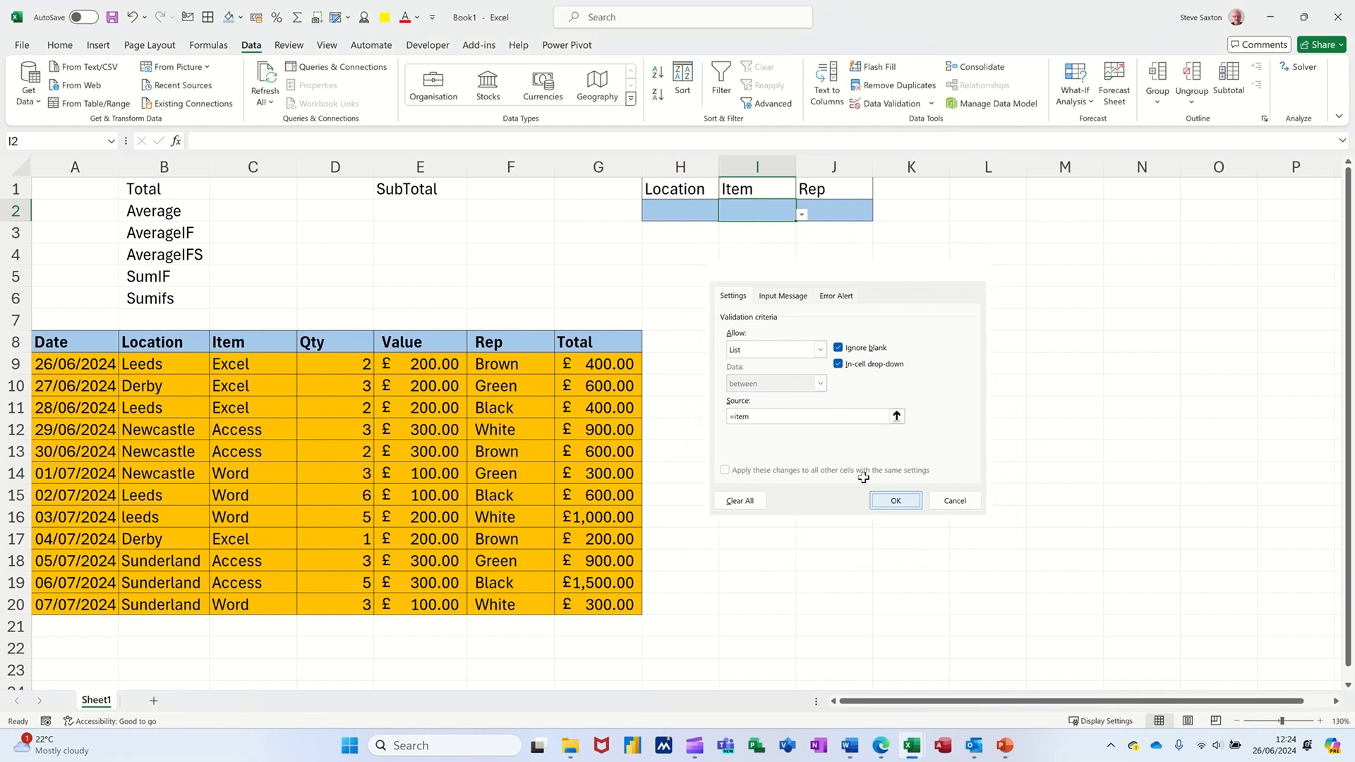
left_click(802, 214)
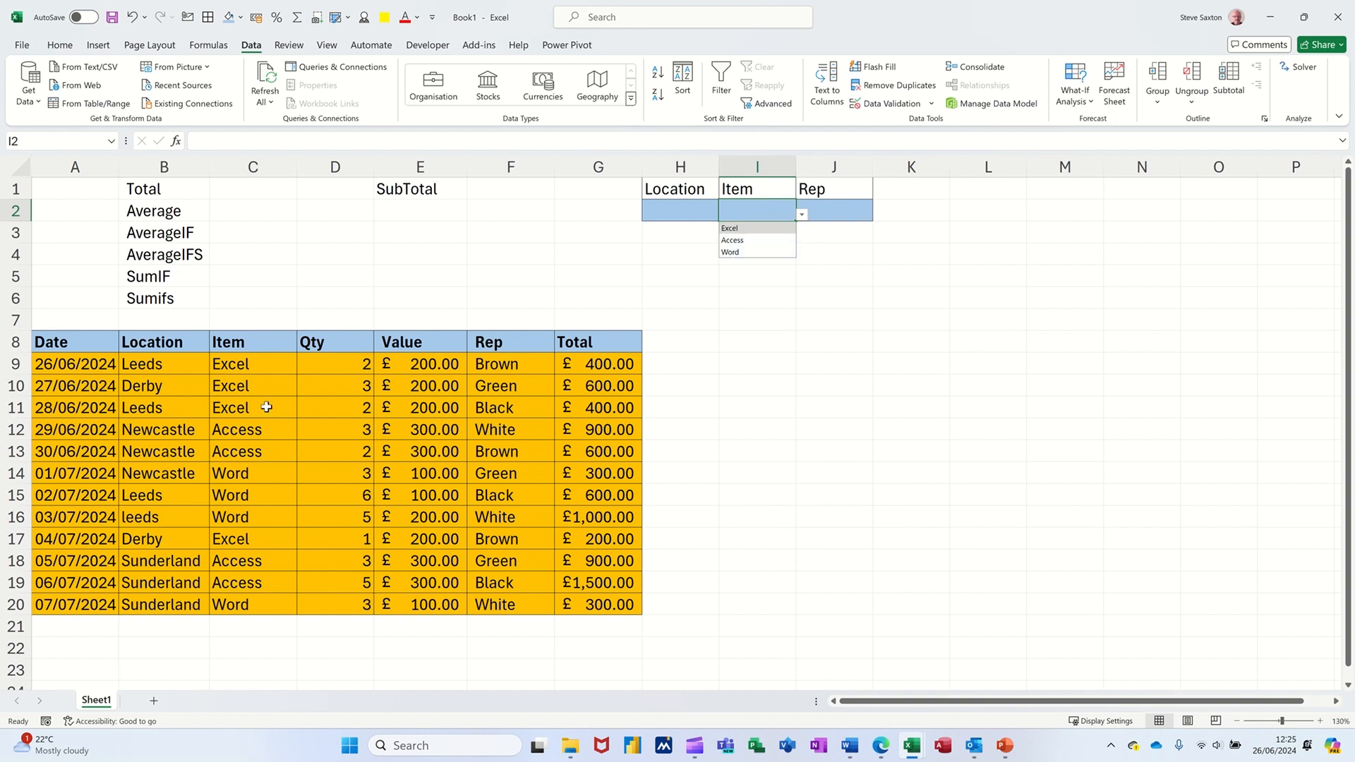
left_click(847, 210)
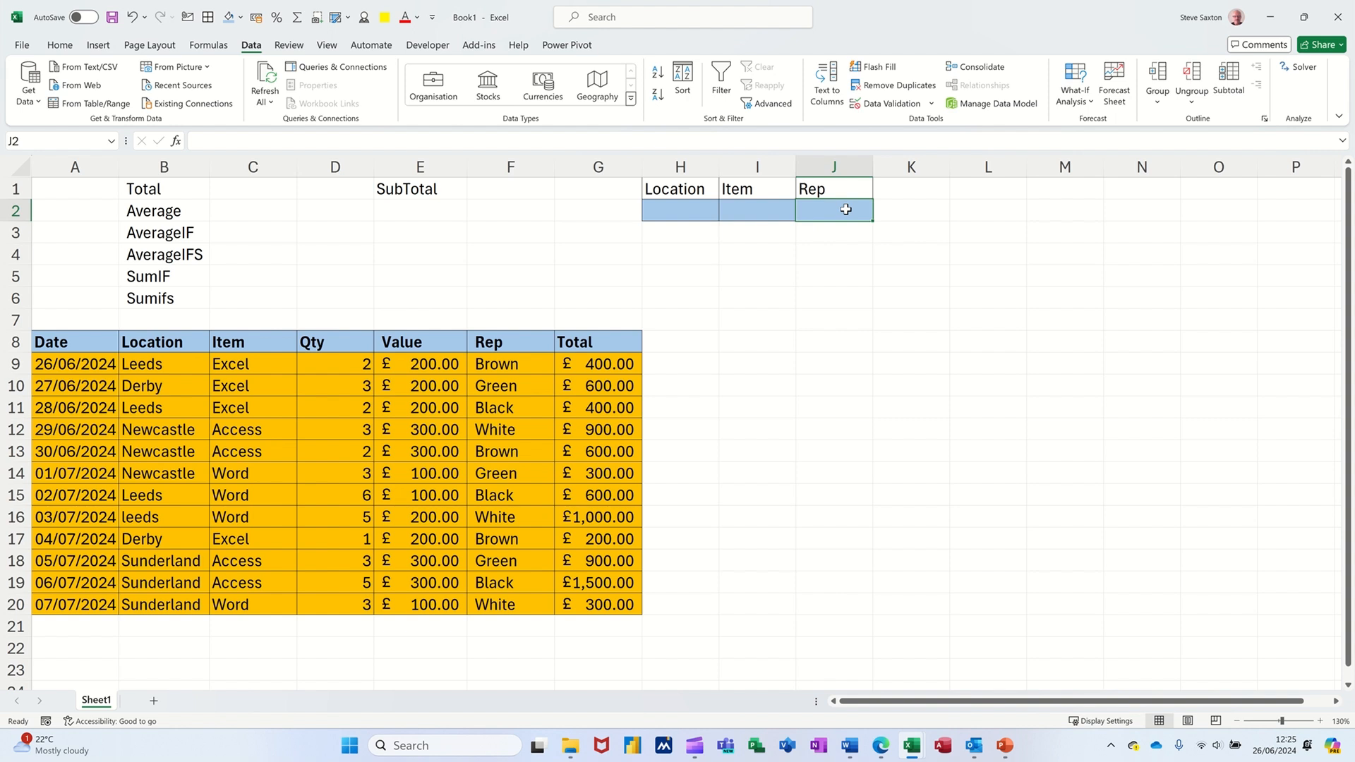
type("=")
key("BackSpace")
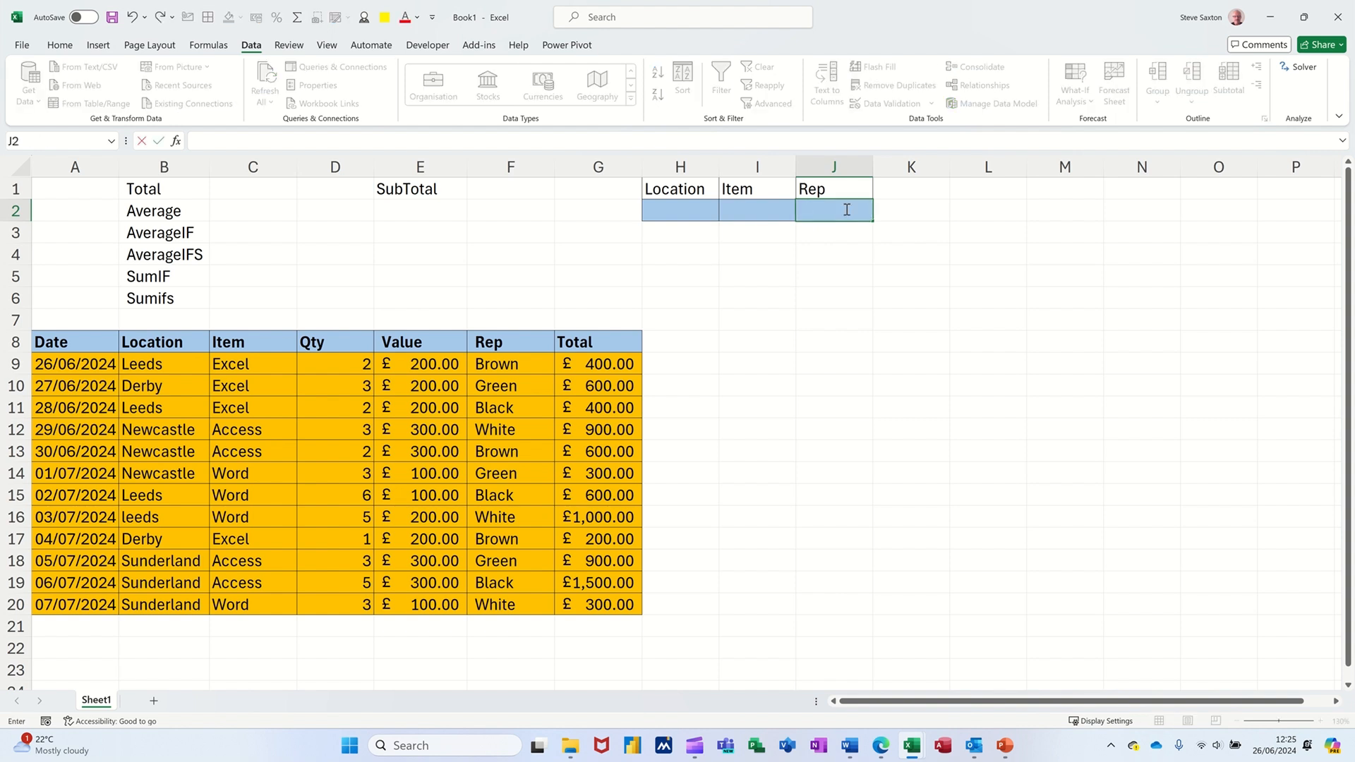
left_click(844, 240)
Add list data validation to the Rep criteria cell J2 with source =rep, and open its list to check the choices.
left_click(850, 209)
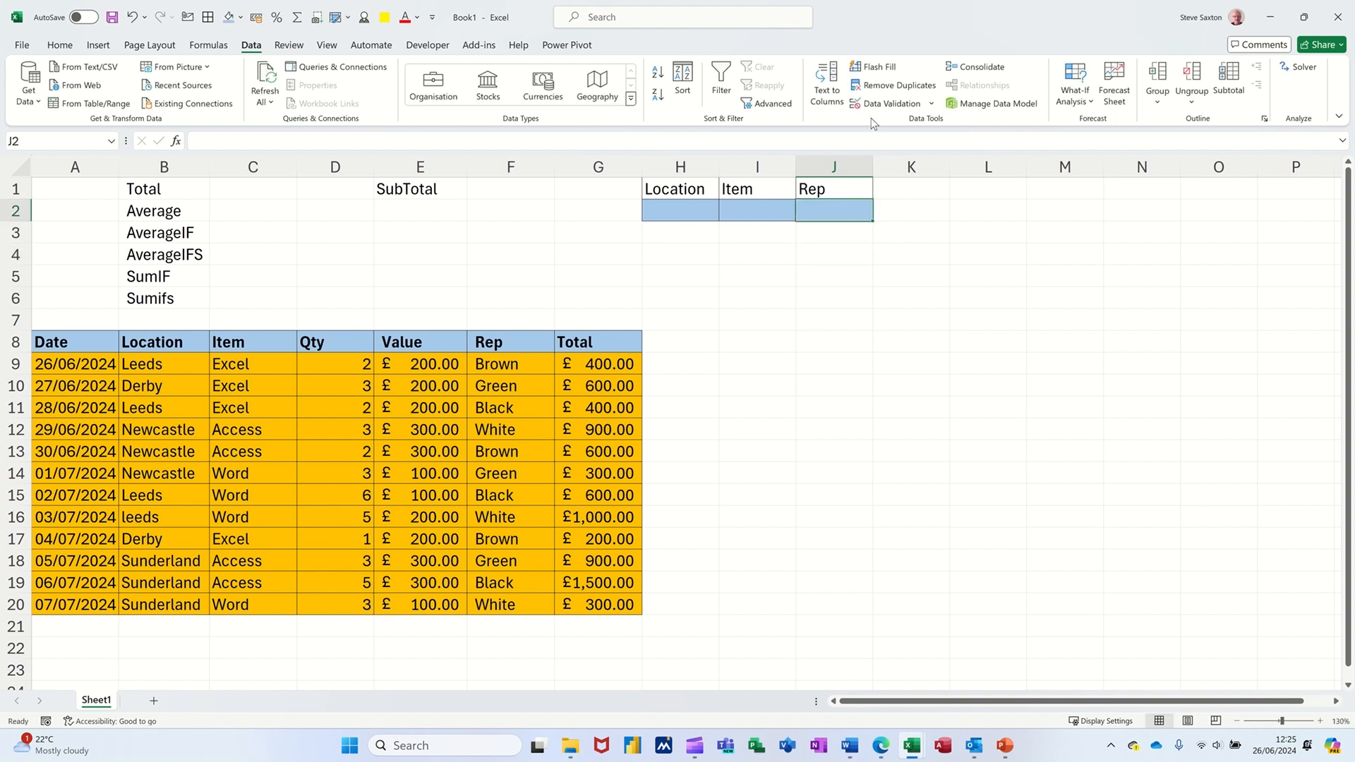
left_click(883, 105)
left_click(820, 349)
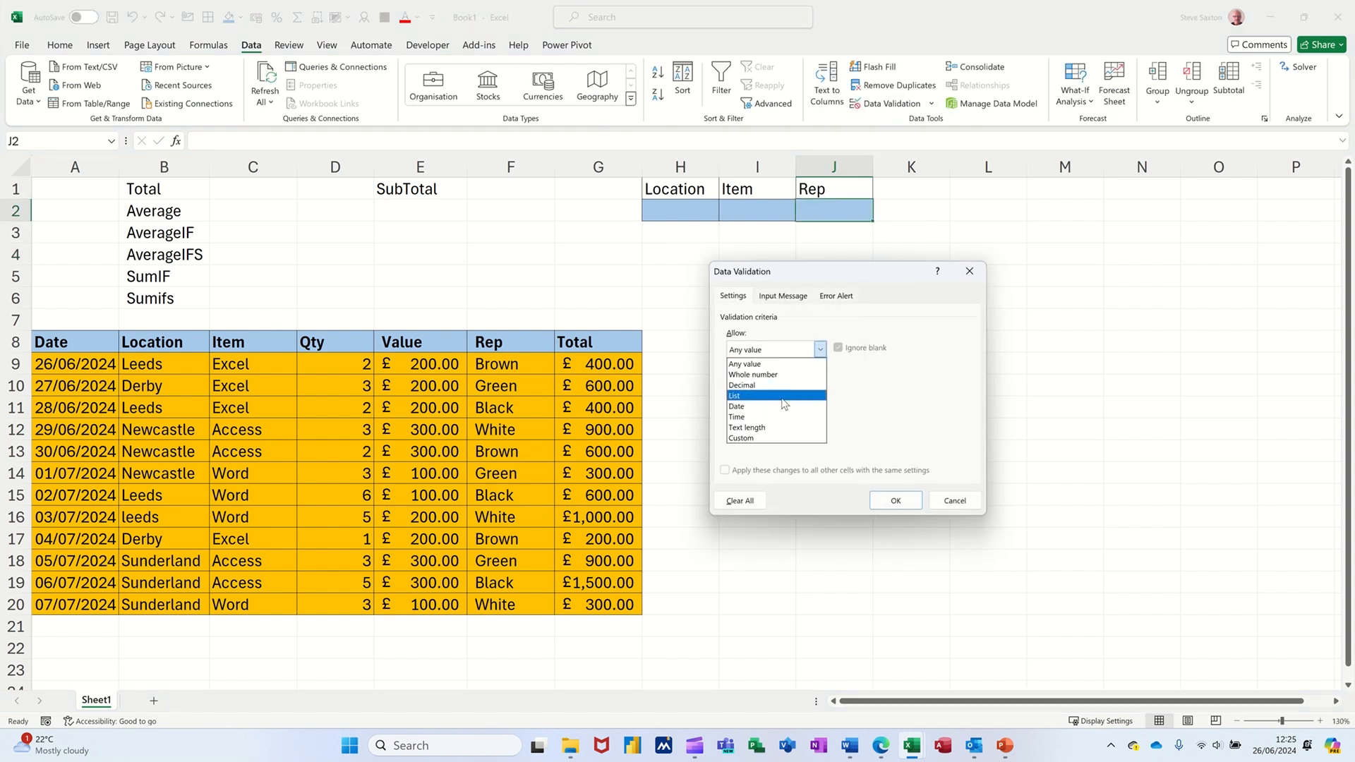
left_click(782, 397)
left_click(782, 417)
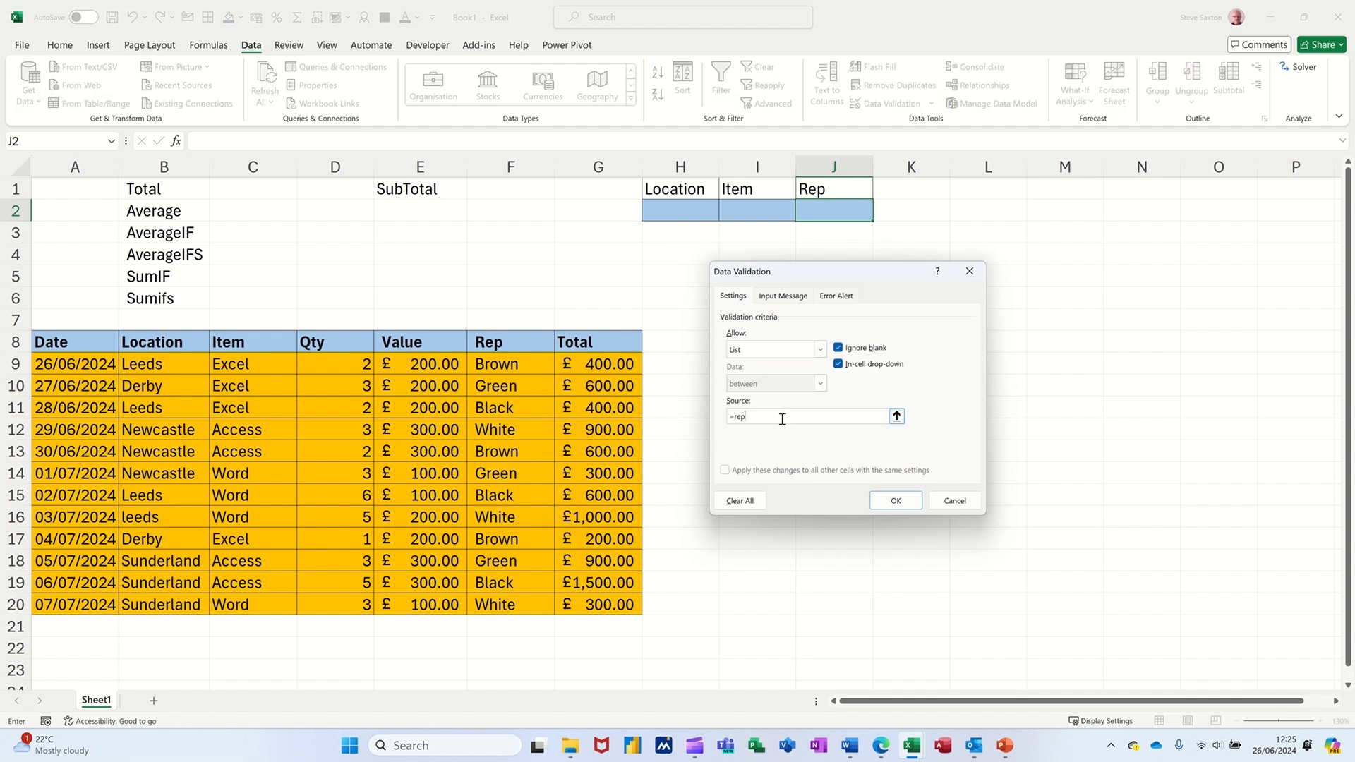
left_click(894, 501)
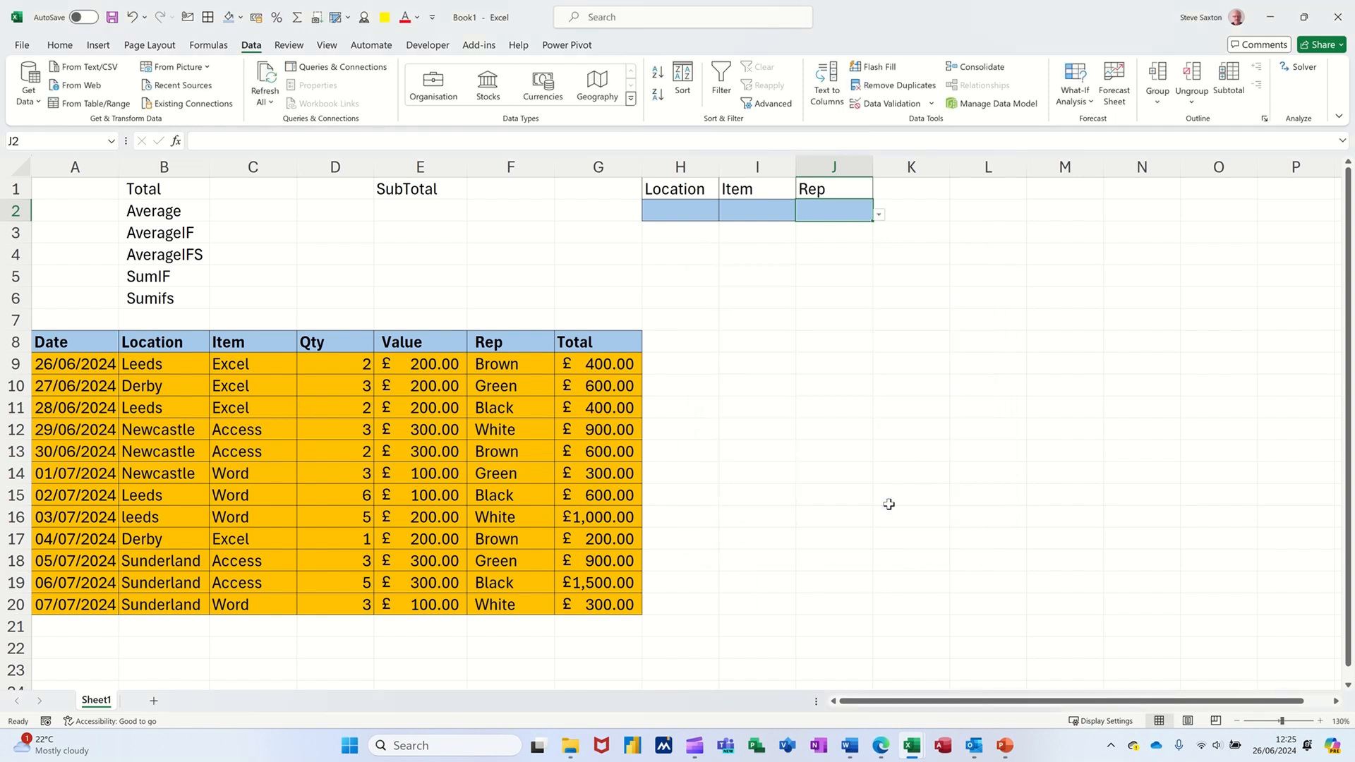
left_click(880, 214)
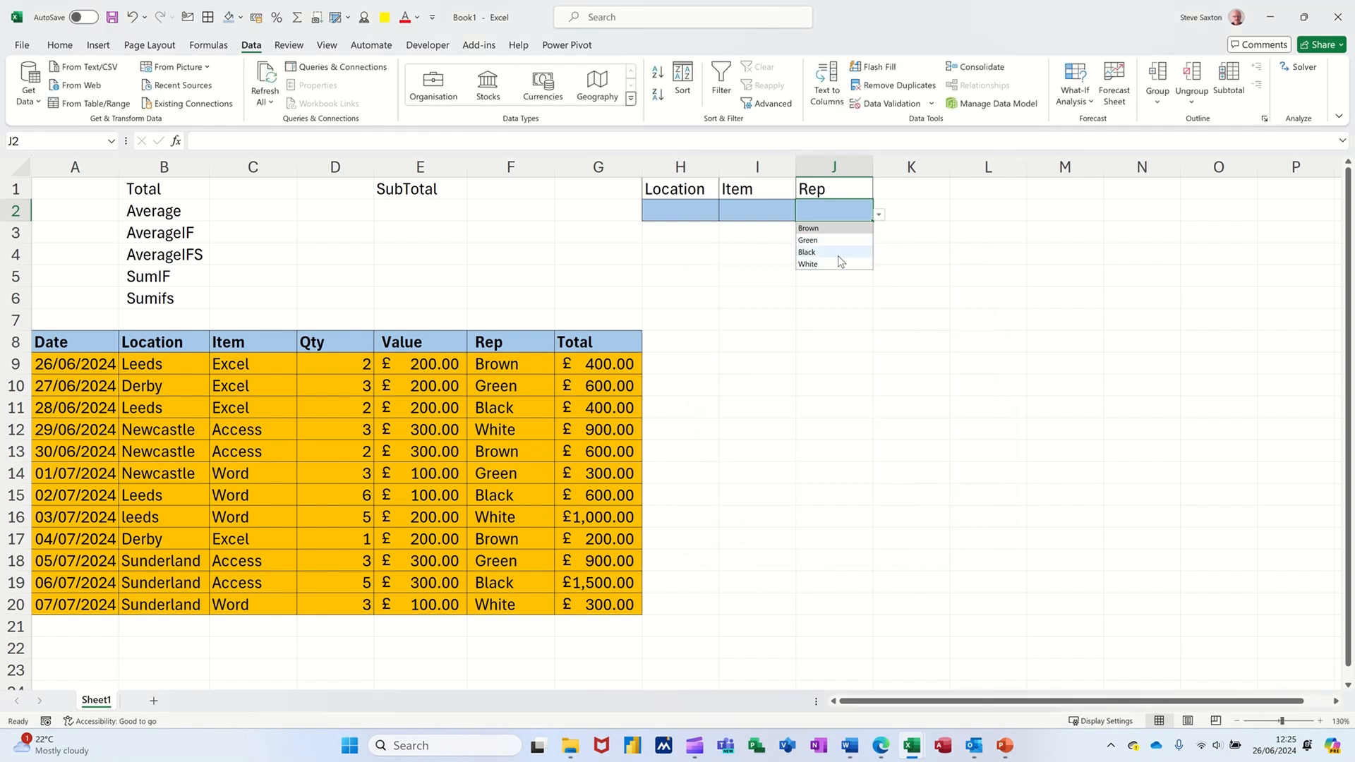
Fill the criteria cells H2:J2 from their lists with location Leeds, item Excel and the first listed rep.
left_click(695, 213)
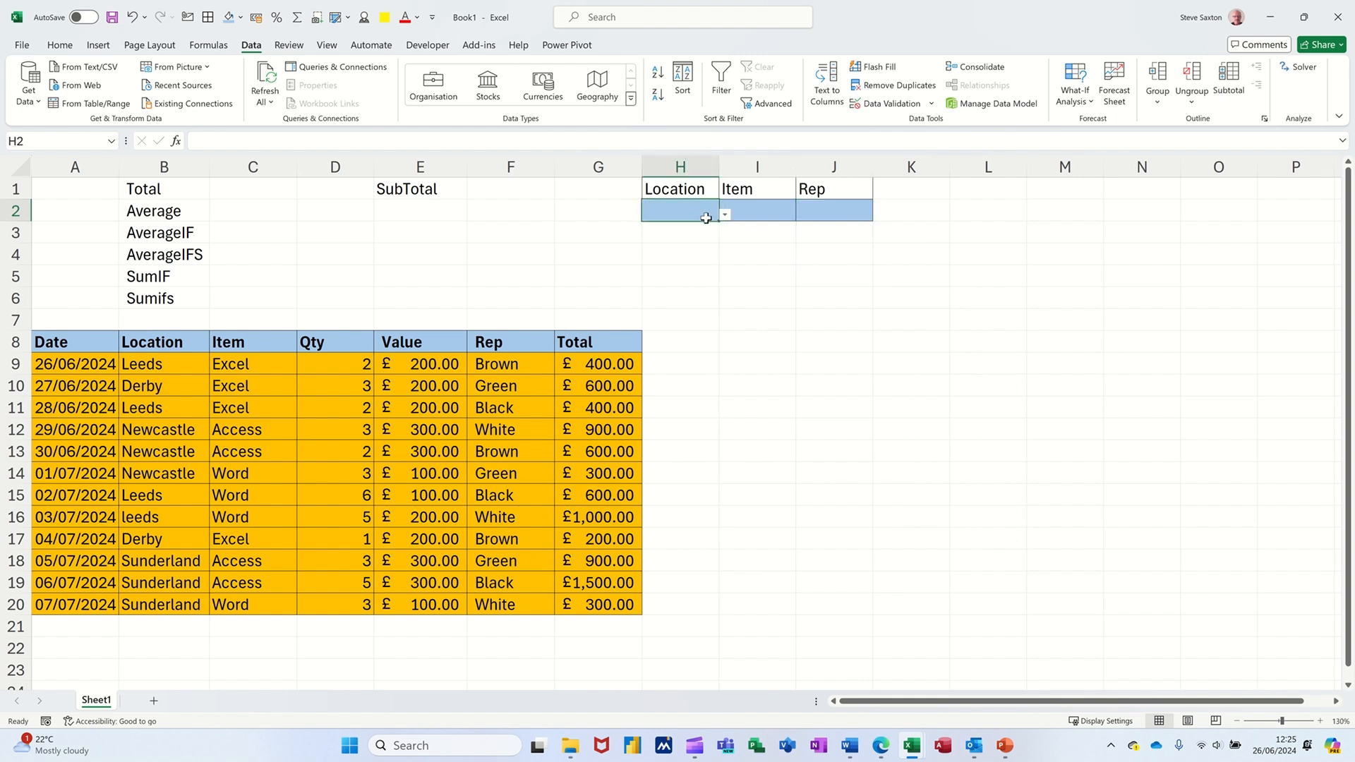
left_click(726, 218)
left_click(710, 228)
left_click(783, 214)
left_click(802, 214)
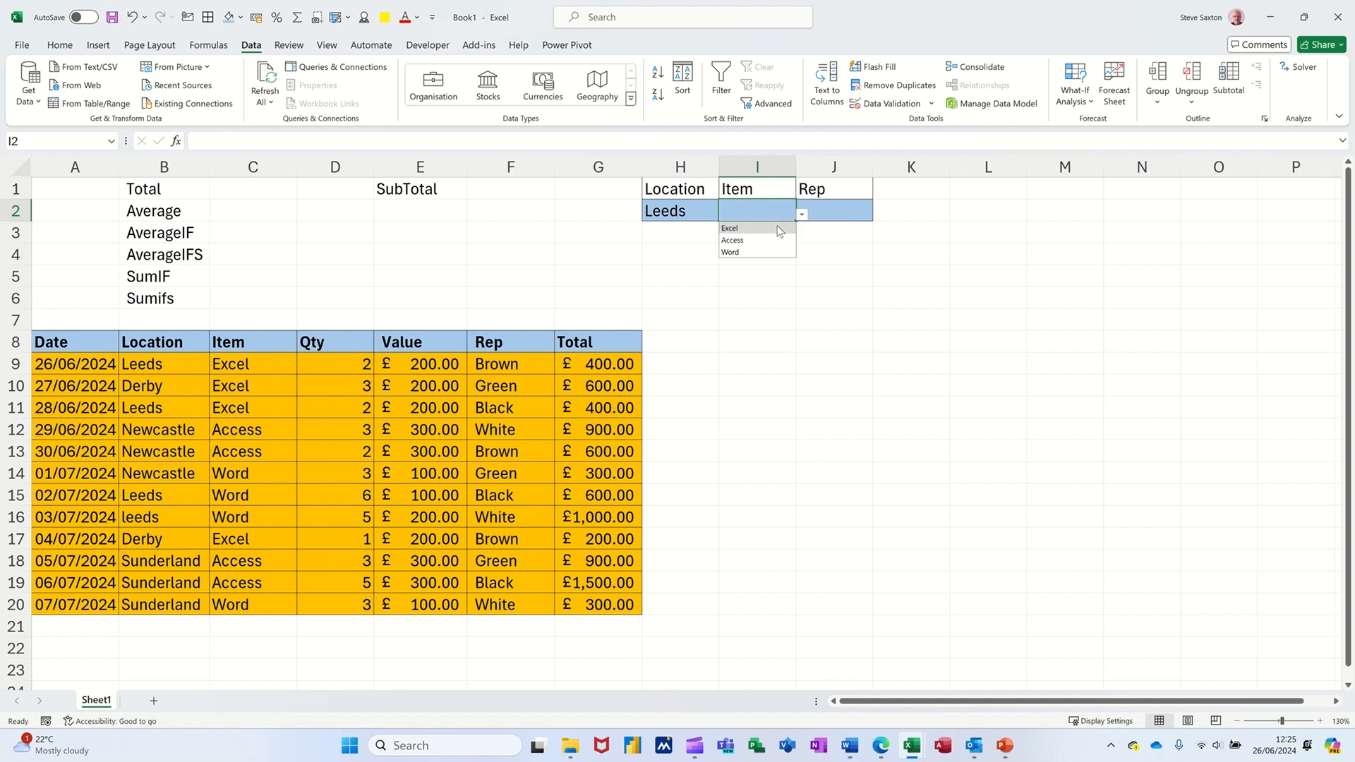
left_click(752, 229)
left_click(841, 213)
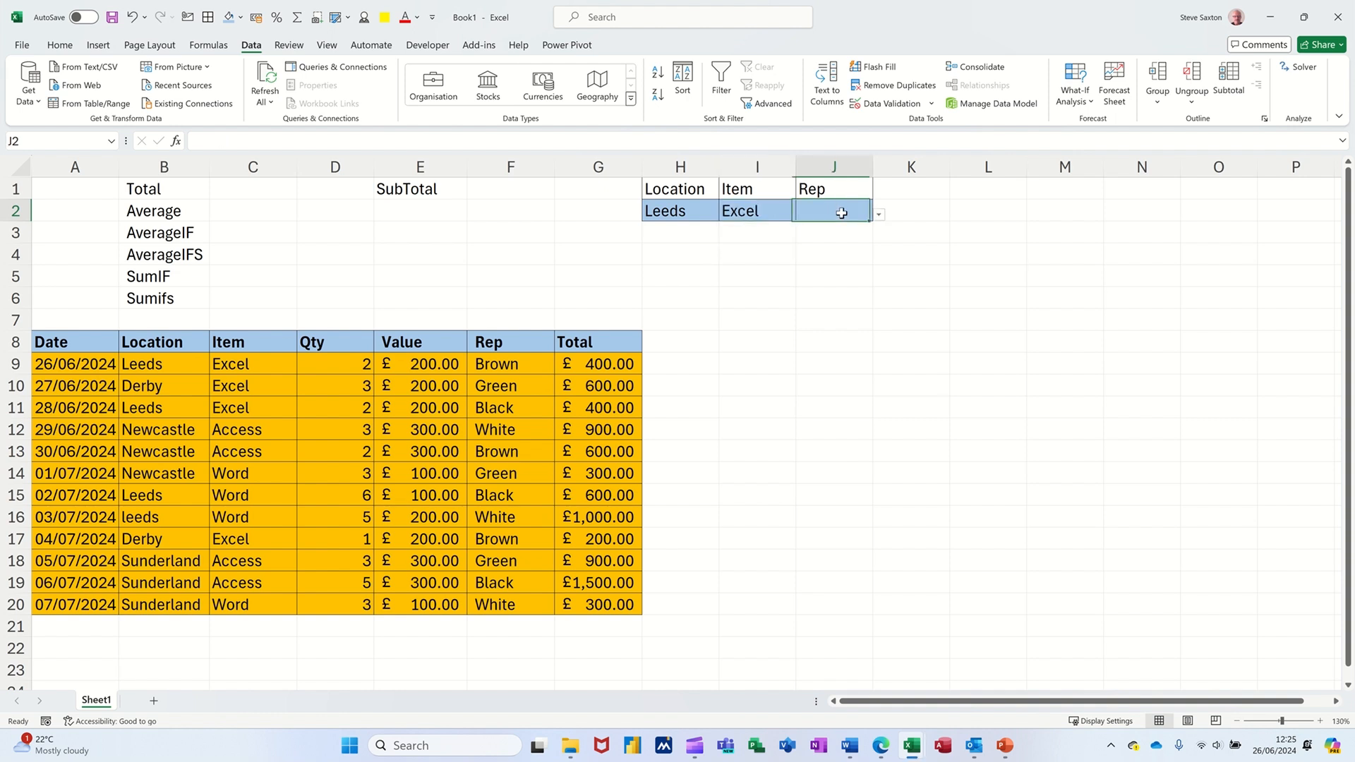
left_click(880, 214)
left_click(852, 227)
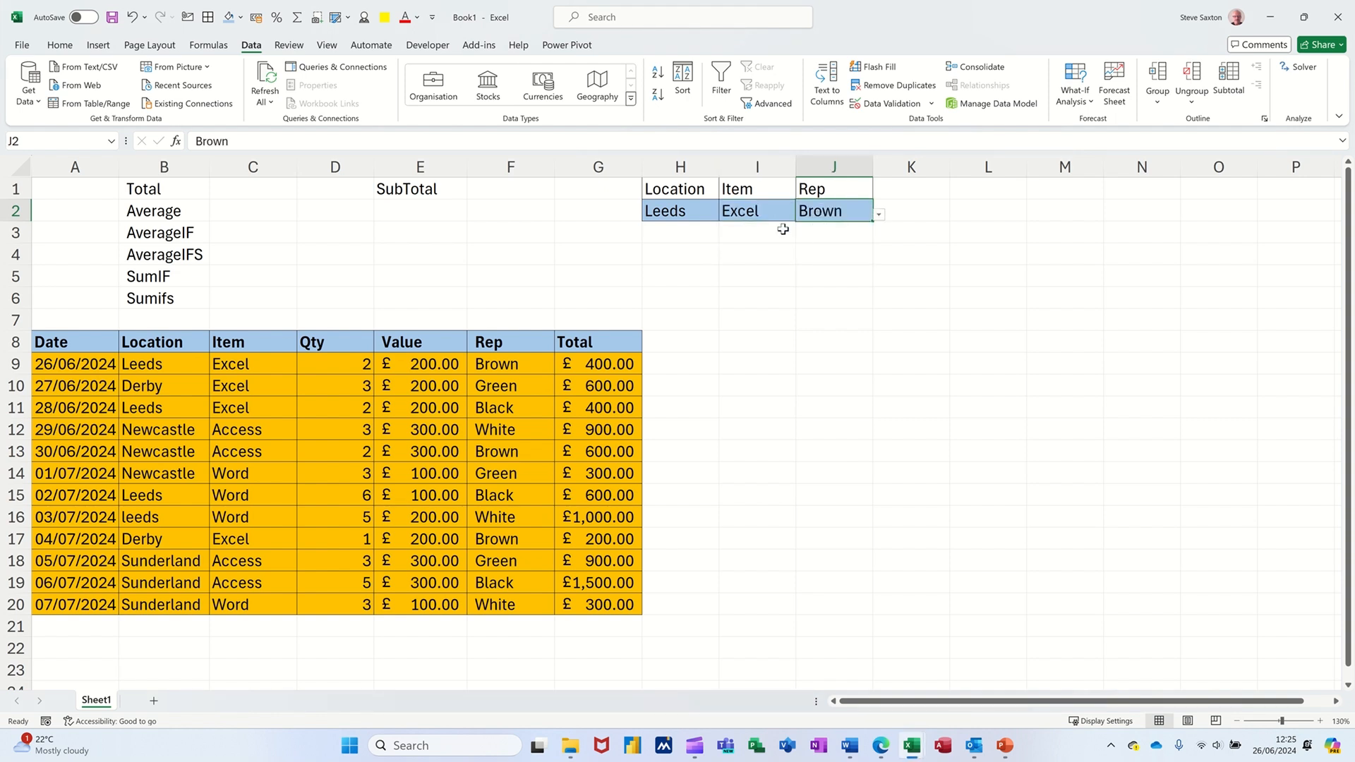
Enter =SUM(G9:G20) in C1 for the overall total, and select G9:G20 to check the result against the selection's sum.
left_click(251, 192)
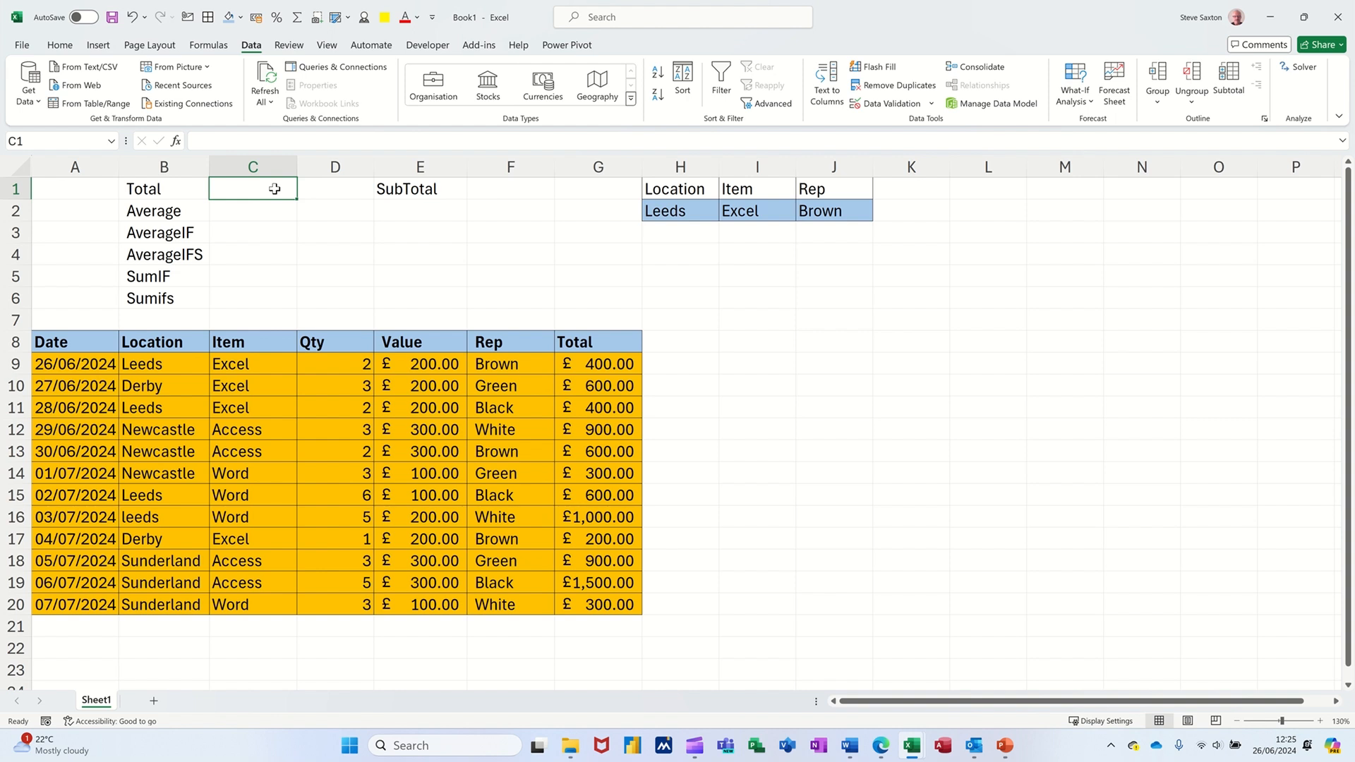
left_click(208, 45)
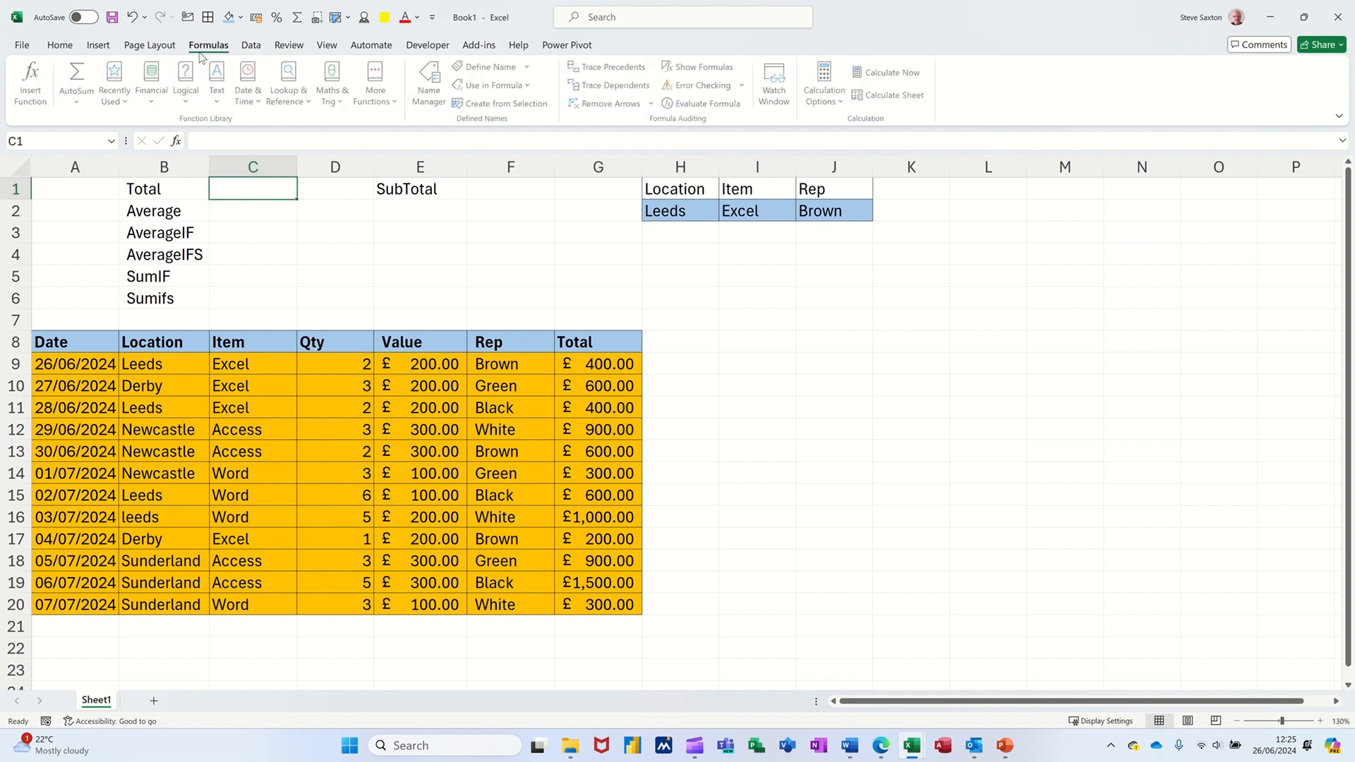
left_click(60, 45)
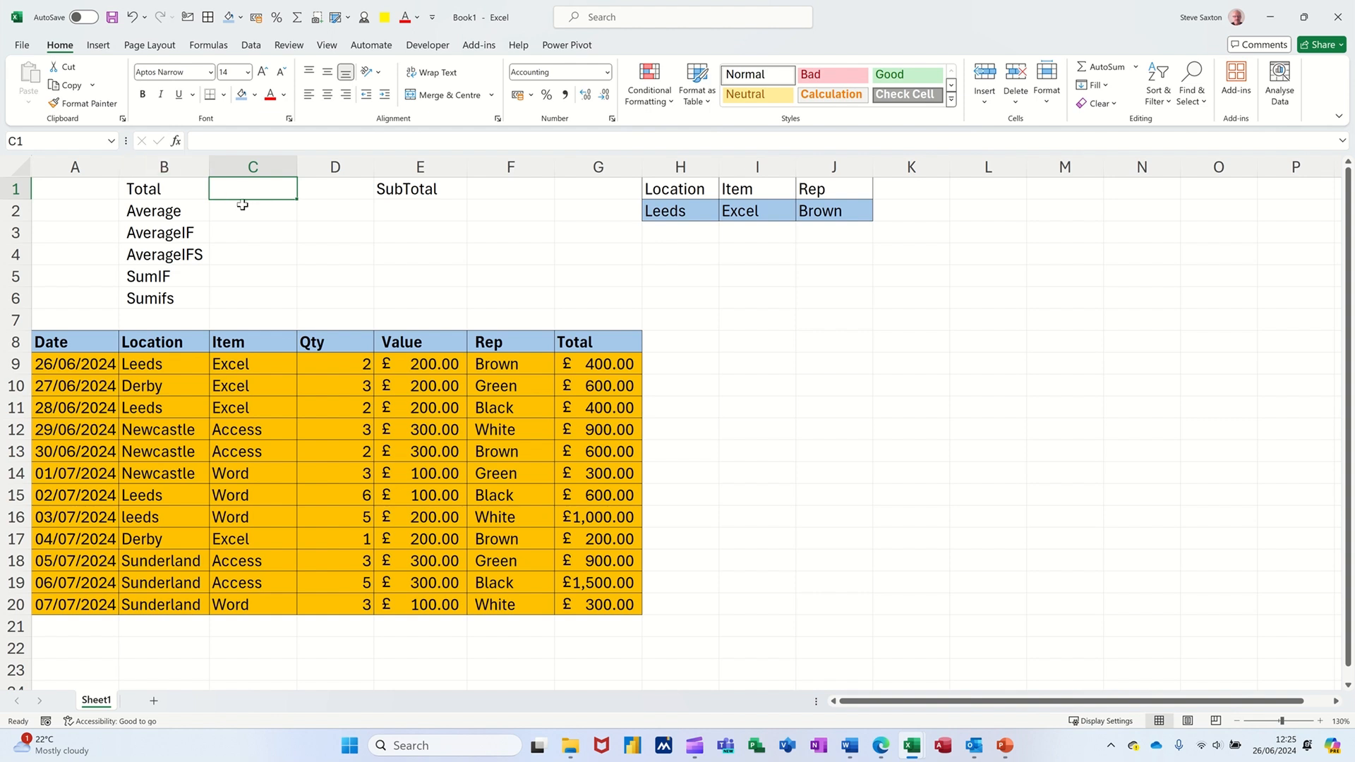
type("=sum(")
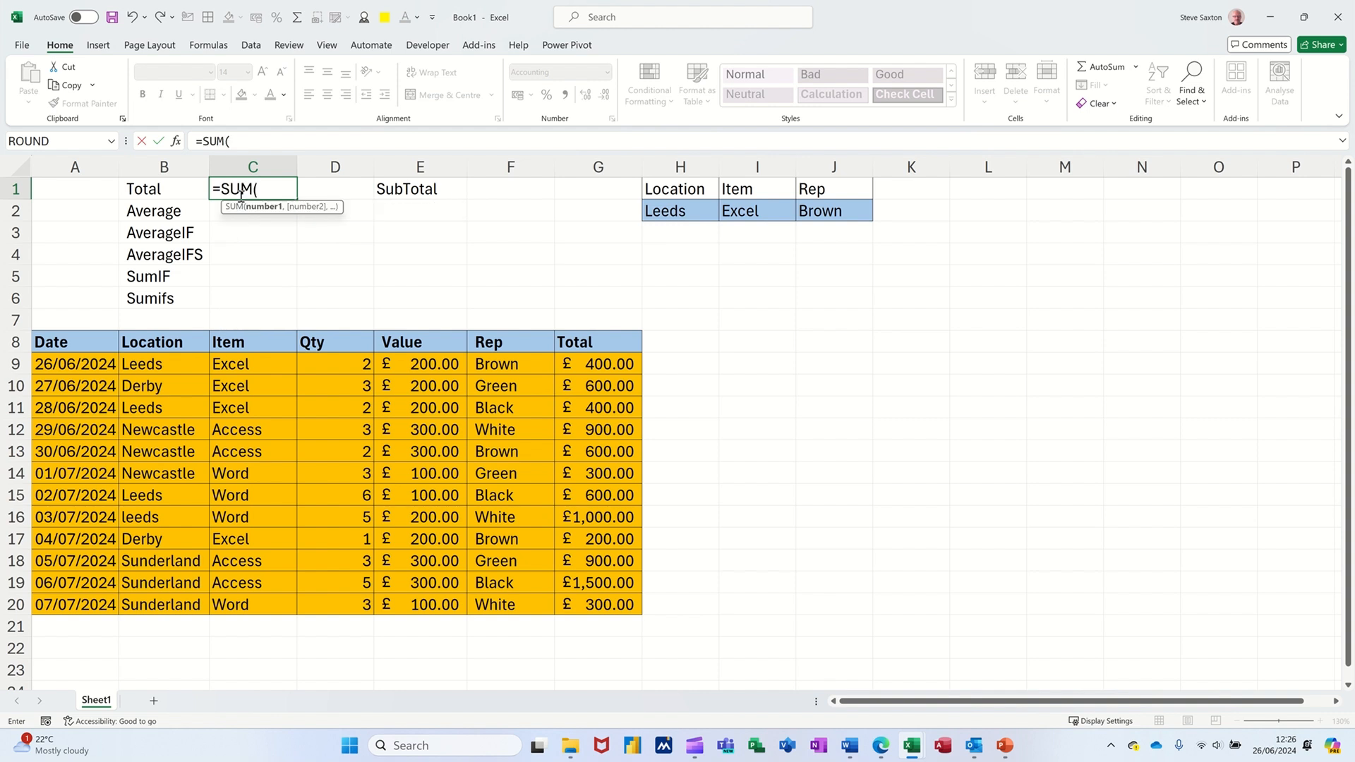
left_click_drag(603, 368, 608, 606)
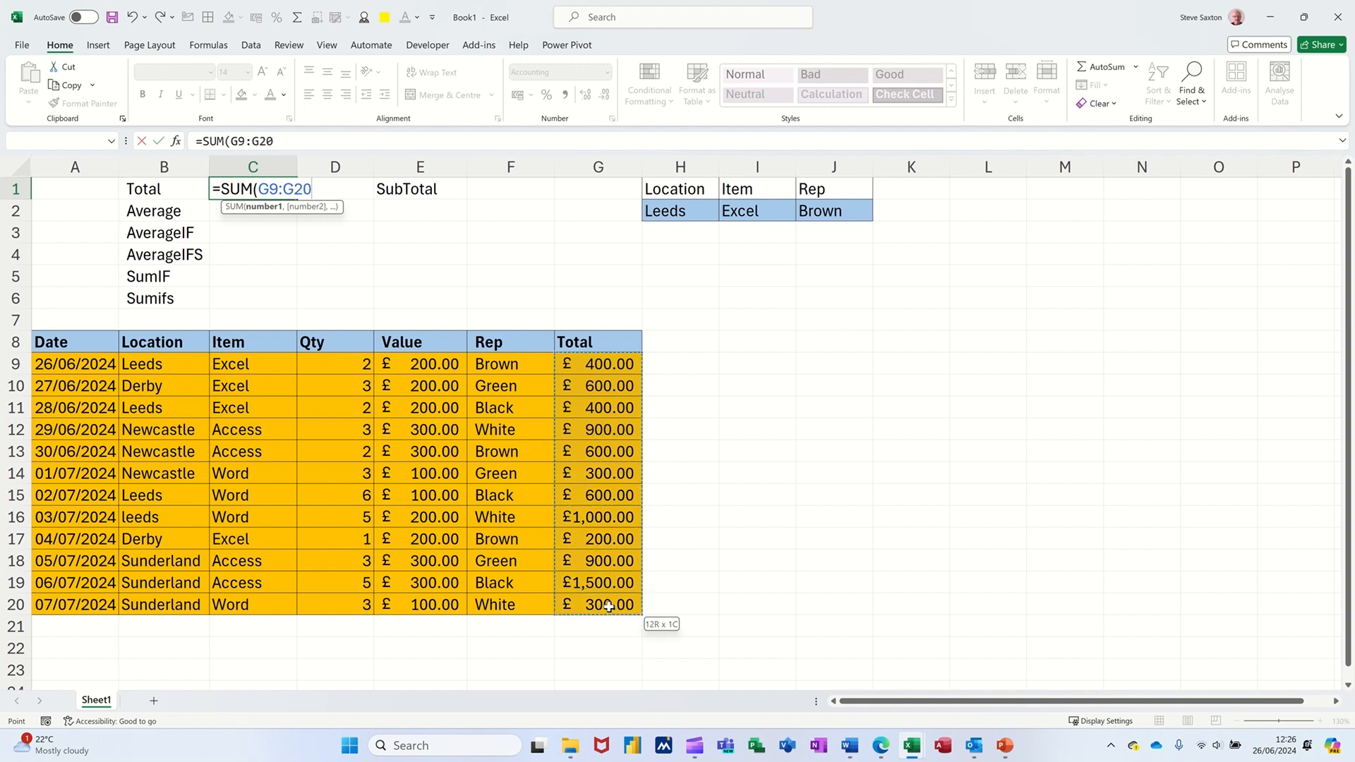
left_click(598, 369)
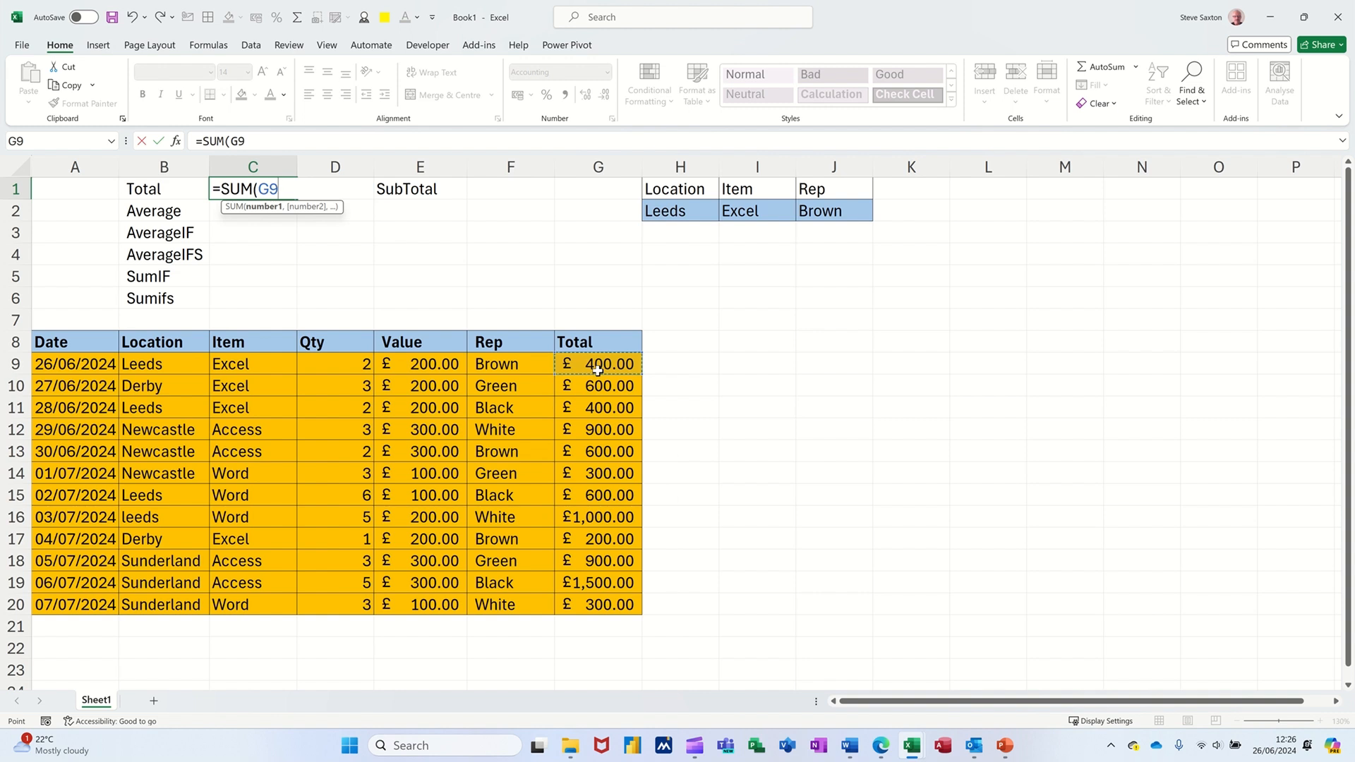
key("ctrl+shift+Down")
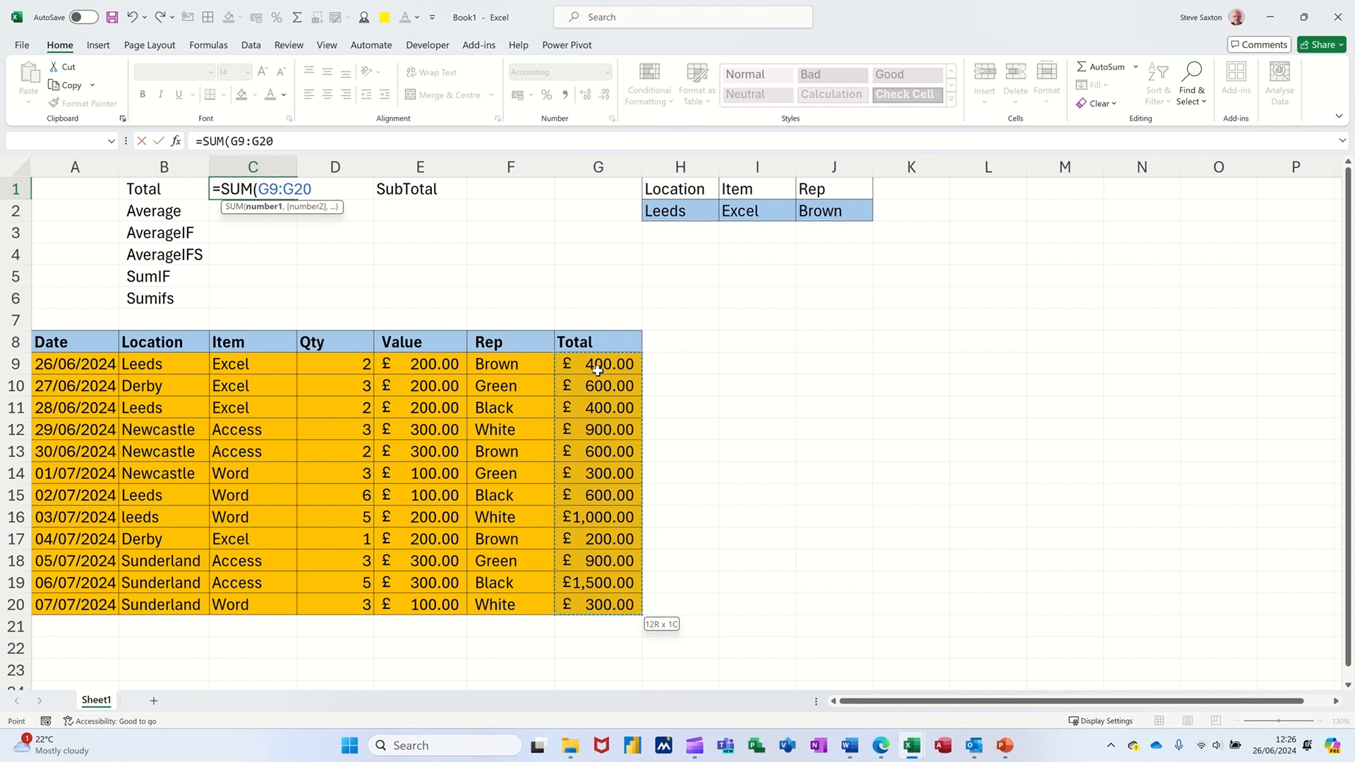
left_click(161, 146)
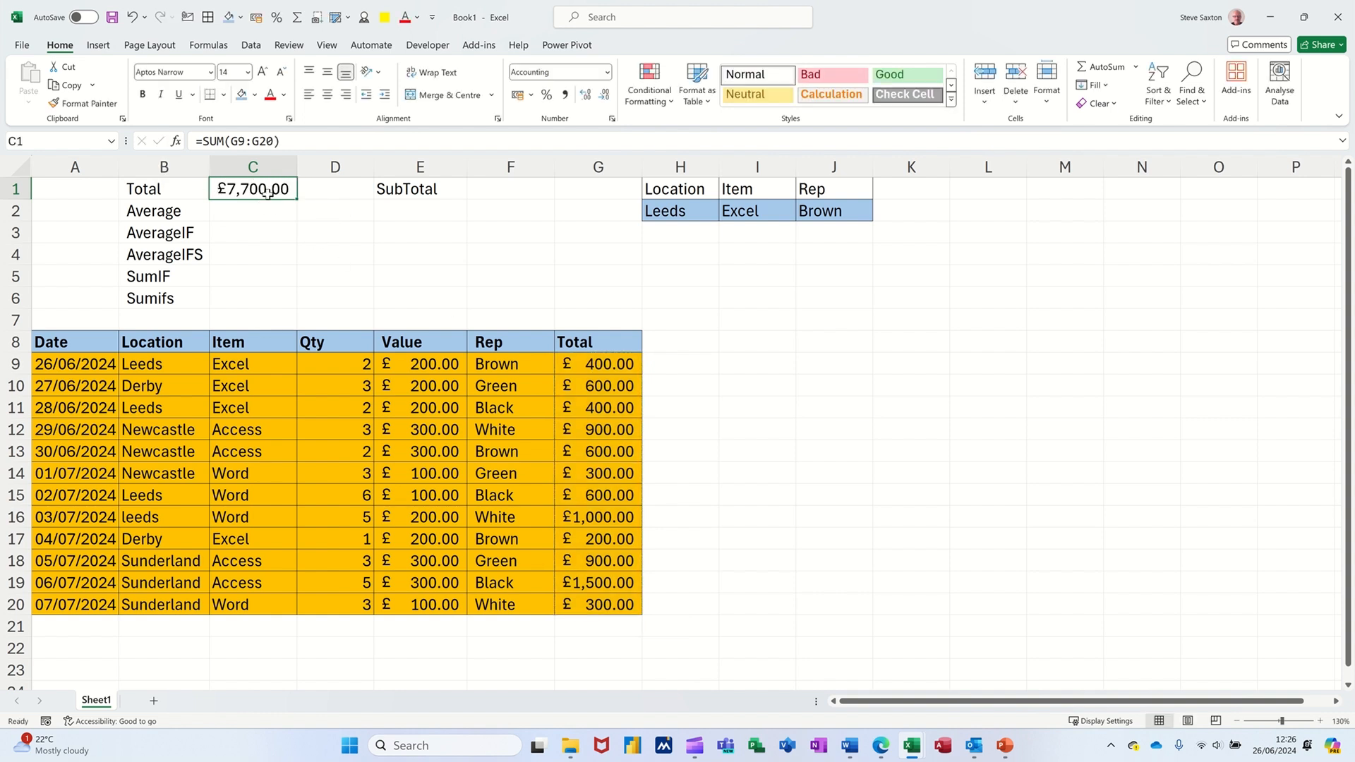
left_click_drag(602, 364, 609, 607)
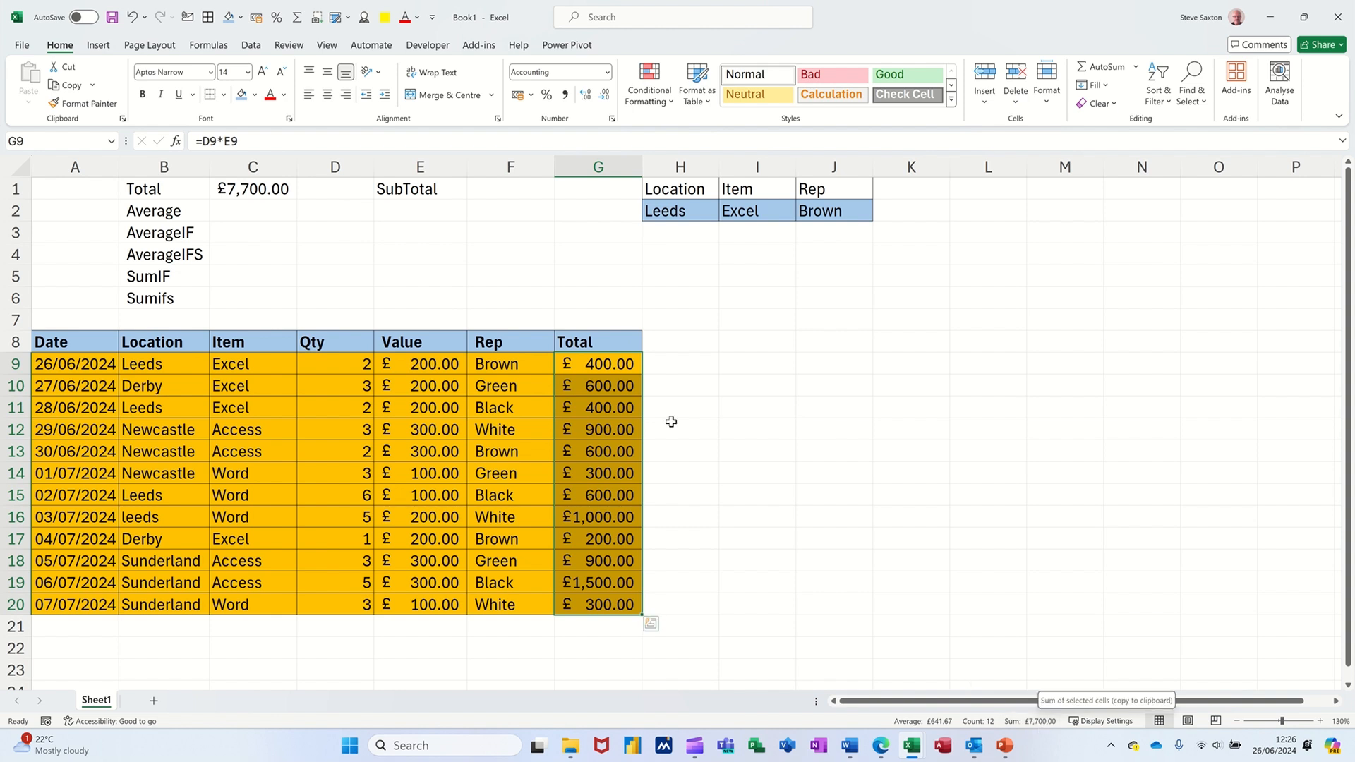
Turn on column filtering for the sales table headed in row 8.
left_click(438, 404)
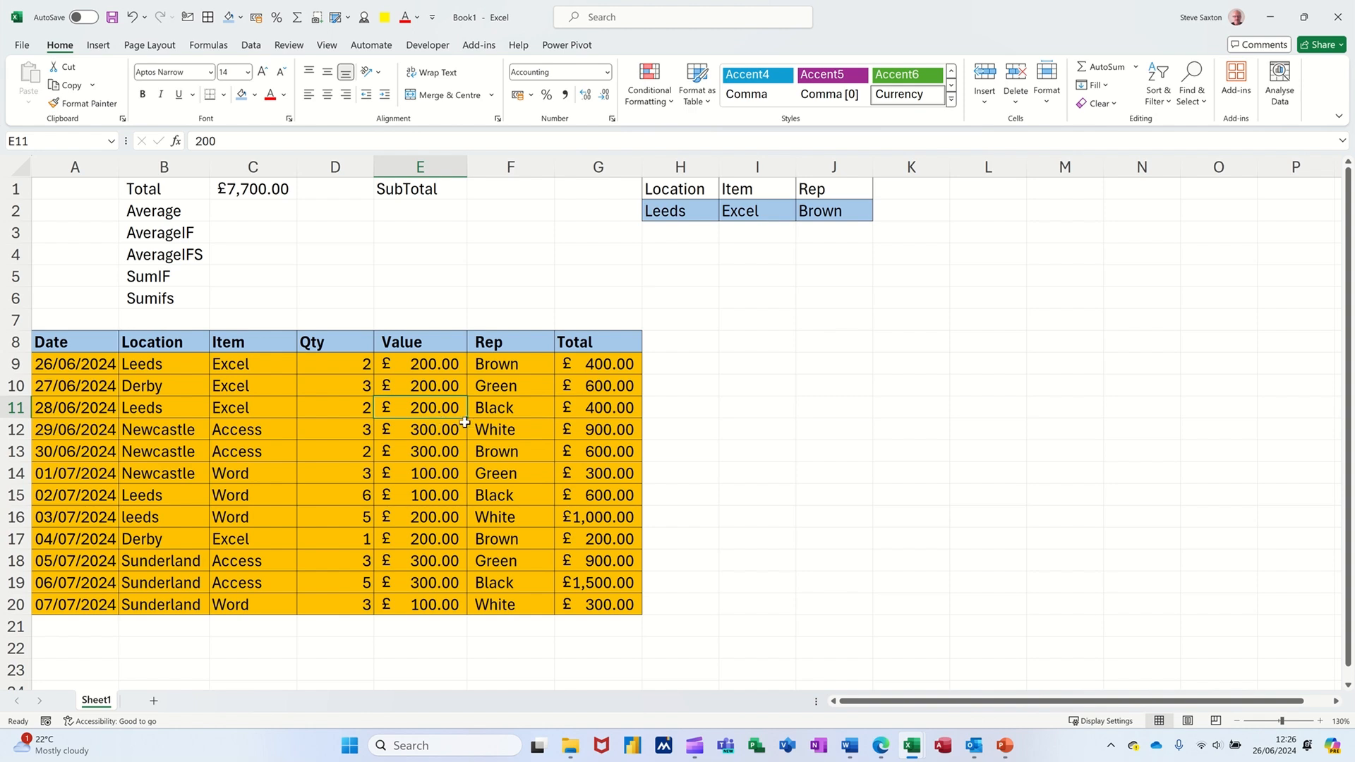
left_click(256, 48)
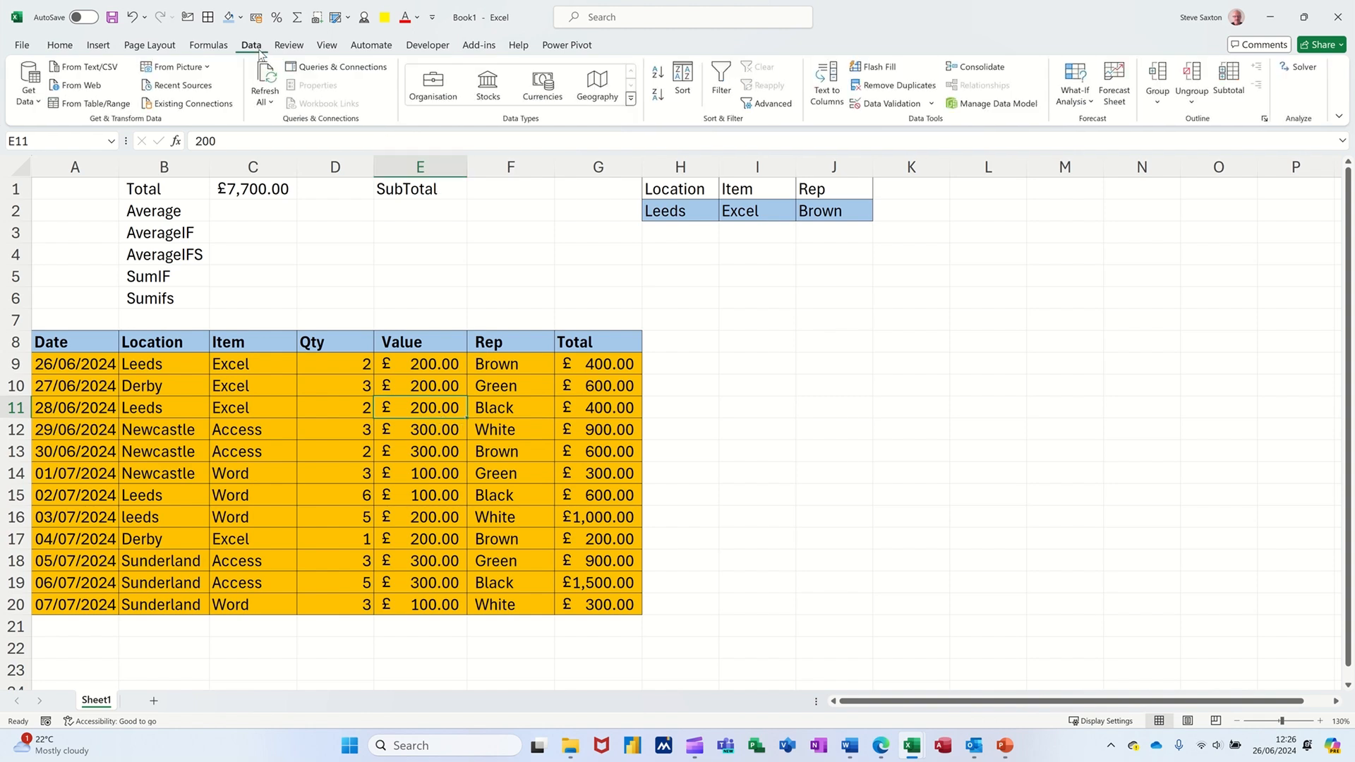
left_click(720, 83)
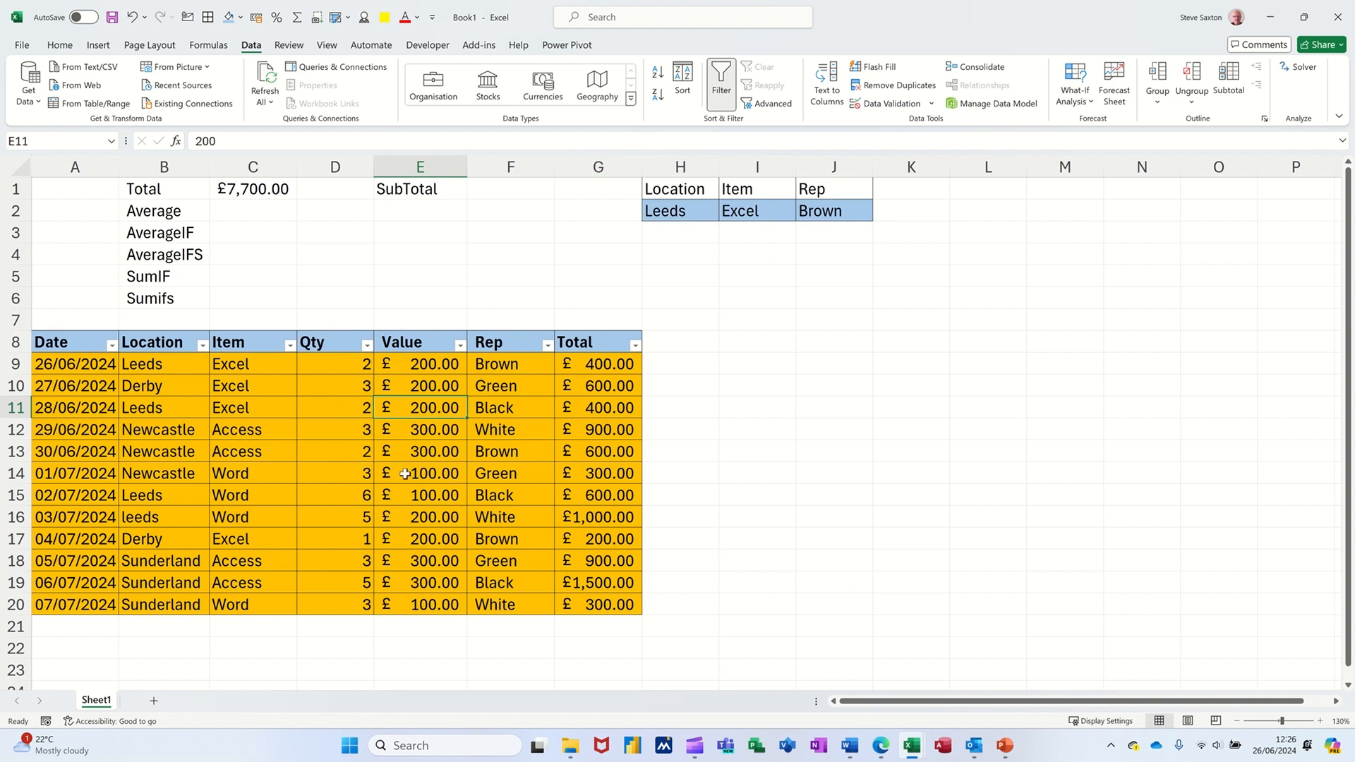
Filter the Rep column to show only the rep chosen in J2.
left_click(548, 345)
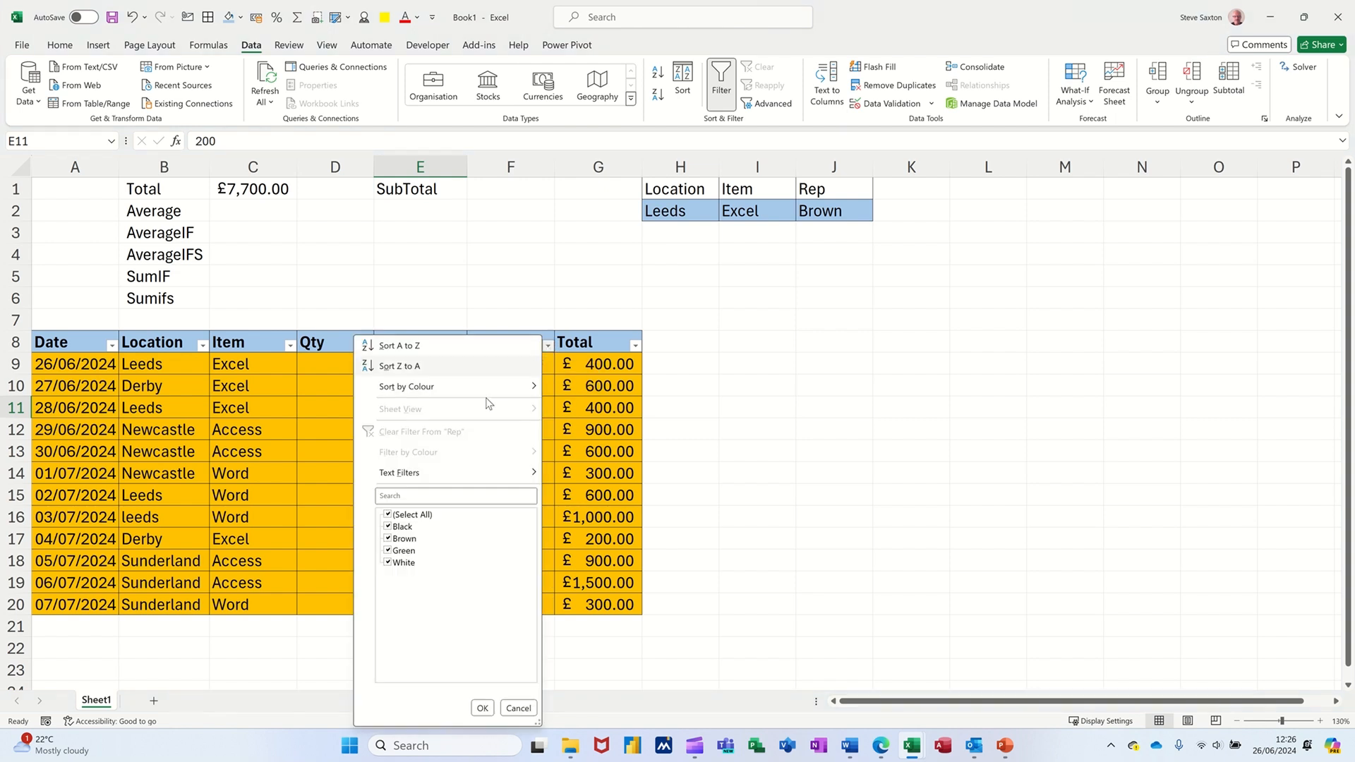
left_click(389, 515)
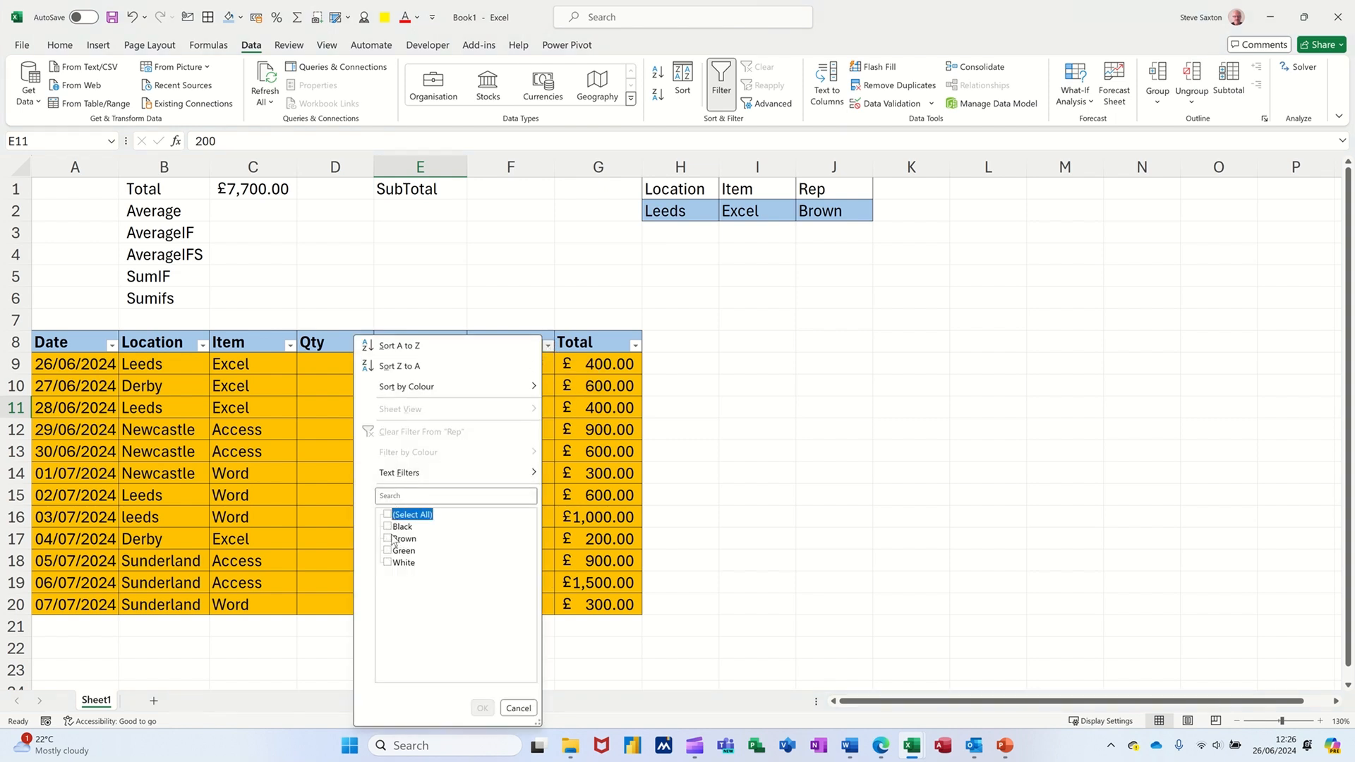
left_click(388, 539)
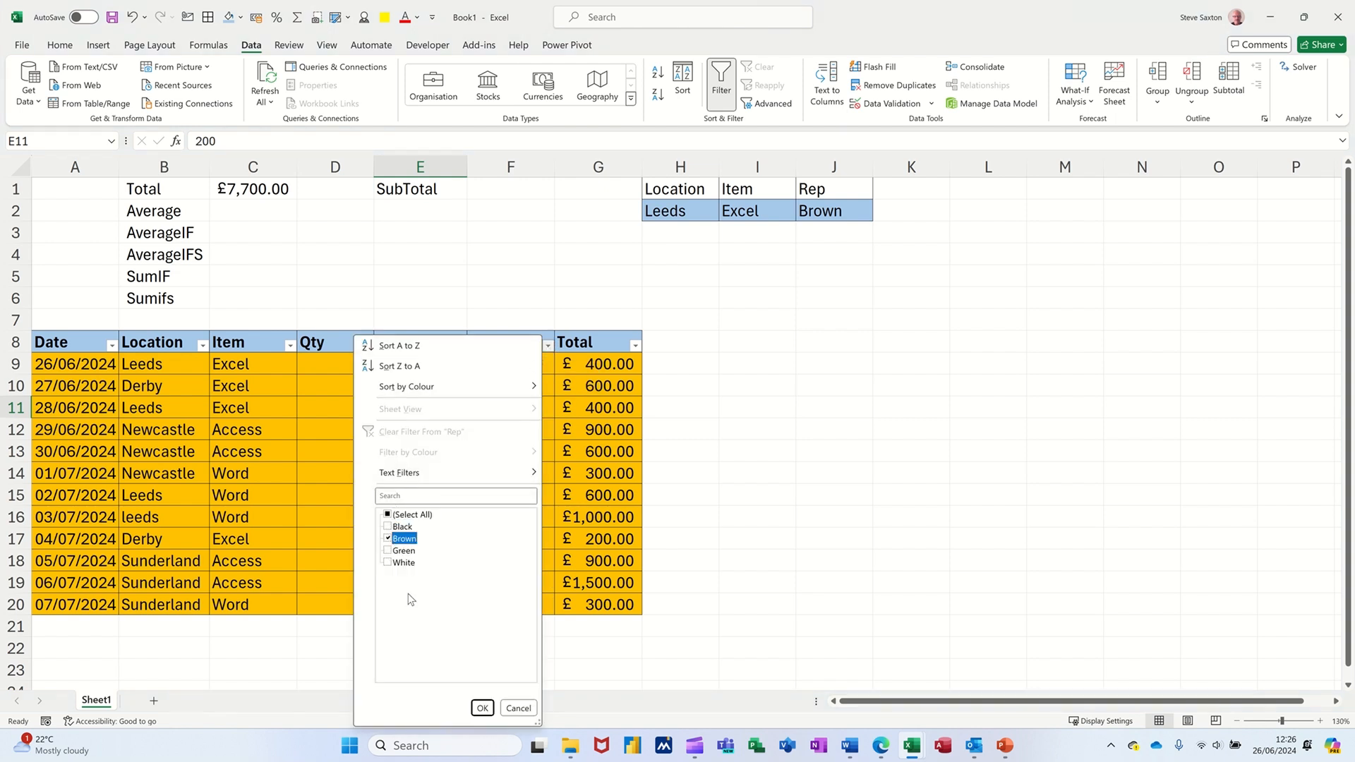
left_click(482, 708)
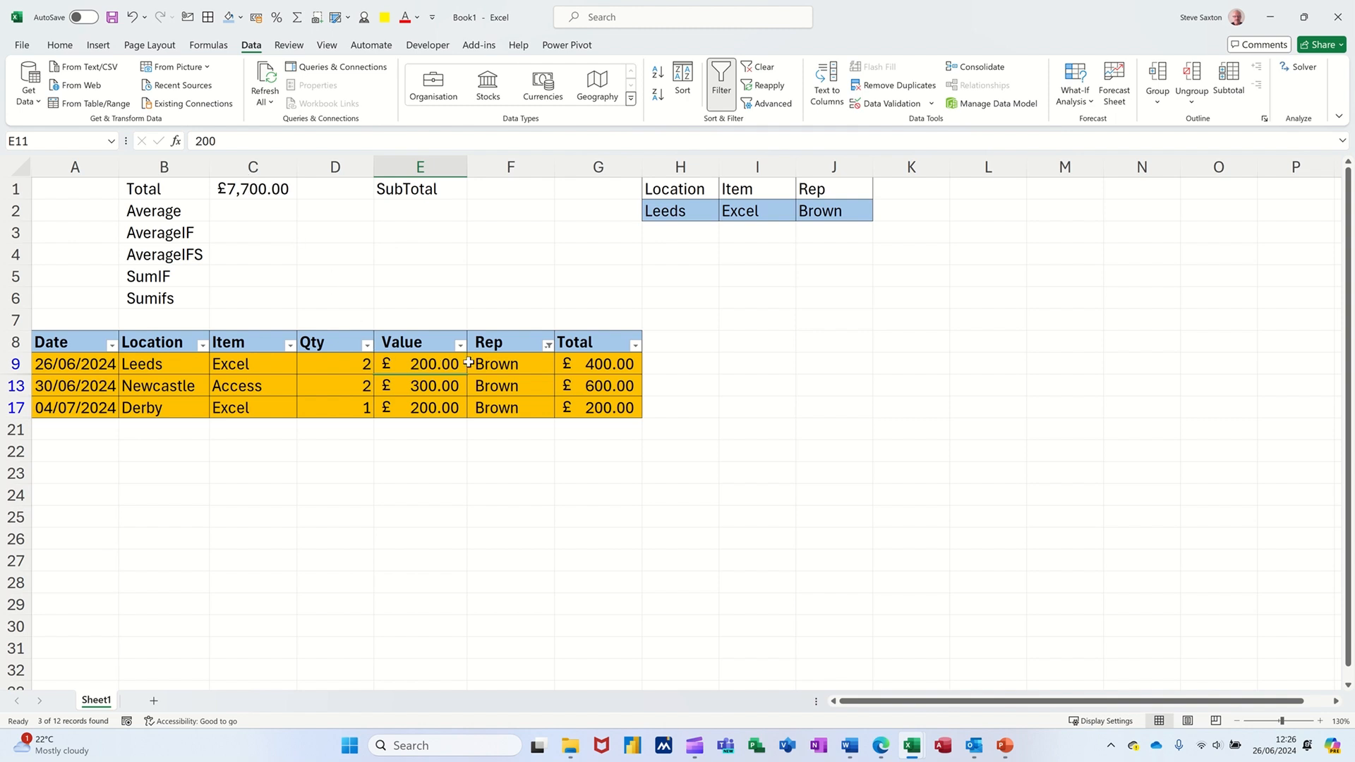
Restore all reps in the Rep column filter.
left_click(548, 346)
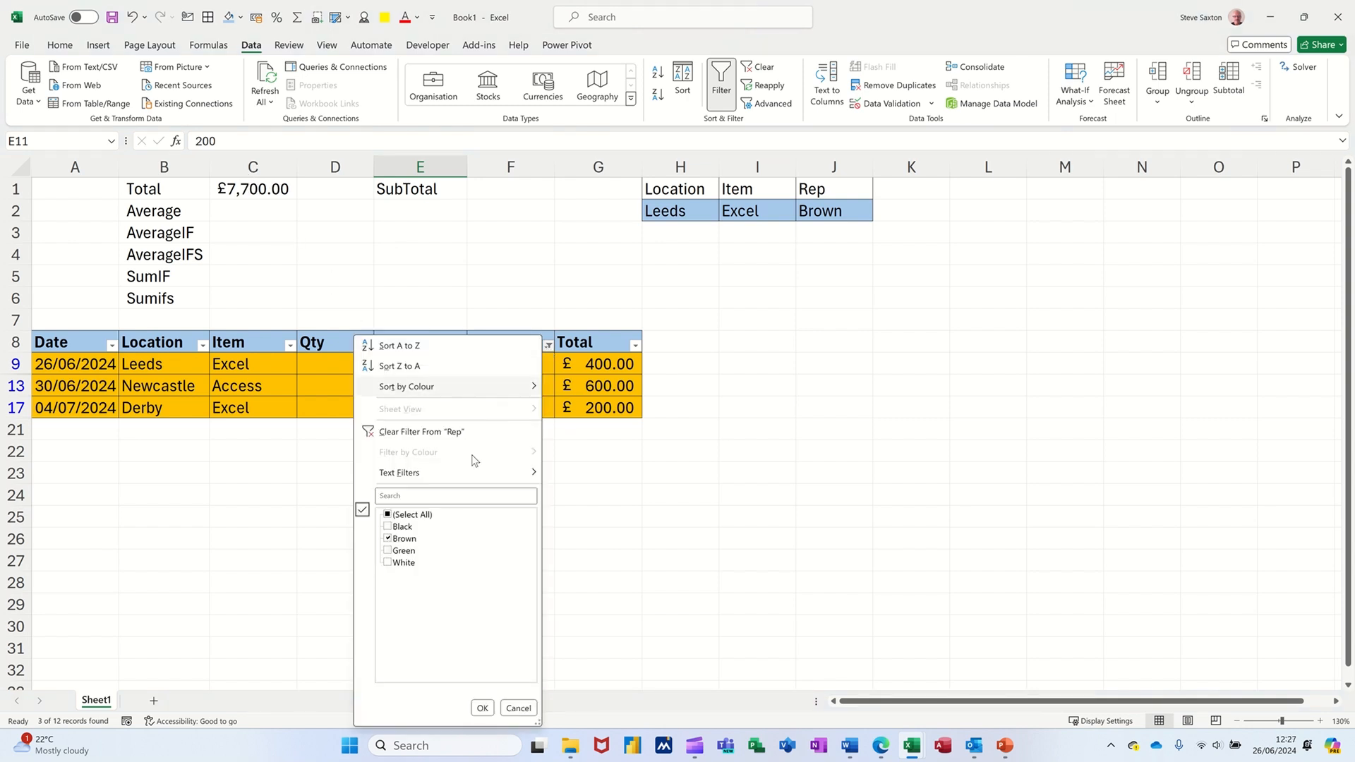
left_click(388, 515)
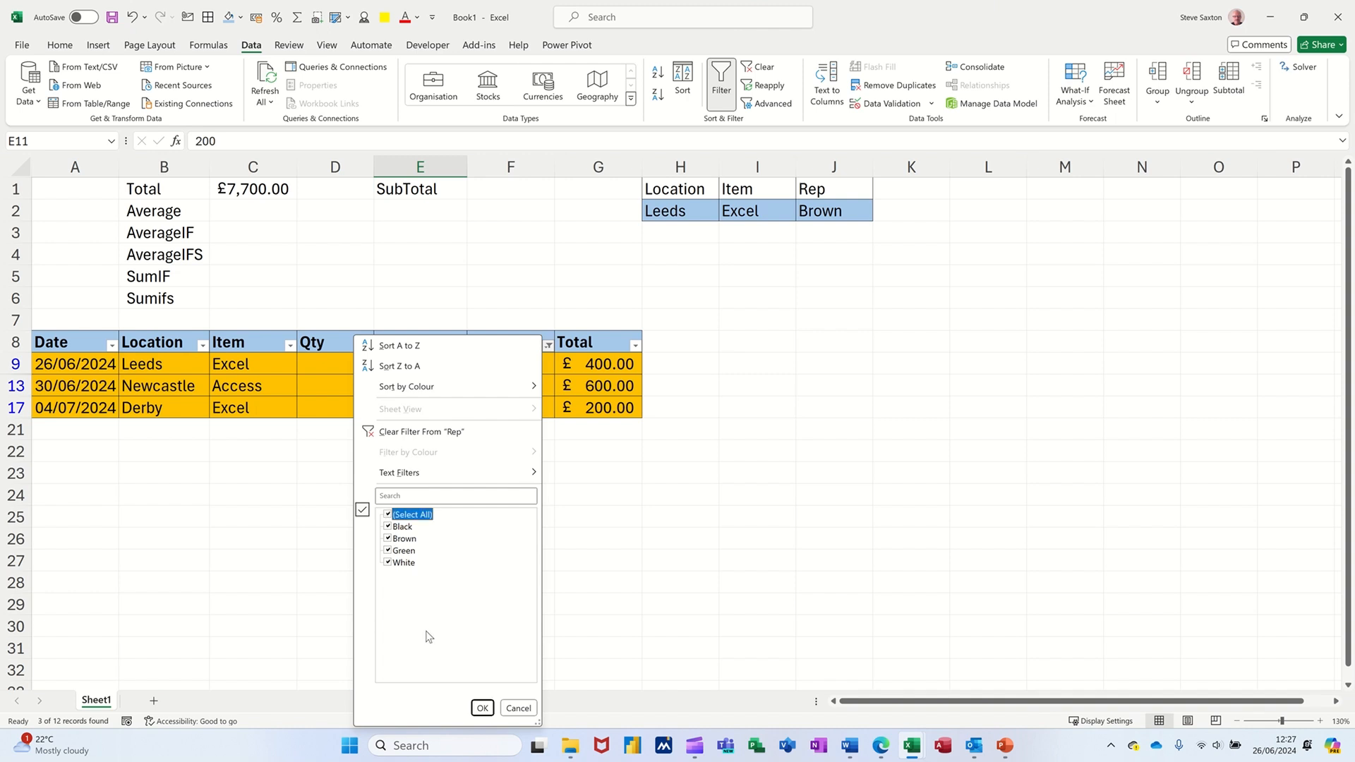
left_click(481, 708)
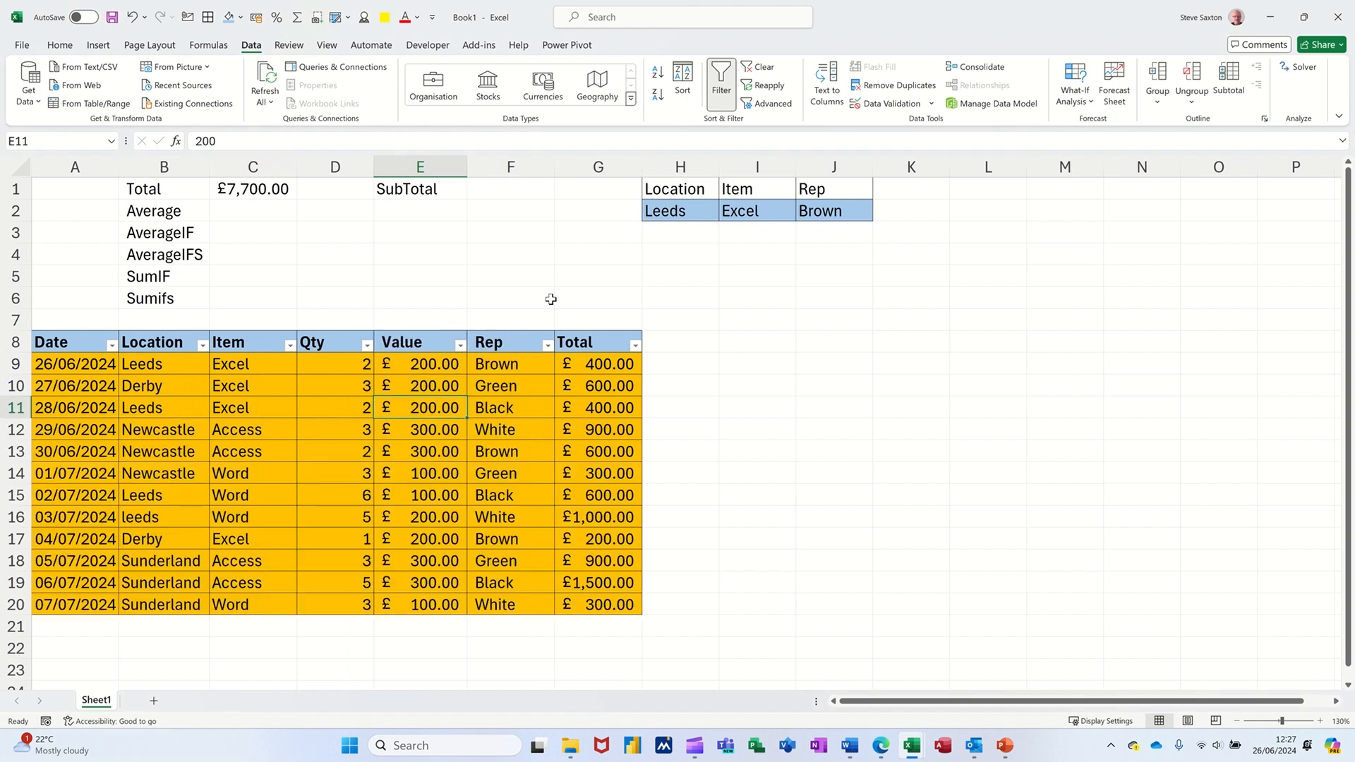
Enter =SUBTOTAL(9,G9:G20) in F1 beside the SubTotal label and format the result as pound currency.
left_click(492, 193)
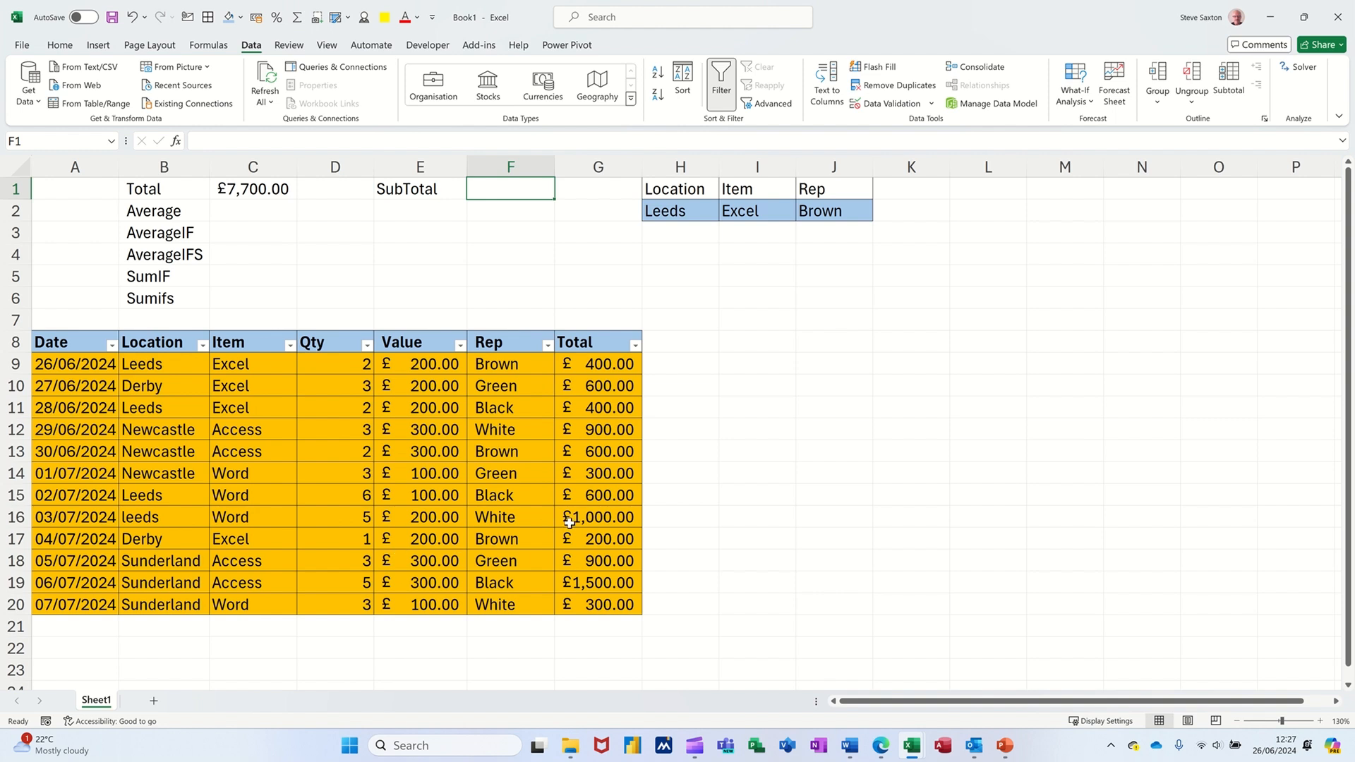
type("=sub")
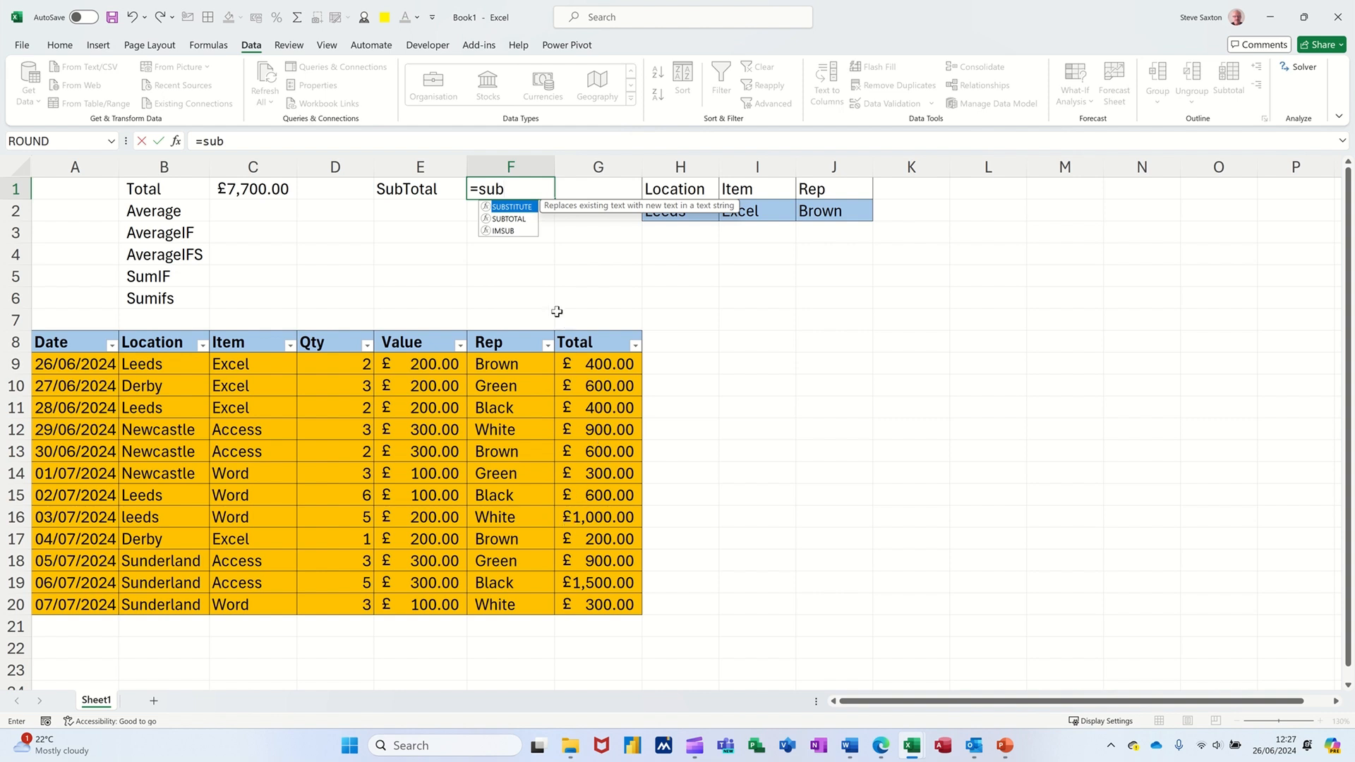
double_click(510, 219)
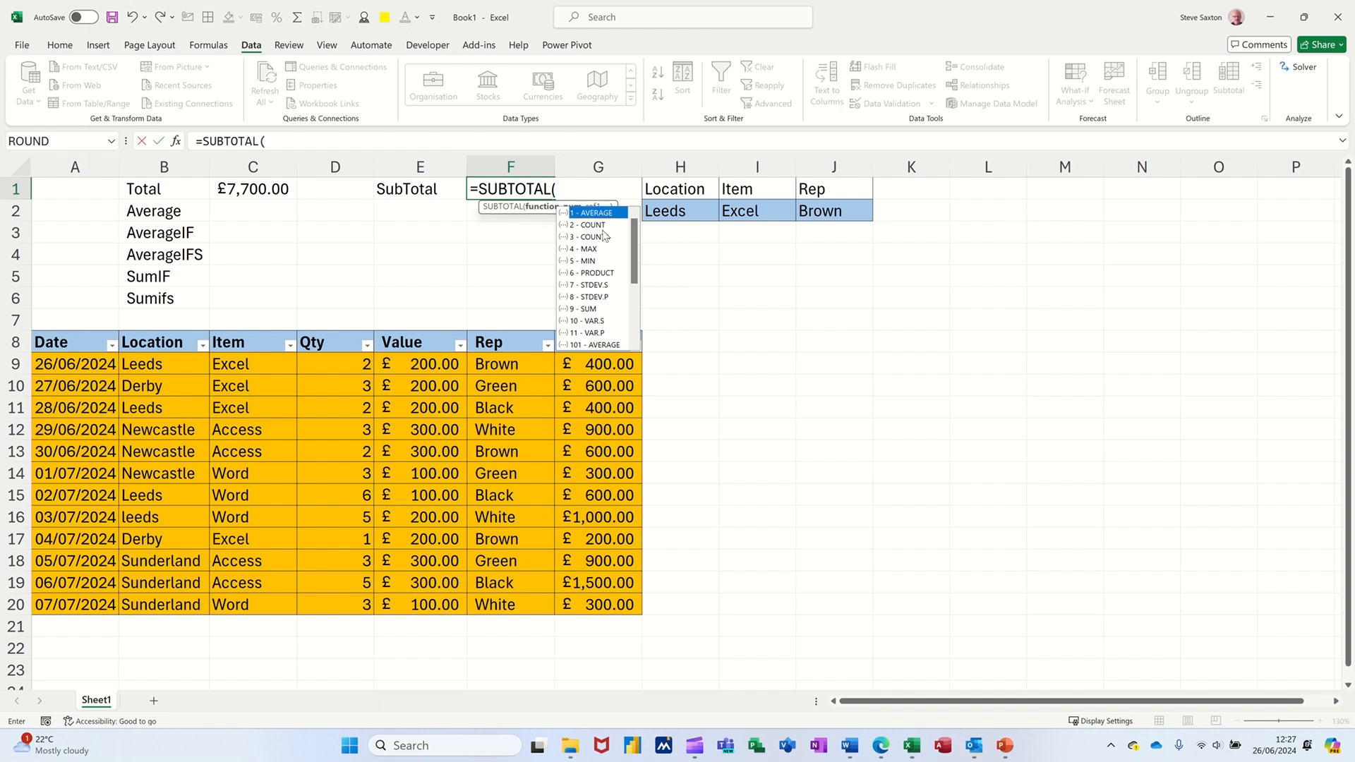
double_click(586, 311)
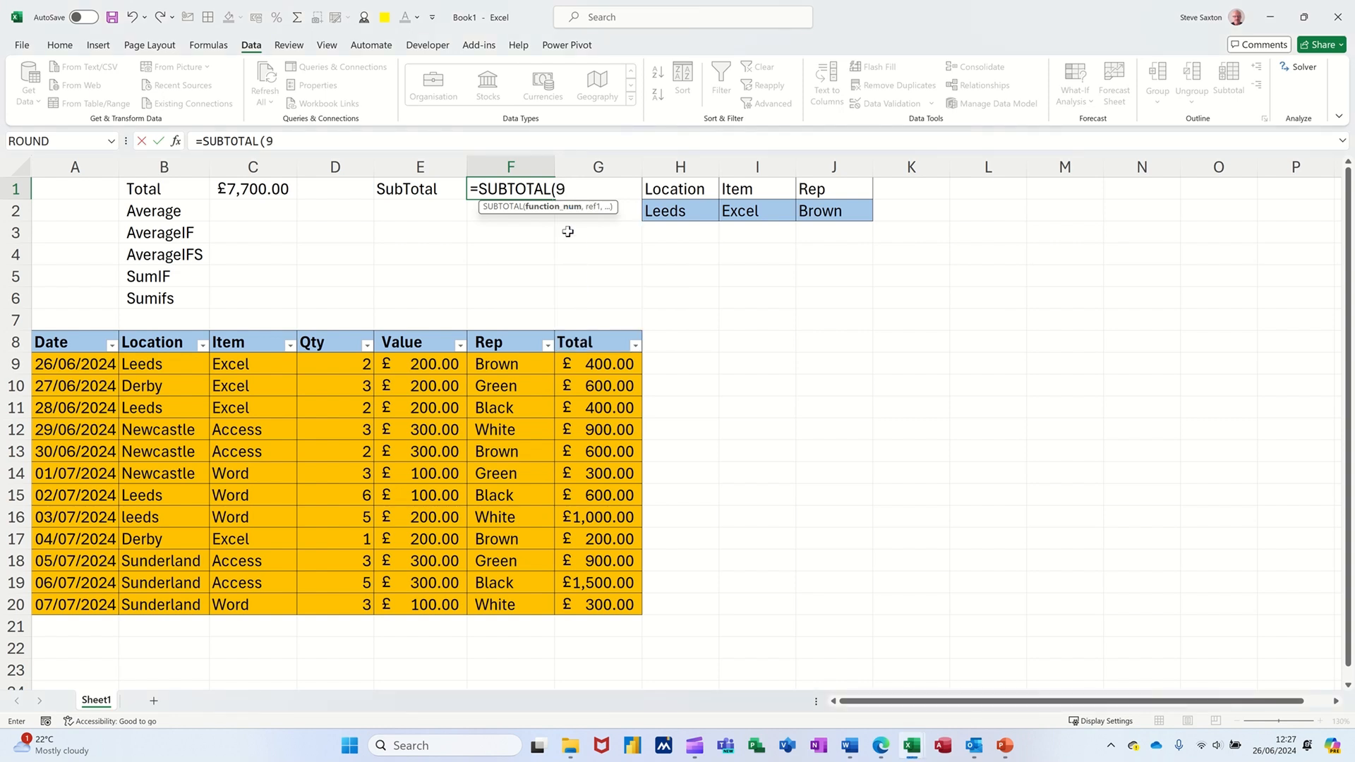
type(",")
left_click_drag(576, 364, 604, 605)
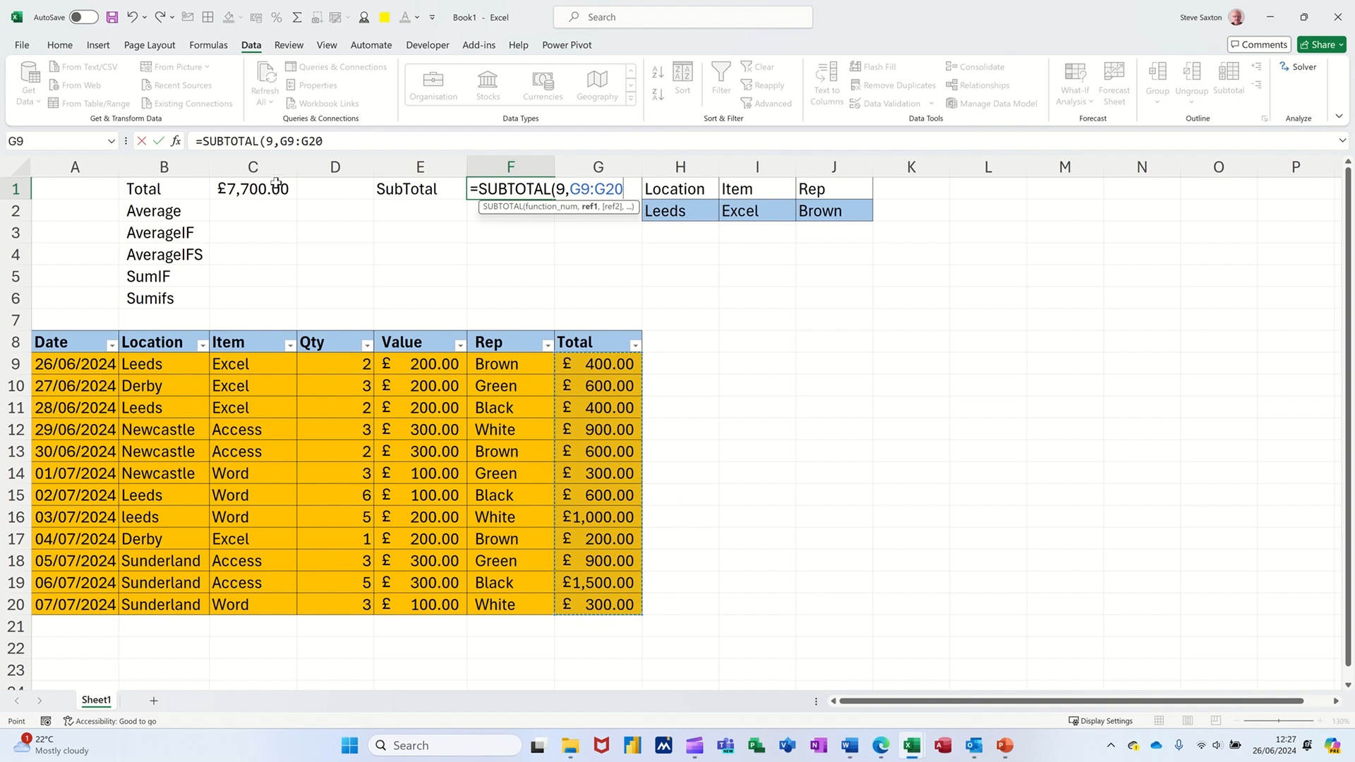
left_click(161, 143)
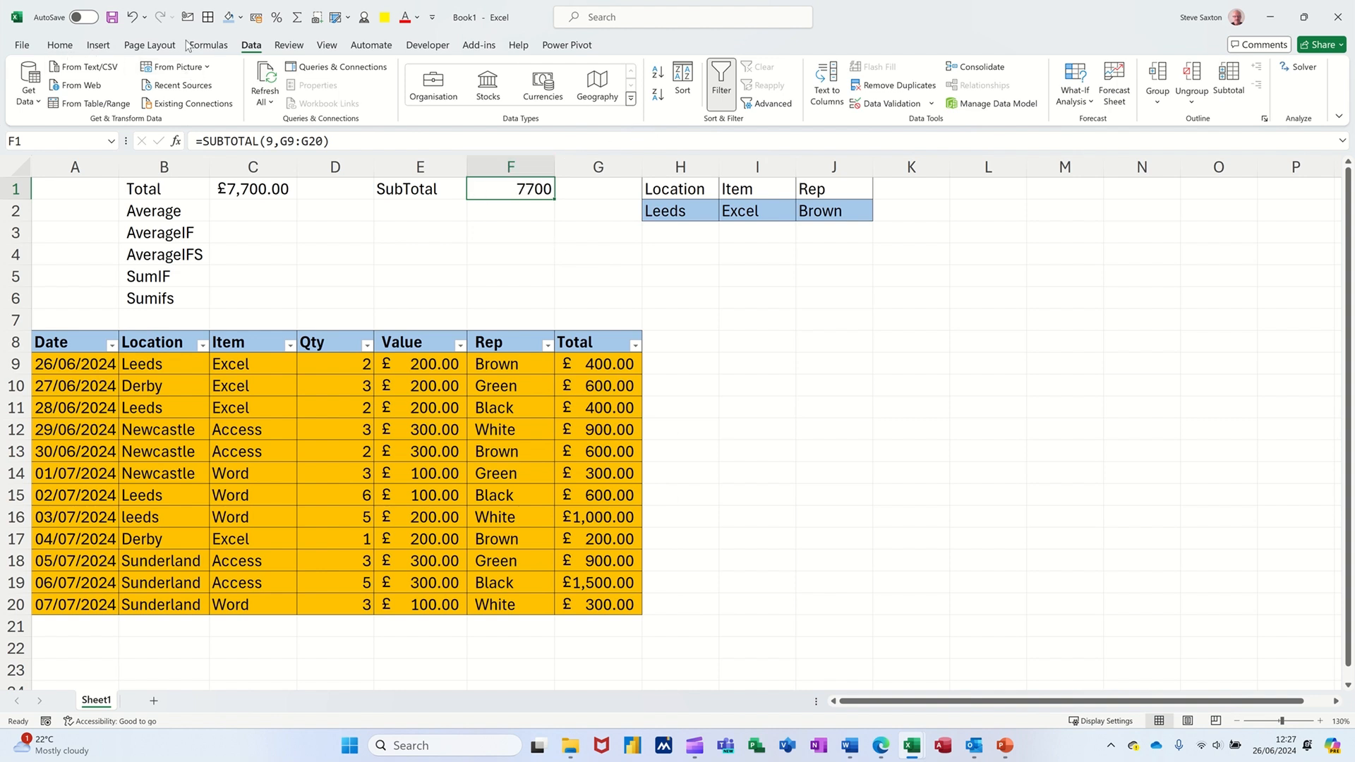
left_click(256, 17)
Filter the Rep column to the first rep in the filter list, and compare the formulas in C1 and F1.
left_click(548, 346)
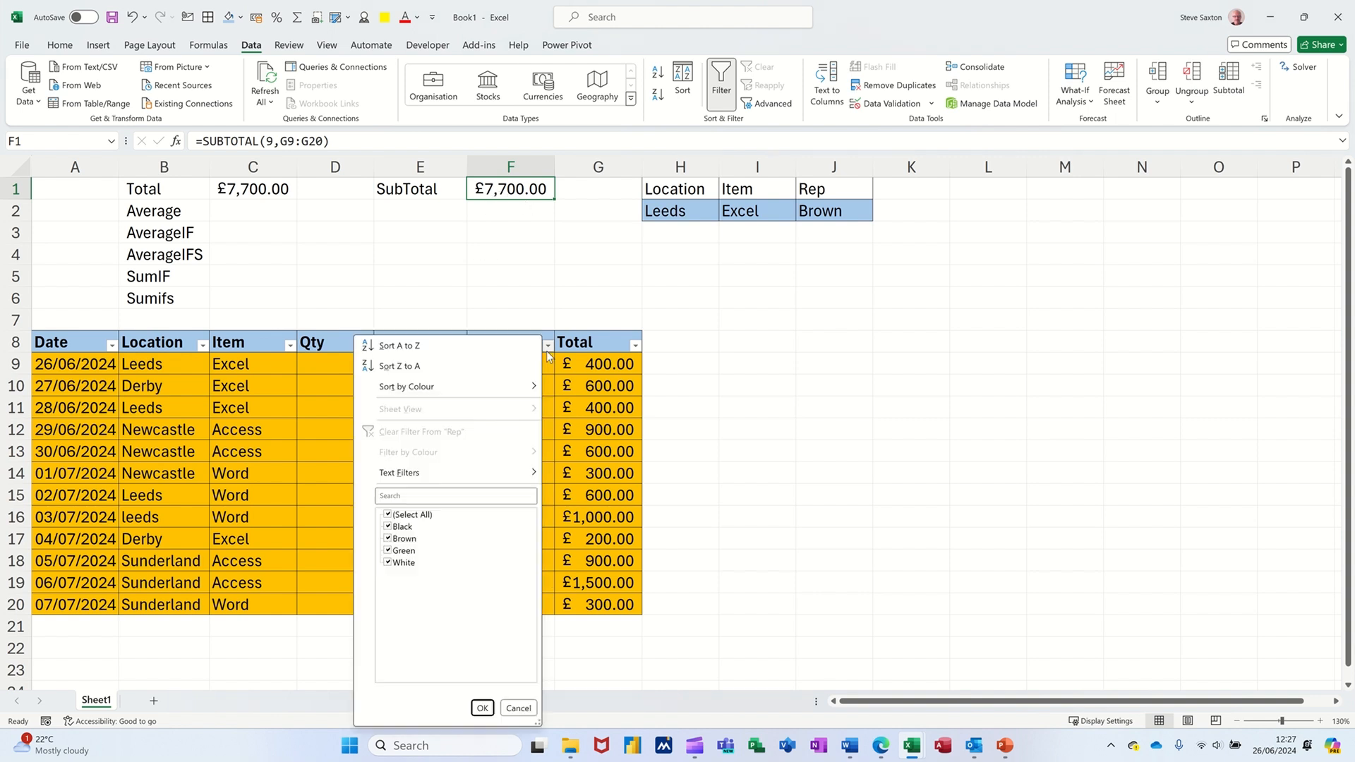
left_click(390, 516)
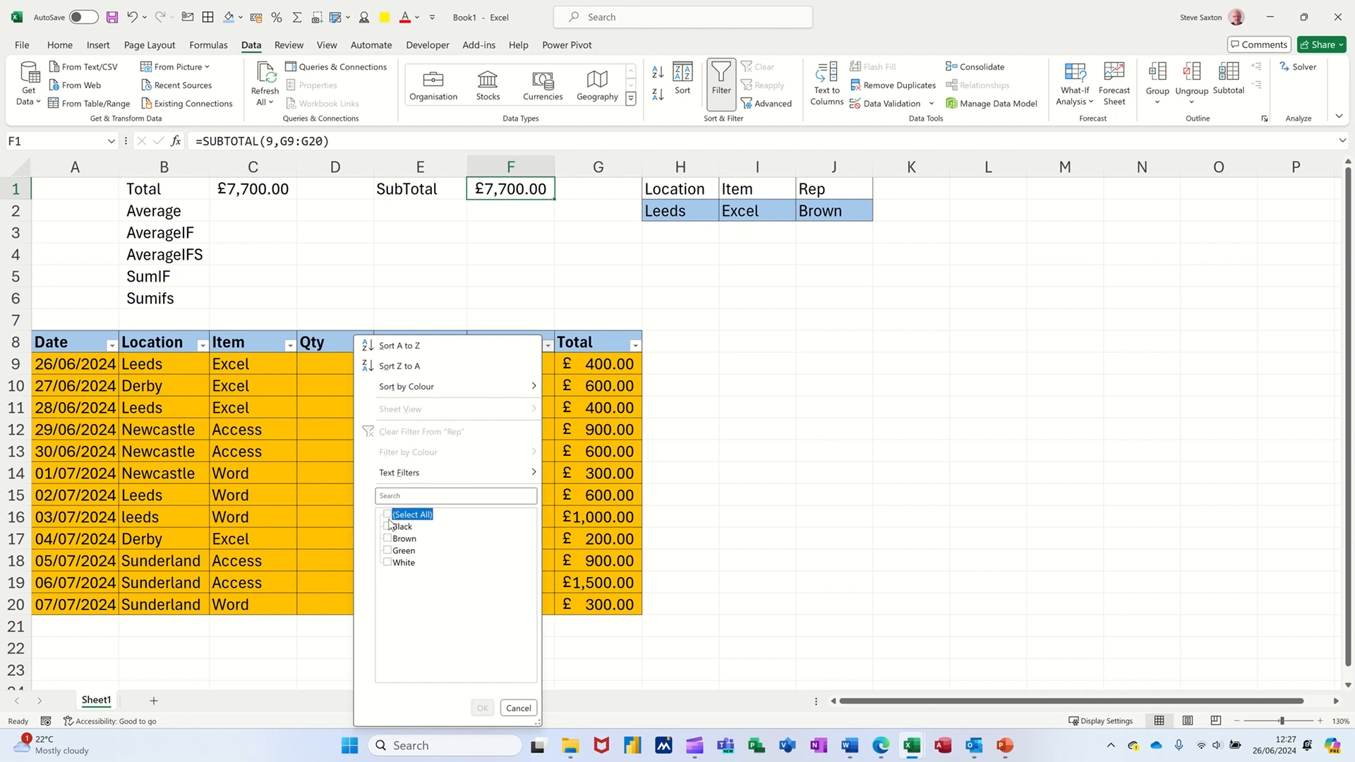
left_click(389, 528)
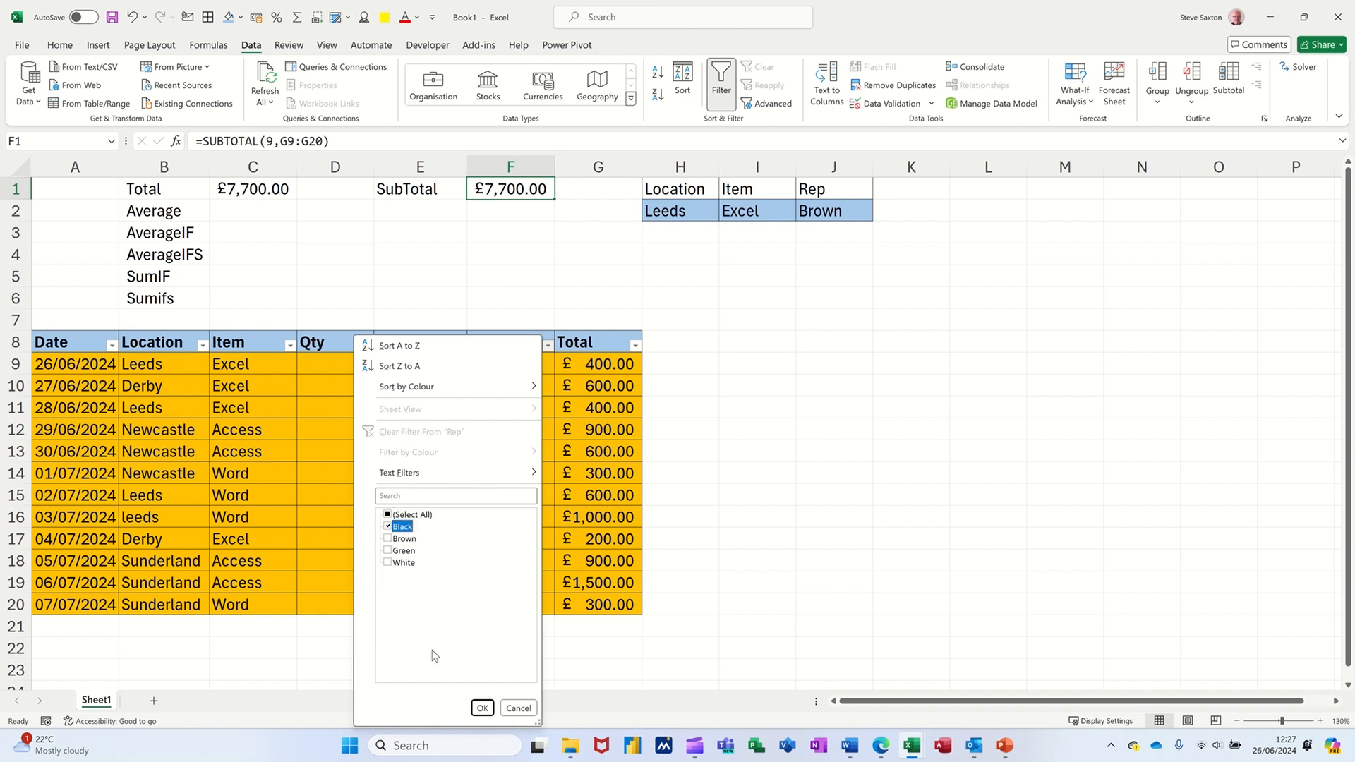
left_click(483, 708)
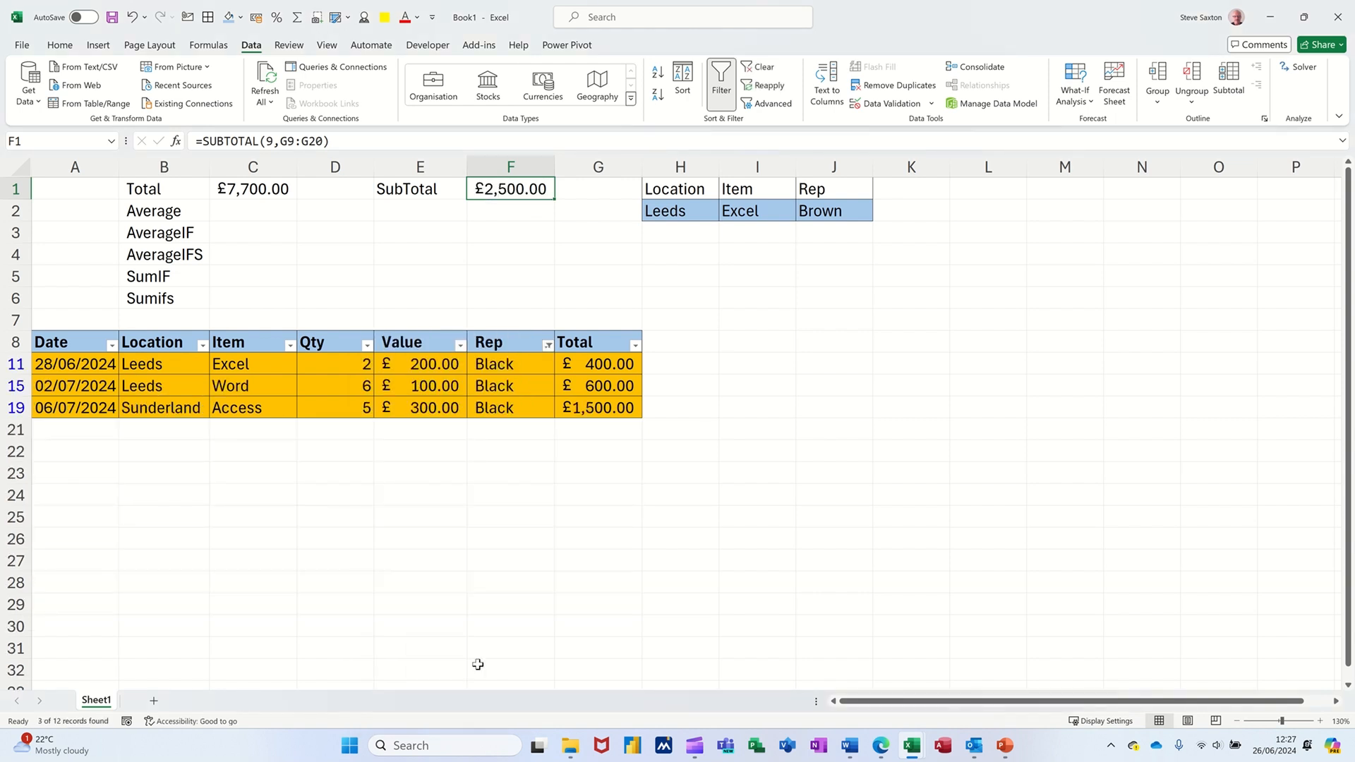
left_click(243, 191)
left_click(504, 189)
Reselect every rep in the Rep filter to show the whole sales table again.
left_click(549, 346)
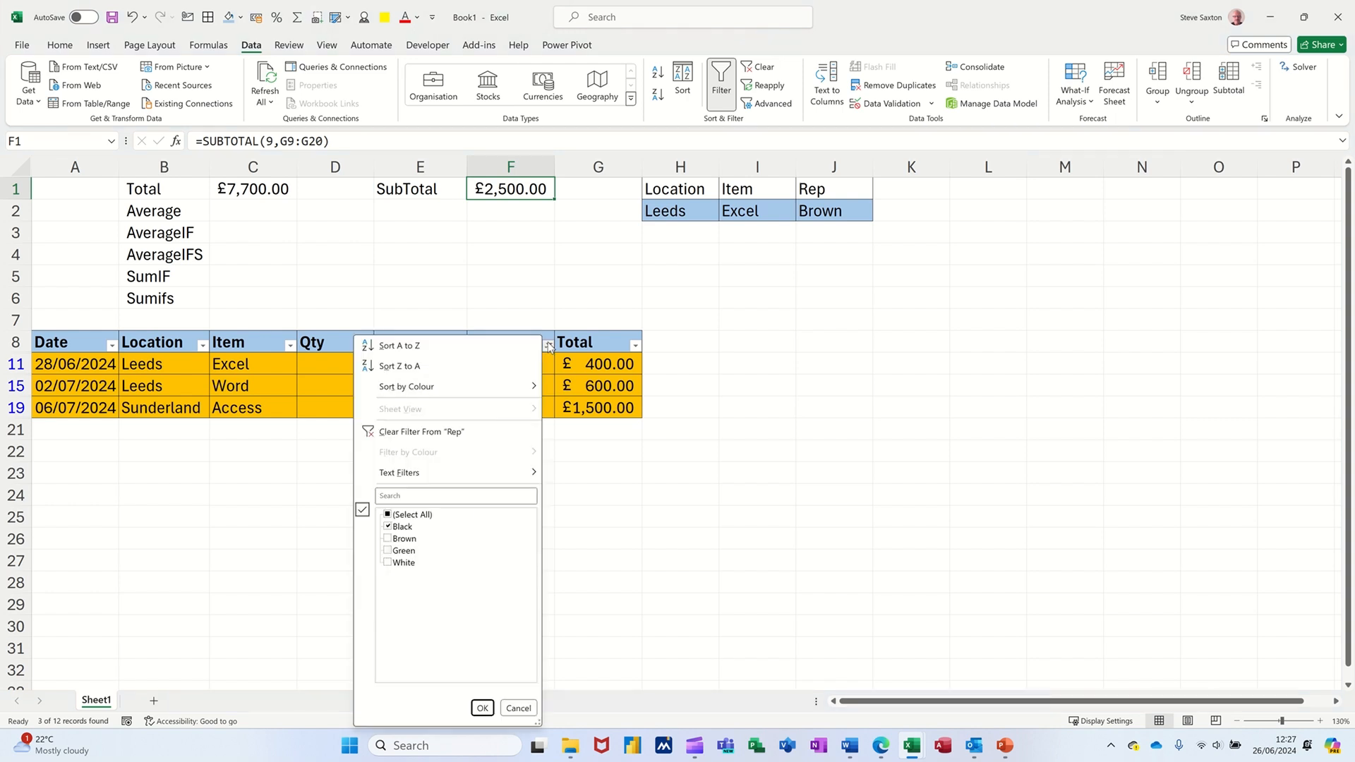
left_click(388, 516)
left_click(481, 709)
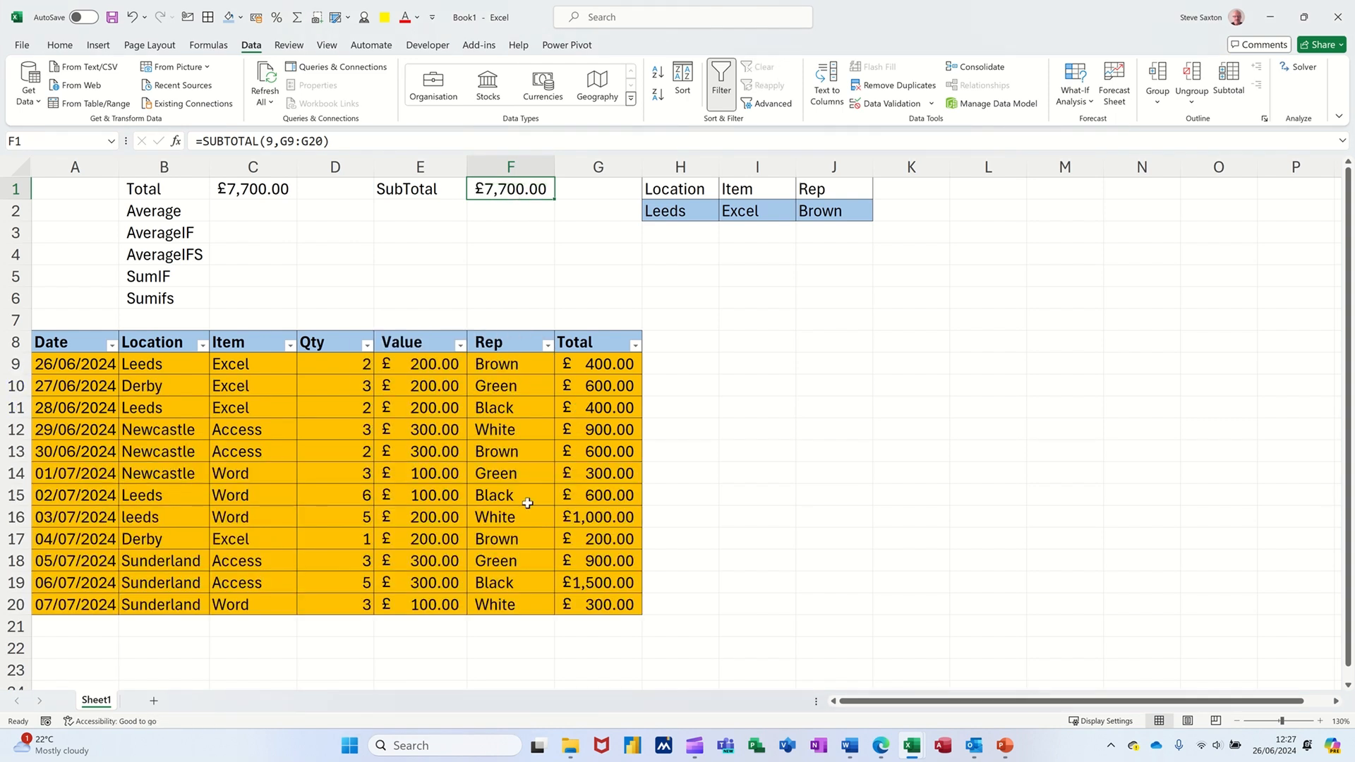
left_click(239, 210)
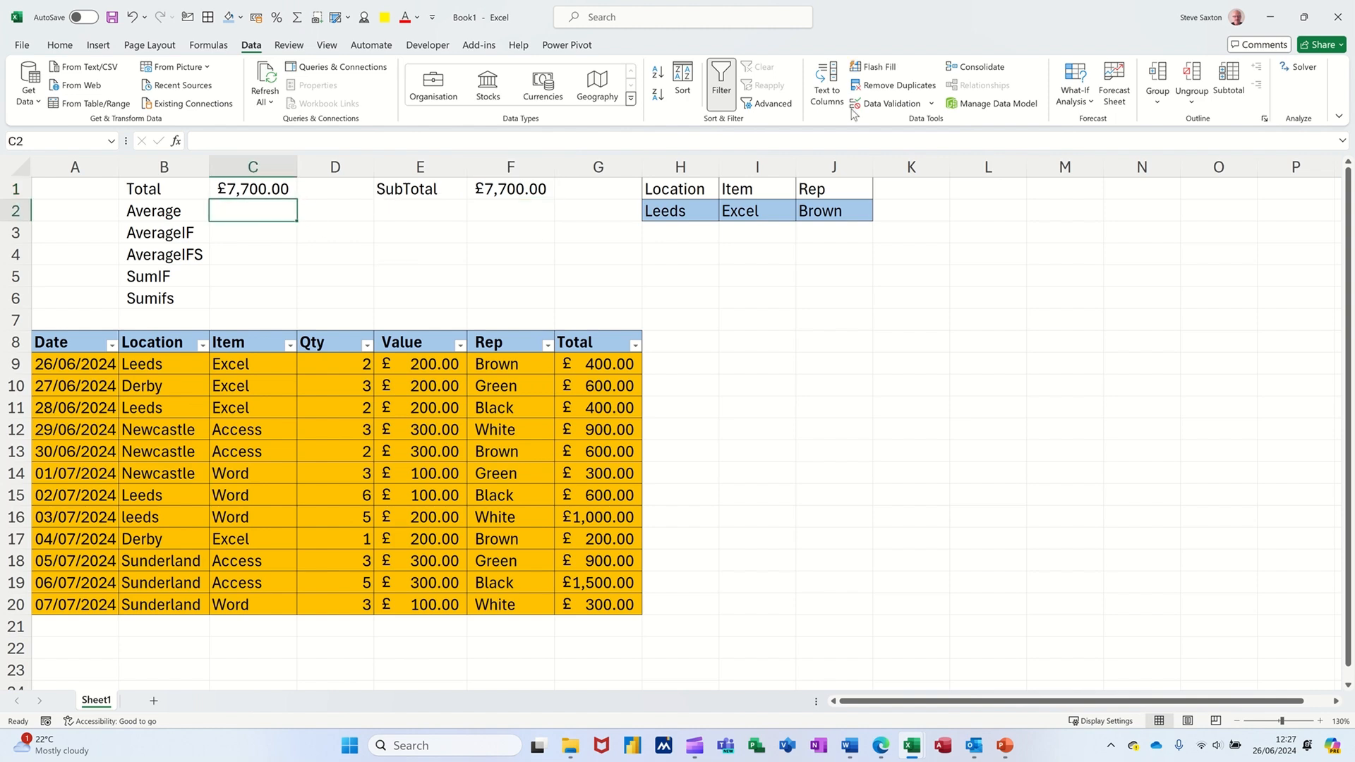
left_click(60, 45)
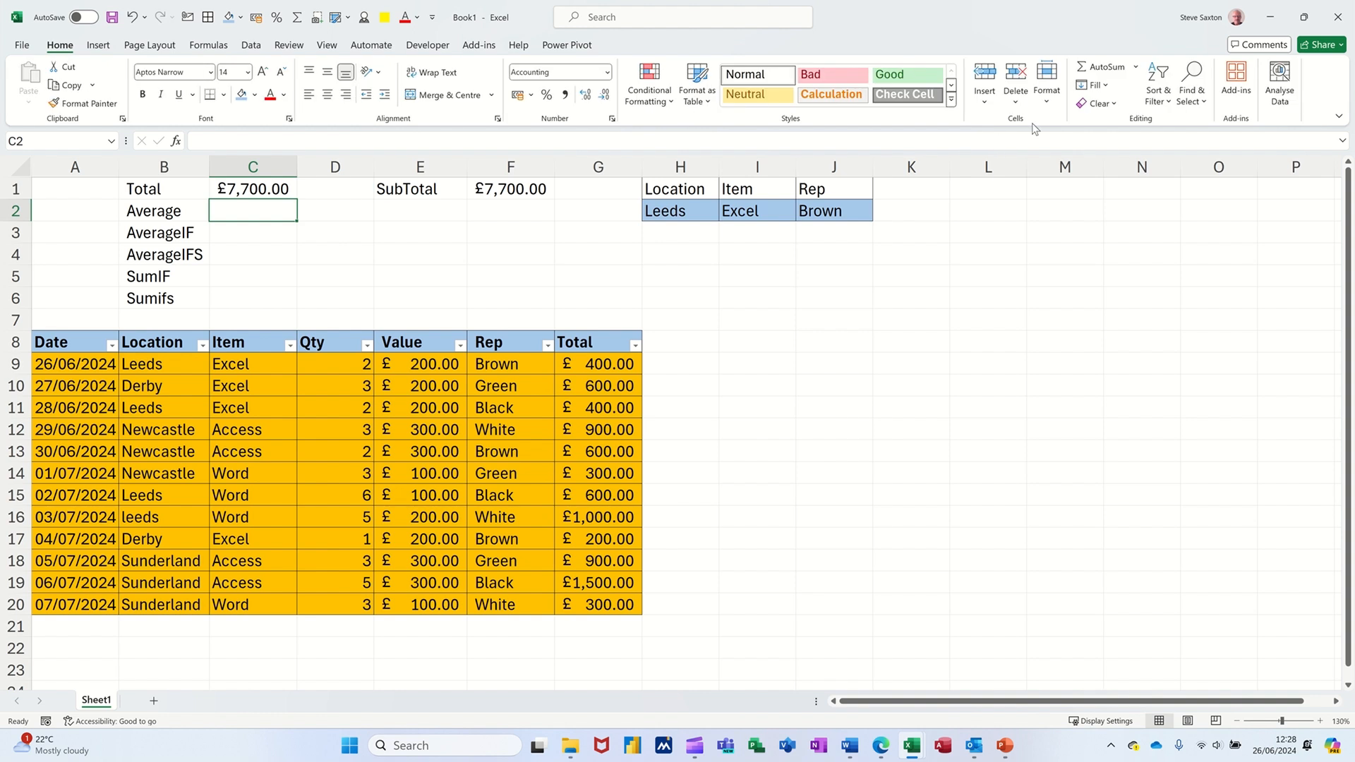
left_click(1137, 67)
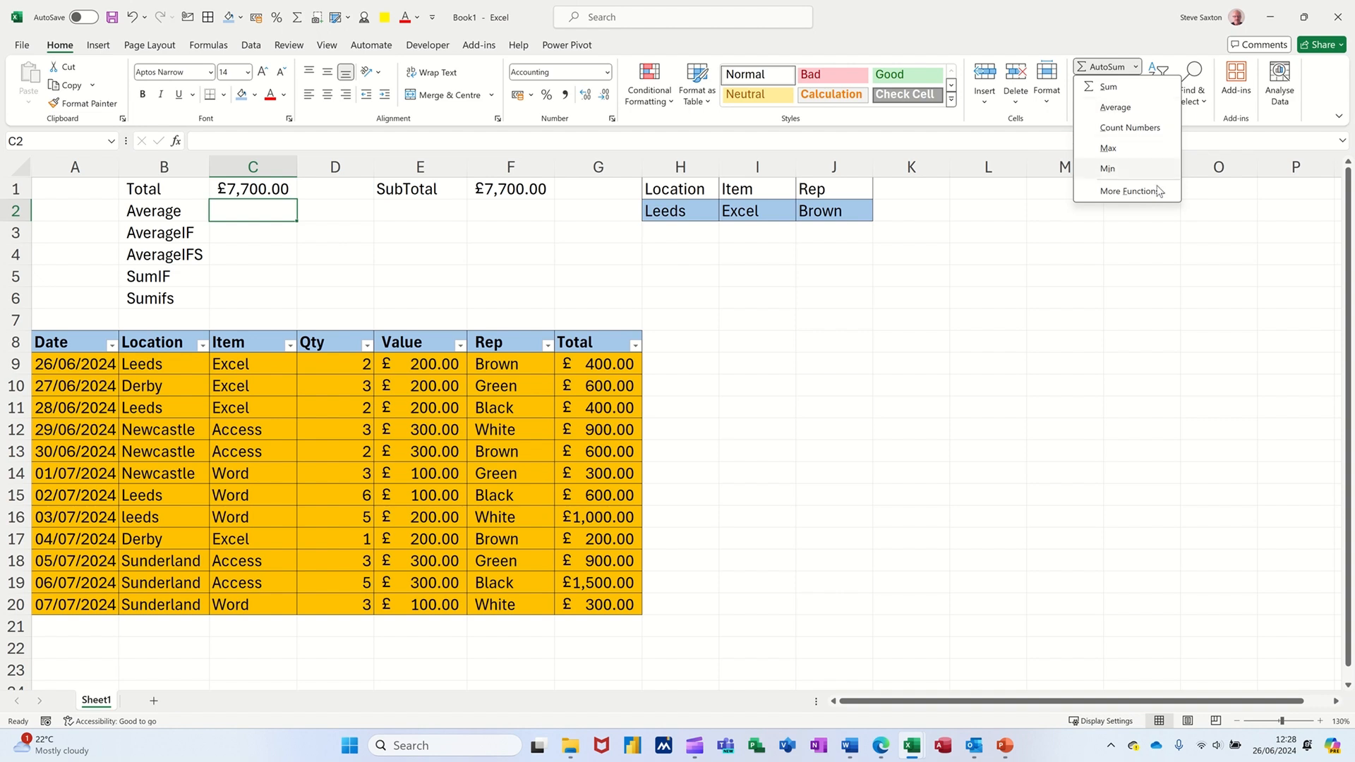
left_click(1121, 192)
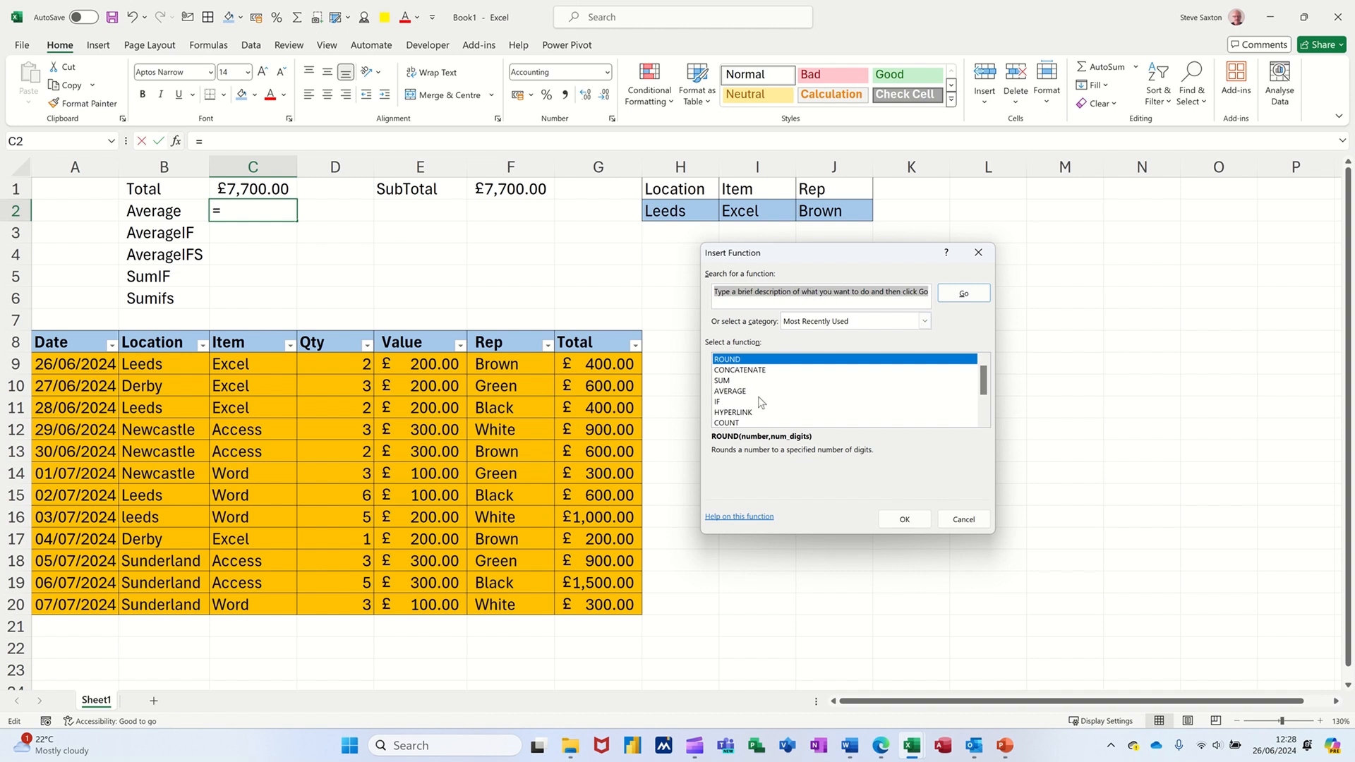
left_click(963, 520)
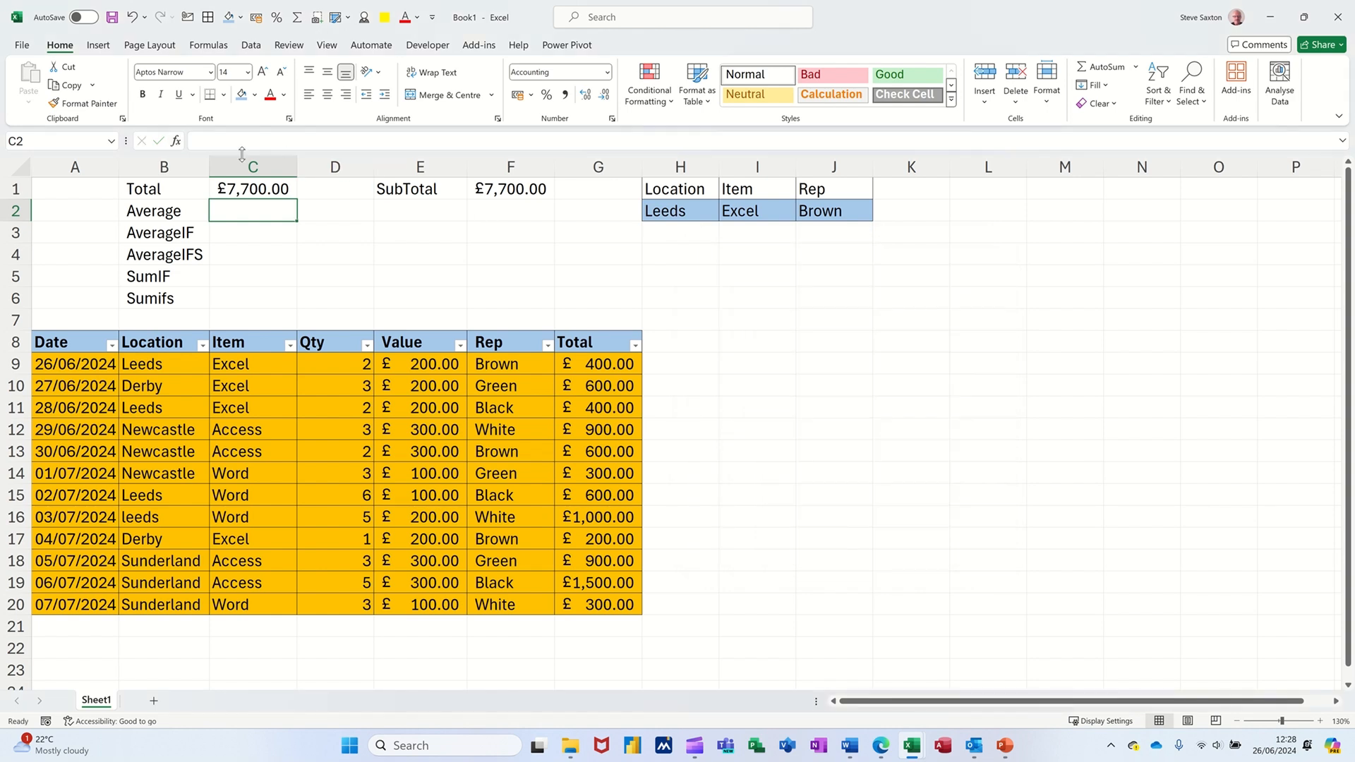
left_click(177, 142)
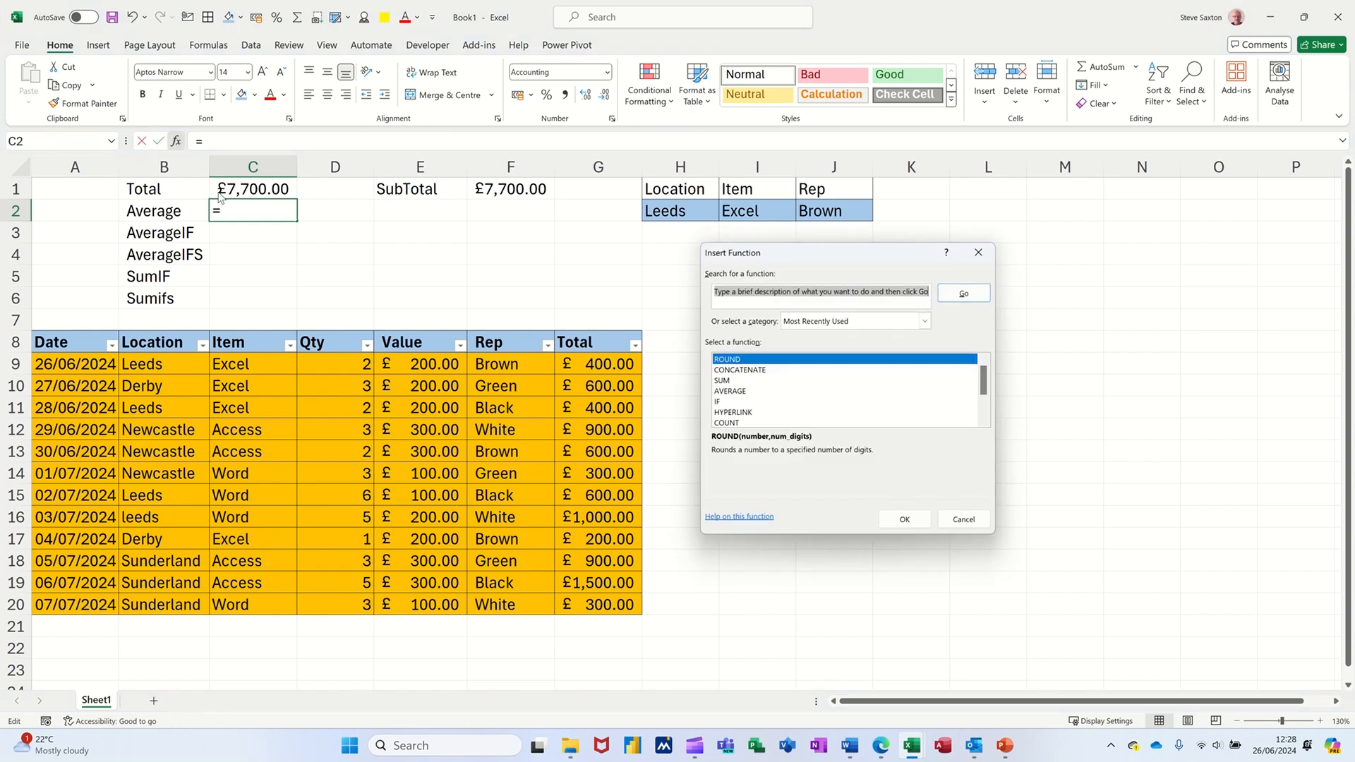
left_click(964, 520)
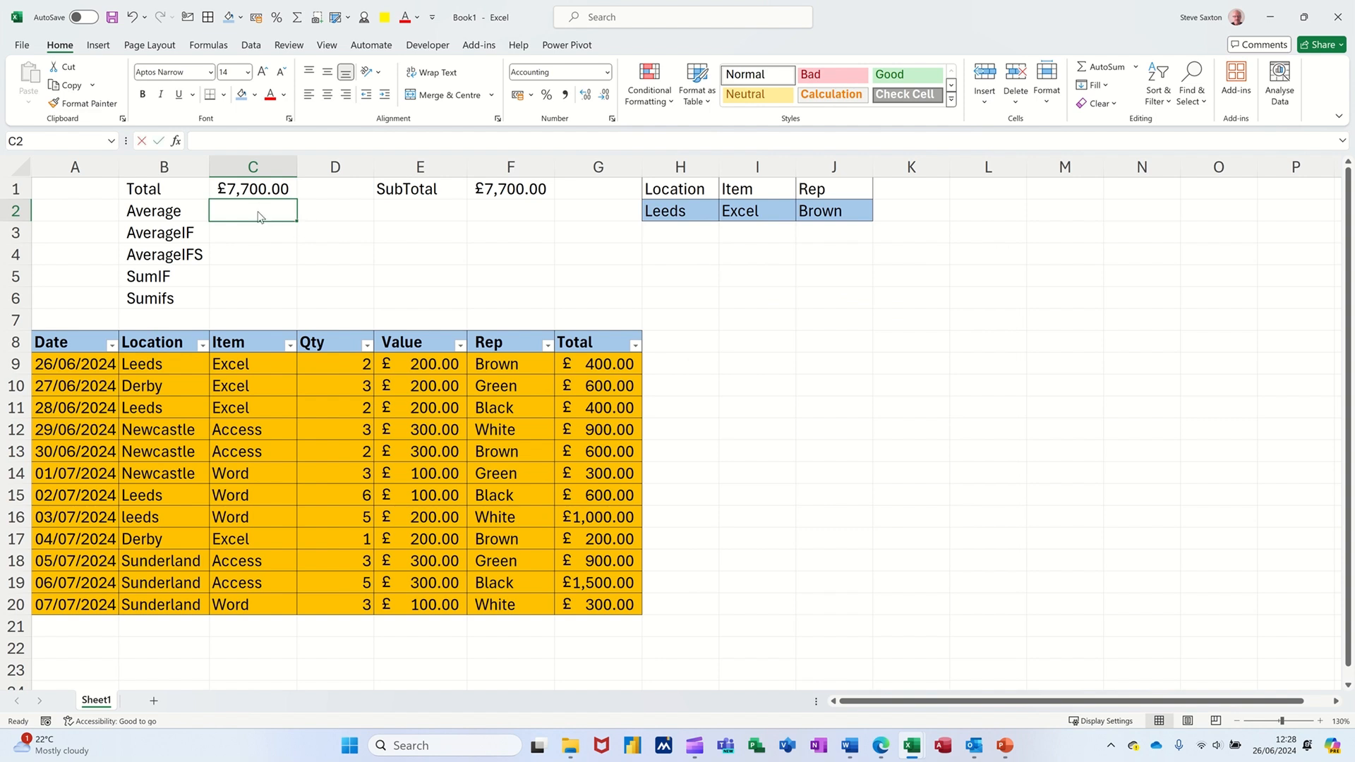
Enter =AVERAGE(G9:G20) in C2 beside the Average label.
type("=average")
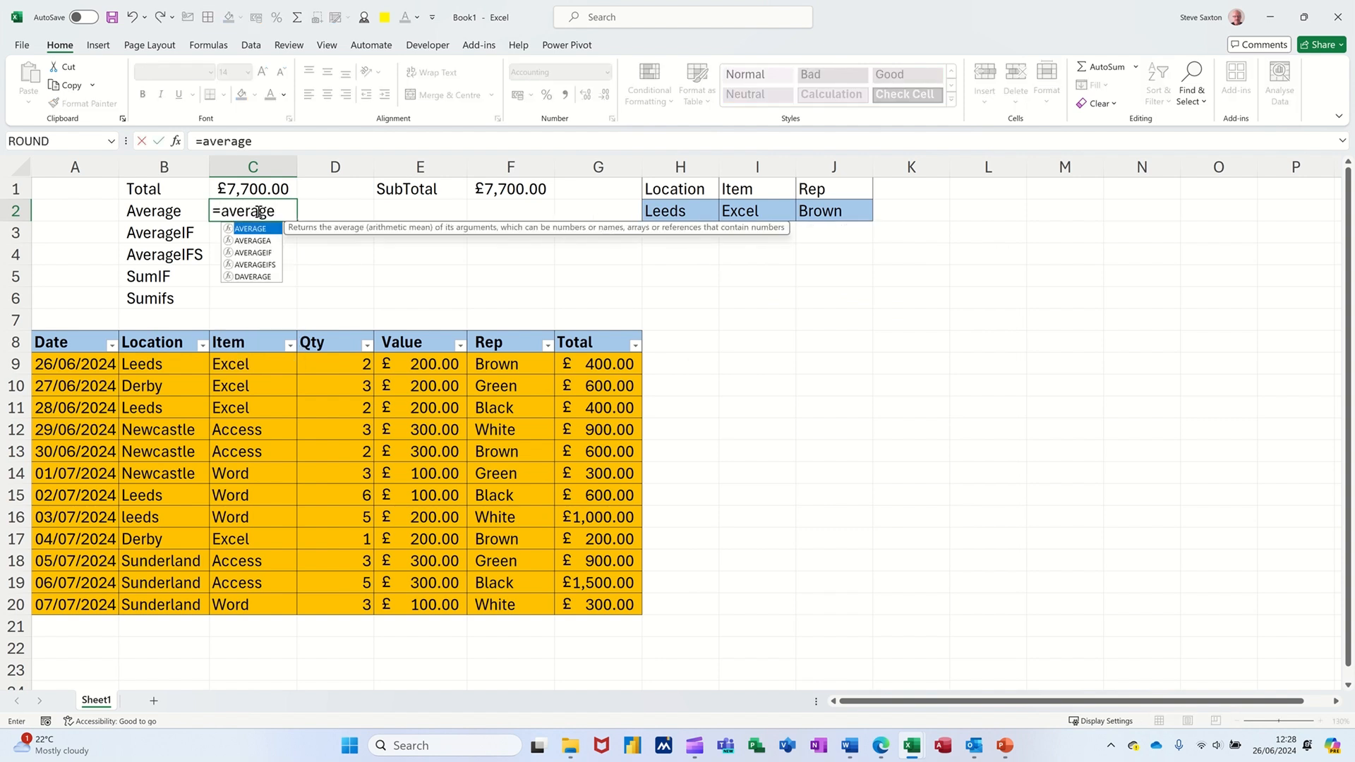
key("Tab")
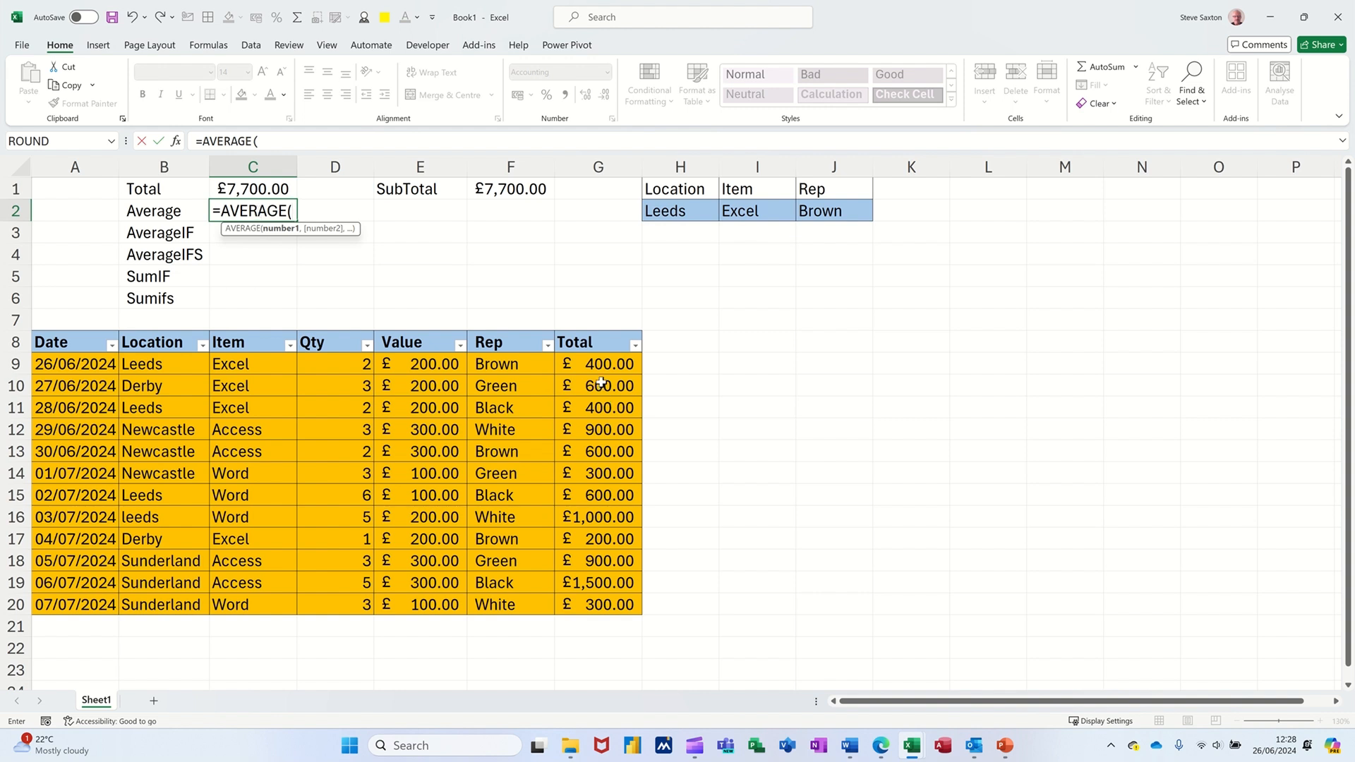
left_click_drag(598, 369, 620, 602)
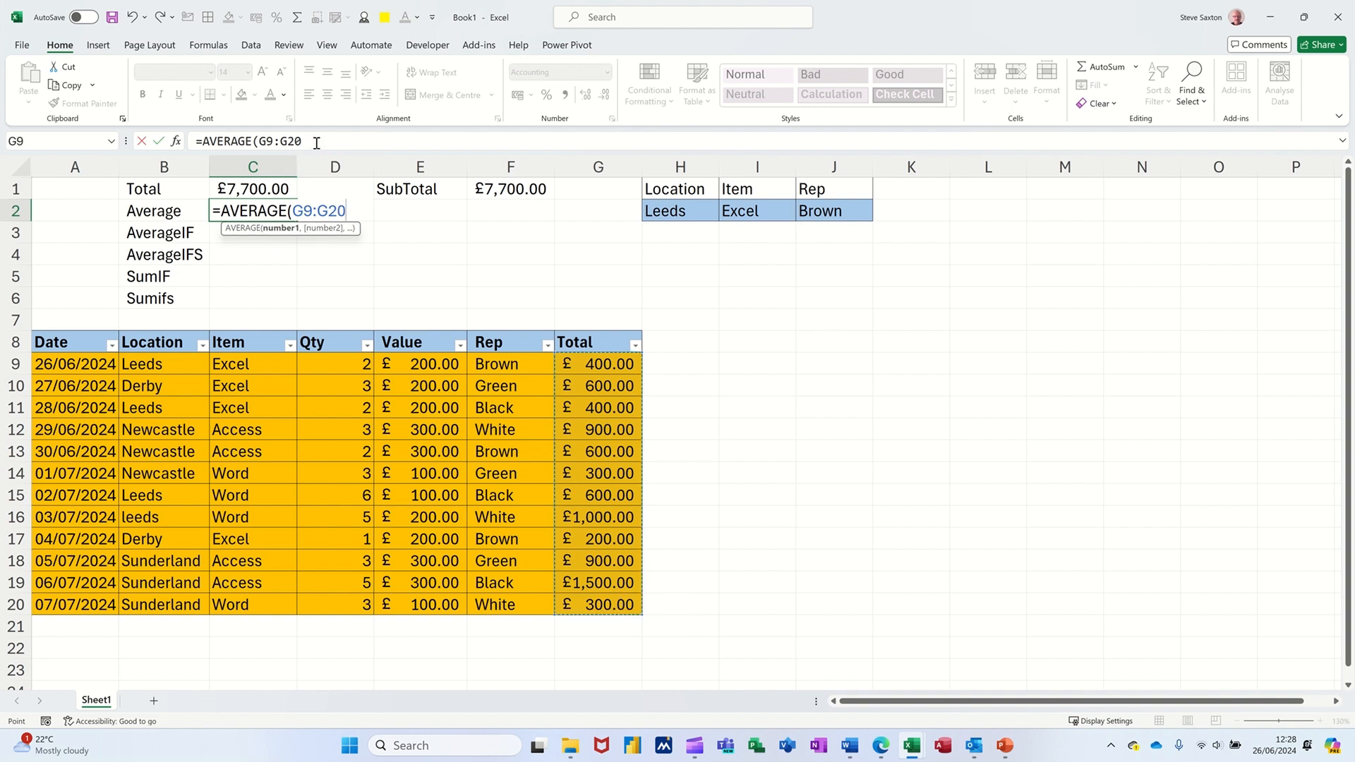
left_click(164, 145)
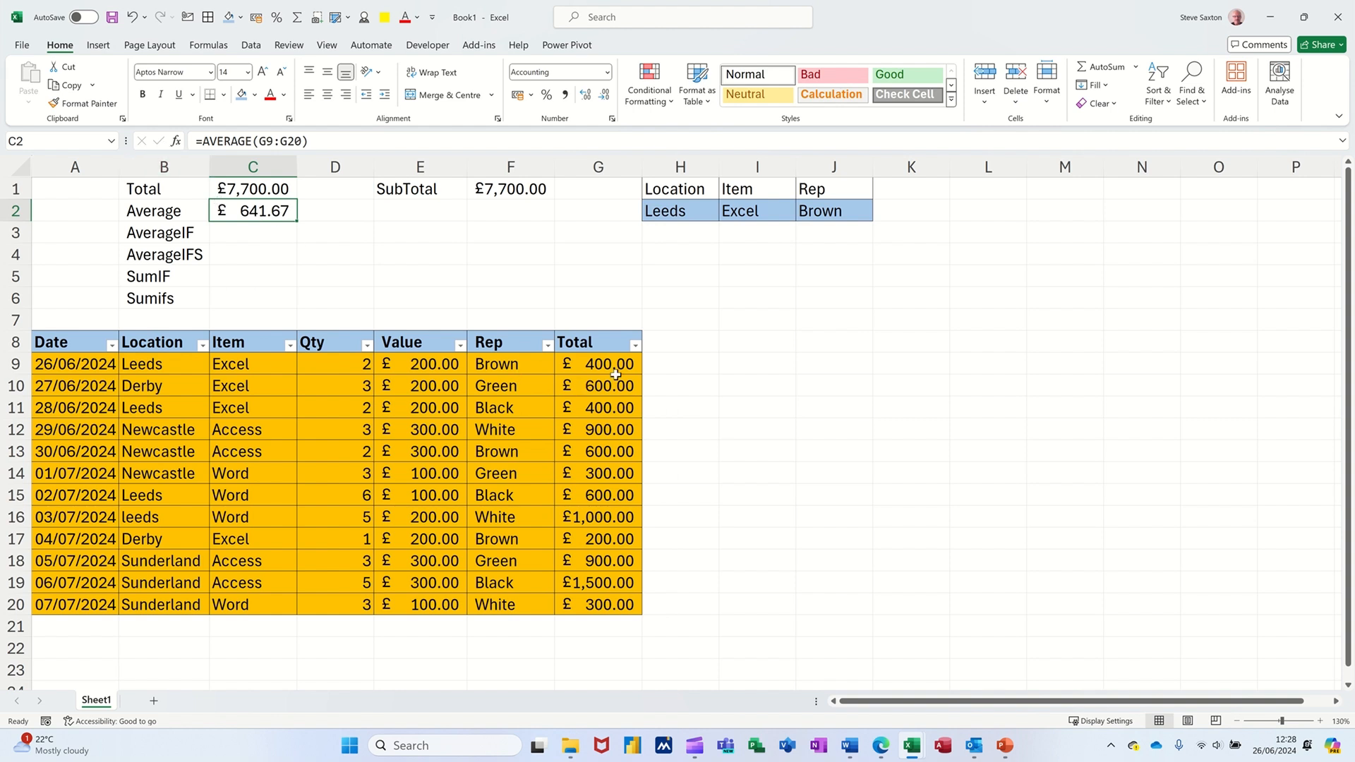
Select the totals in G9:G20 and check their summary figures and the available status bar calculations.
left_click_drag(604, 370, 606, 607)
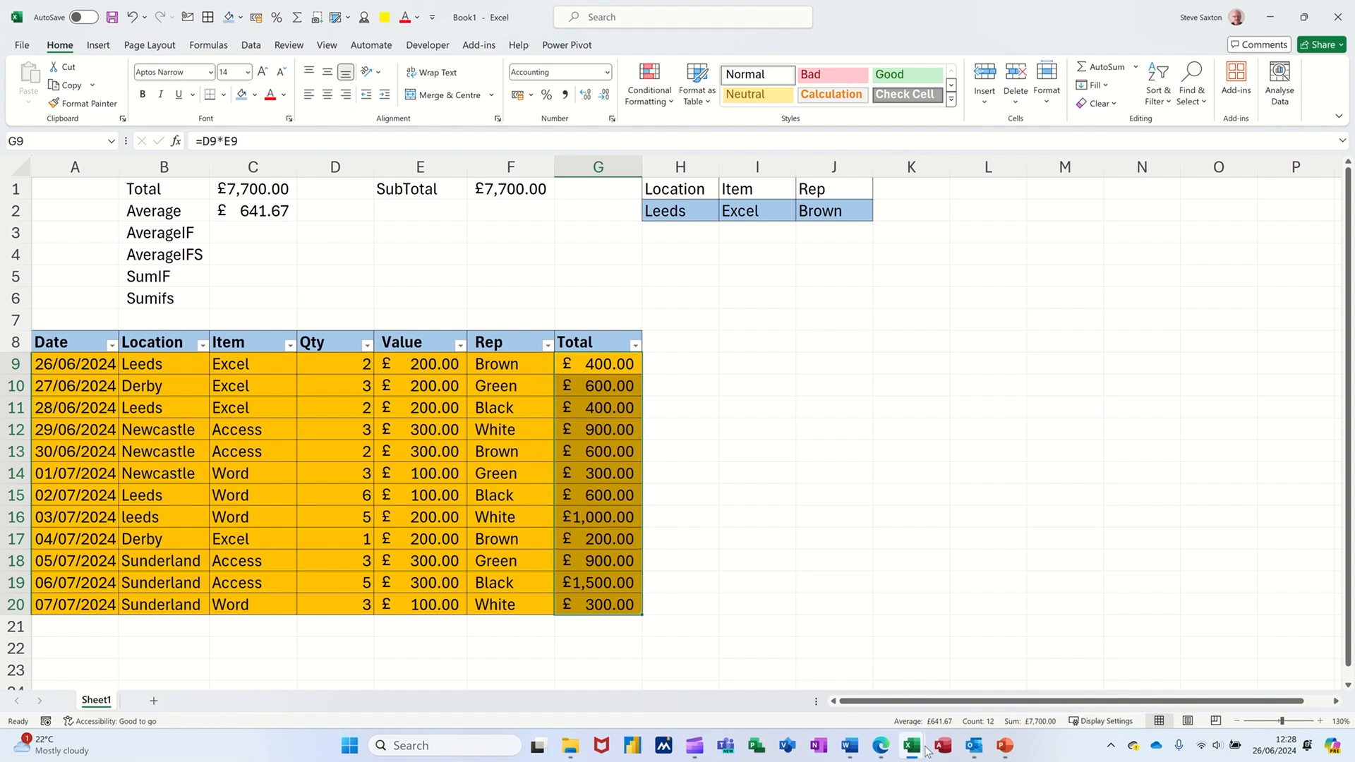
mouse_move(915, 744)
right_click(899, 727)
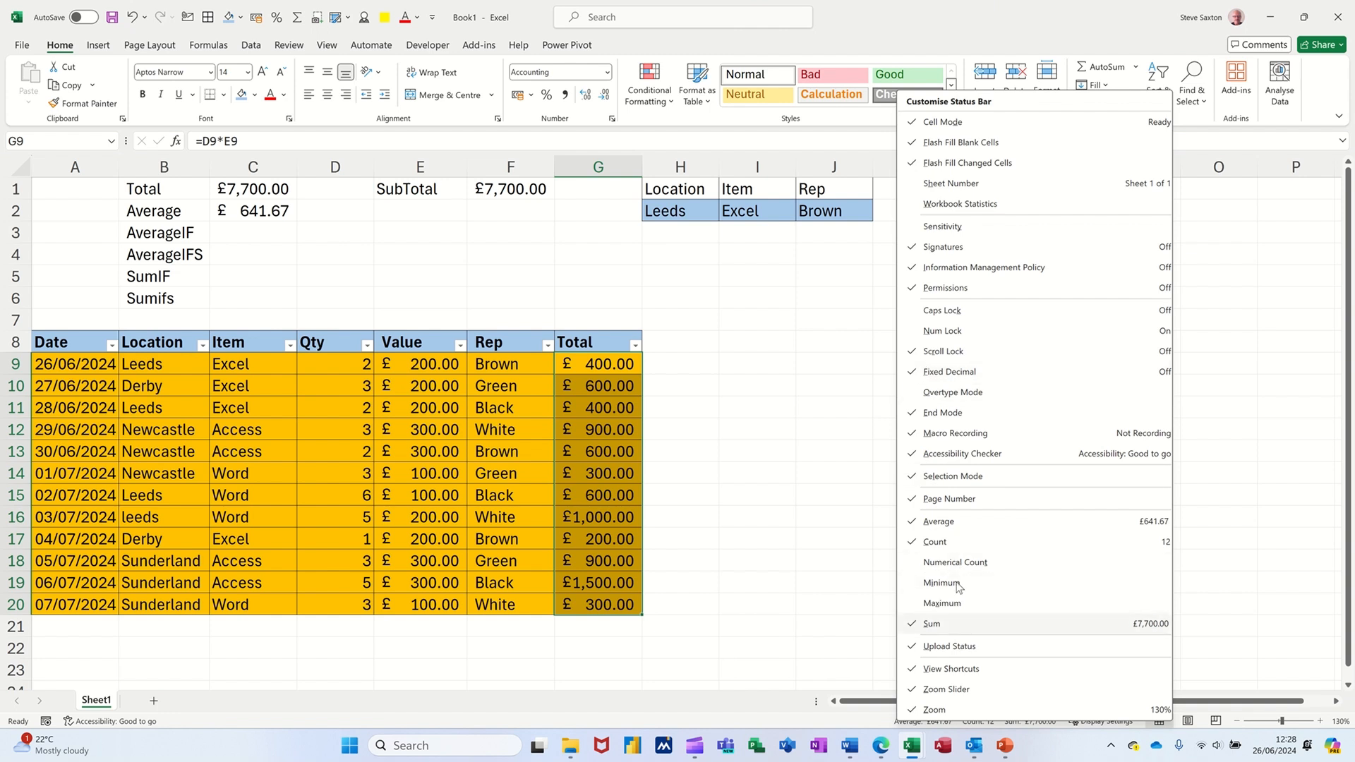
left_click(789, 729)
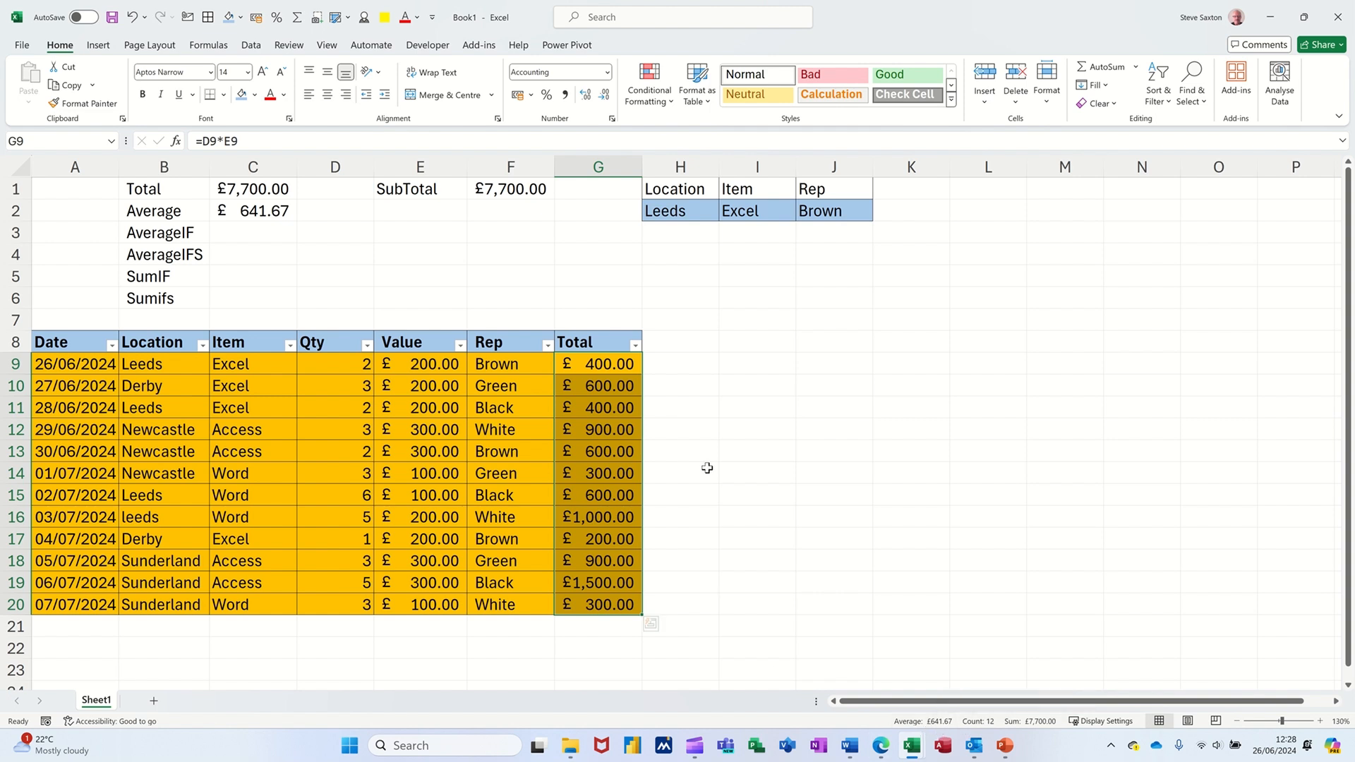
Enter =AVERAGEIF(Rep,J2,G9:G20) in C3 to average the totals of the rep chosen in J2.
left_click(240, 234)
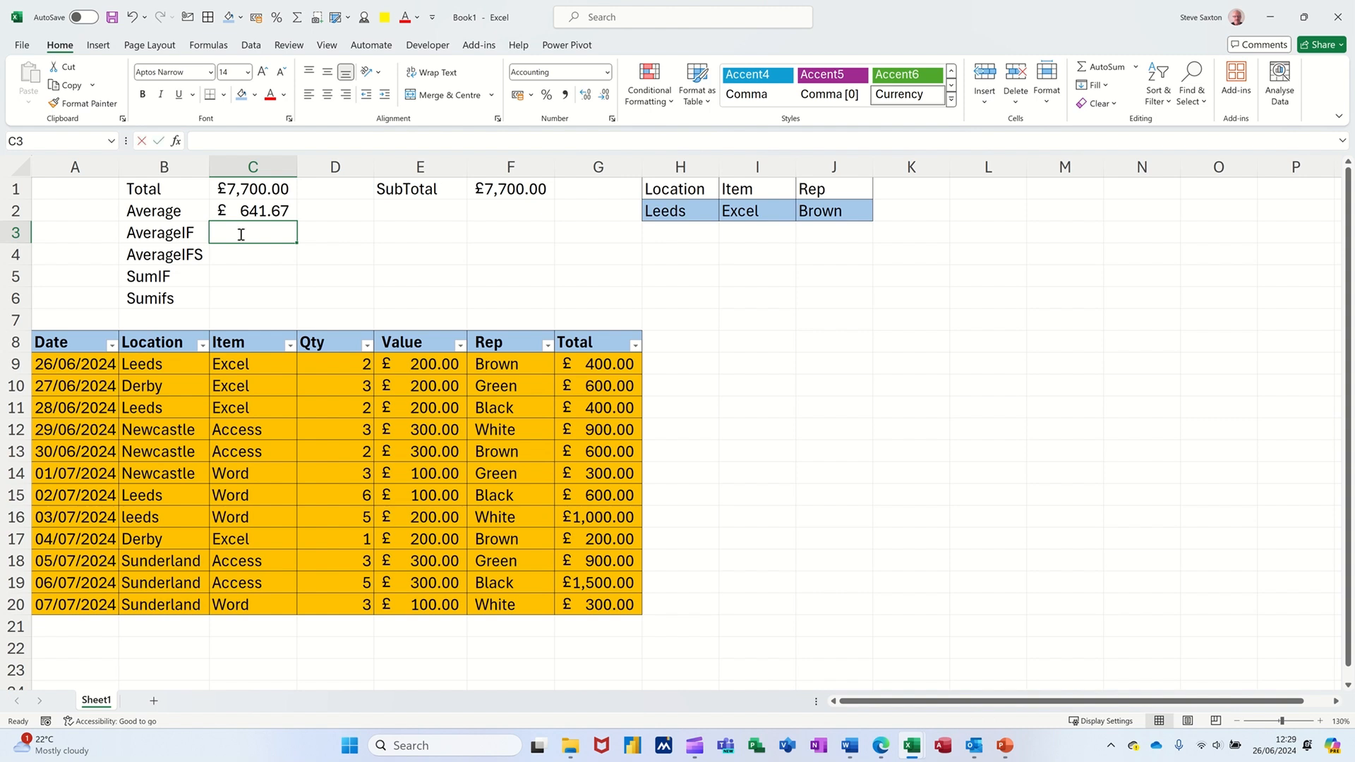
type("=averageif")
key("Tab")
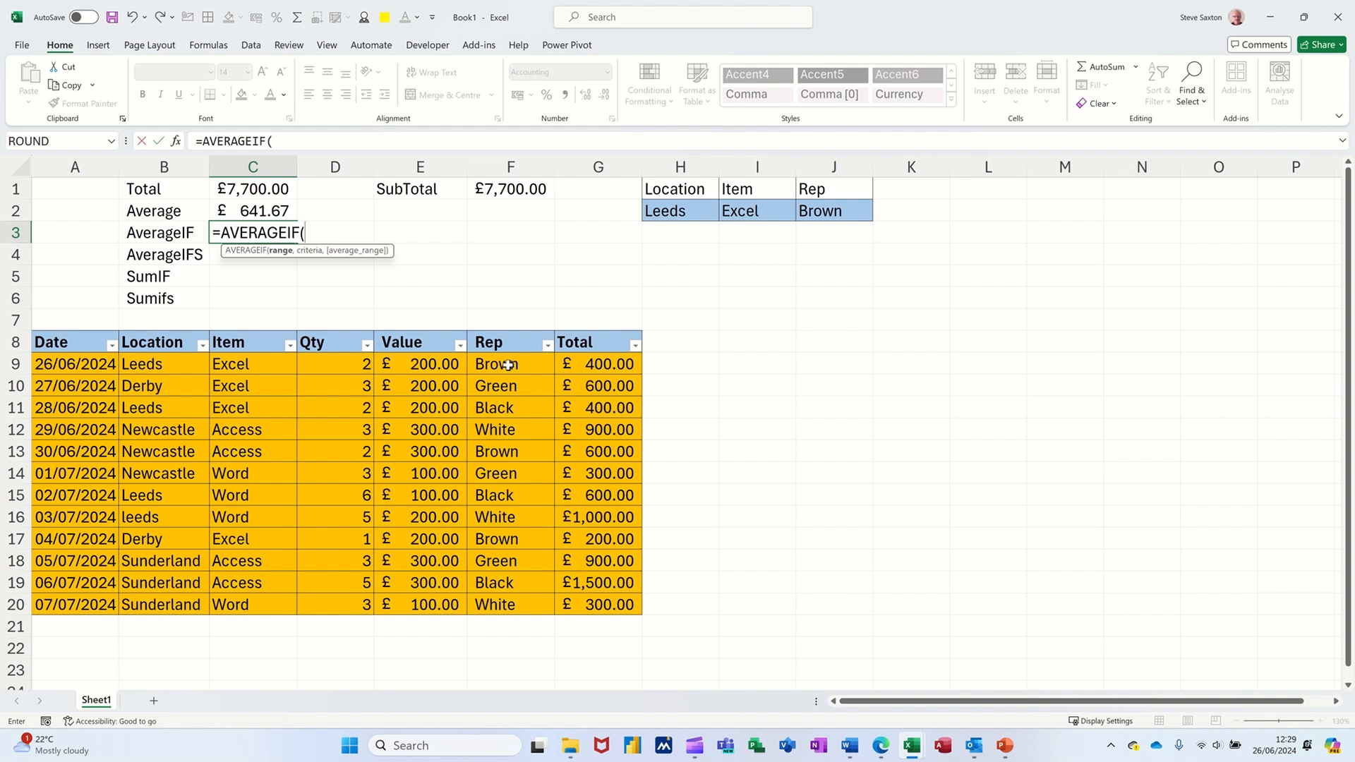
left_click_drag(507, 363, 509, 597)
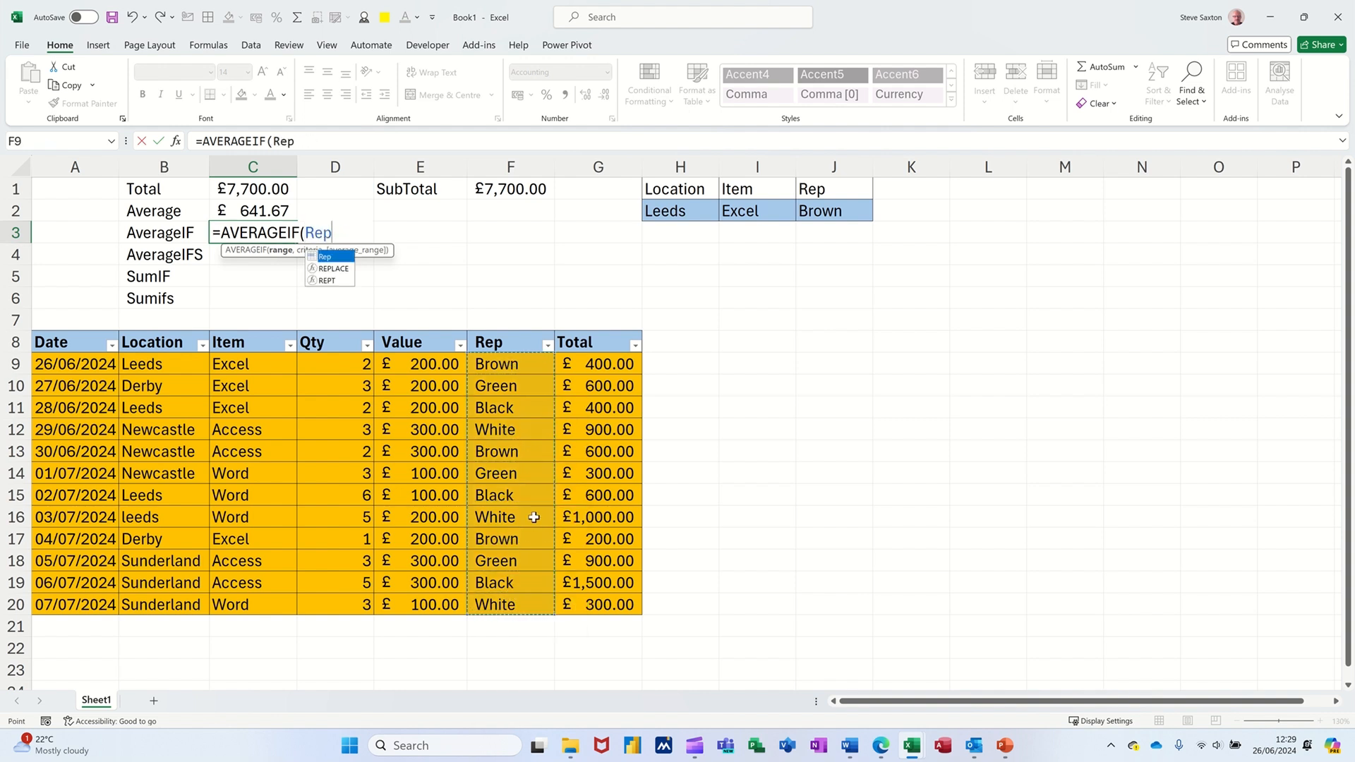
type(",")
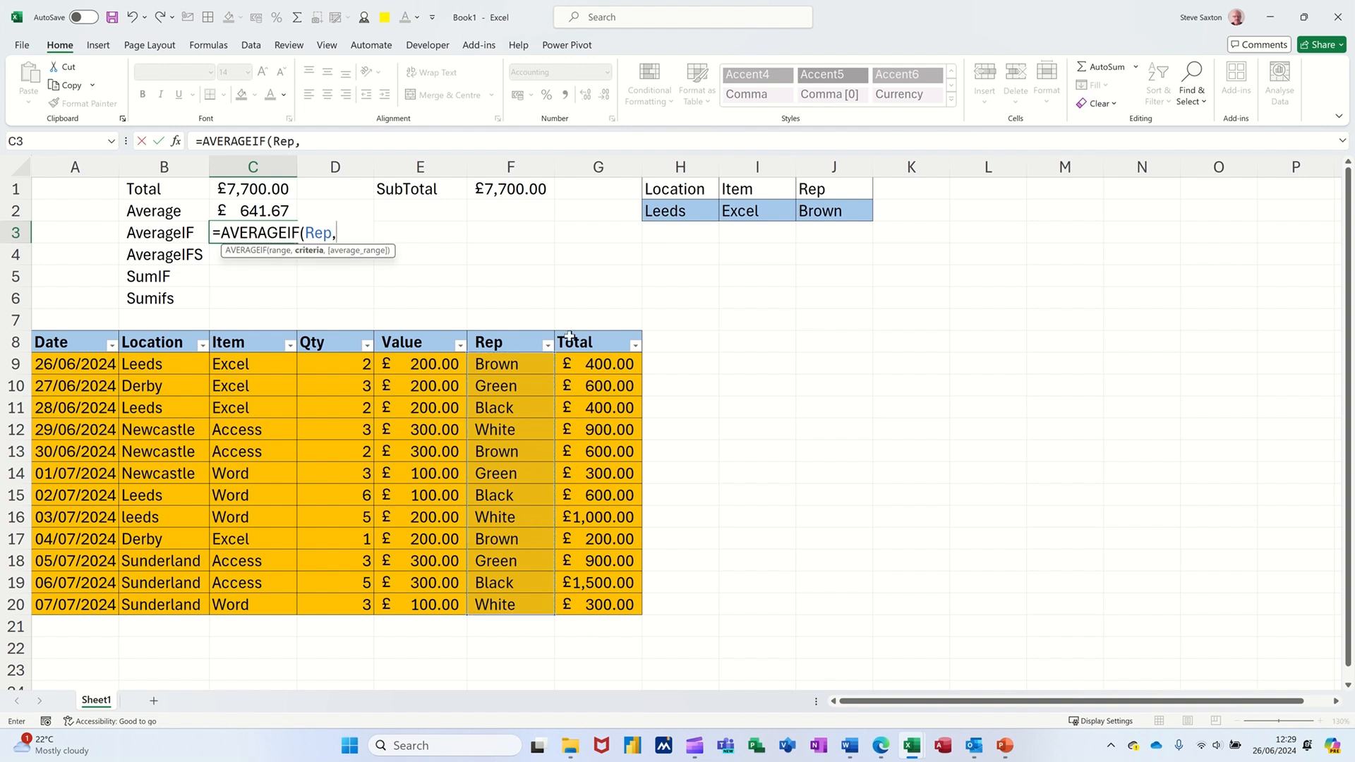
left_click(817, 210)
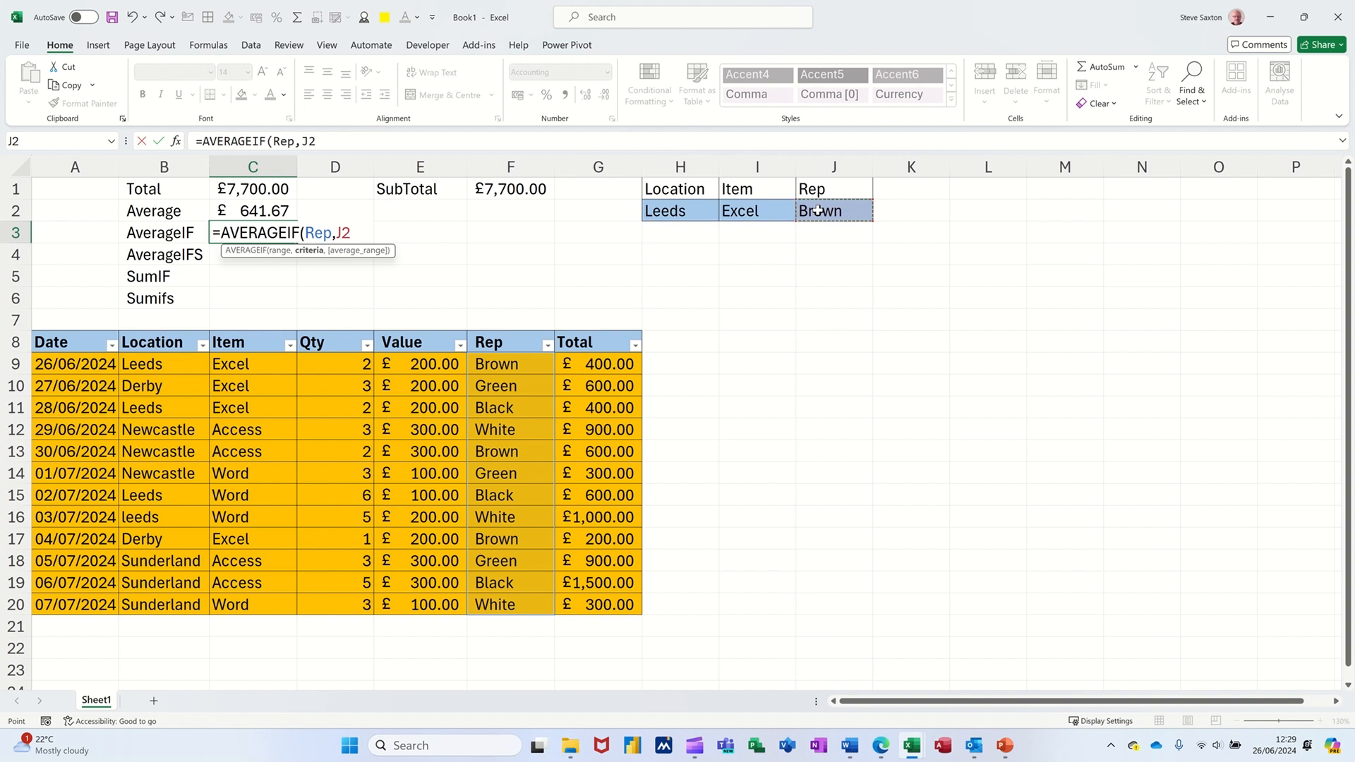
type(",")
left_click_drag(598, 363, 612, 606)
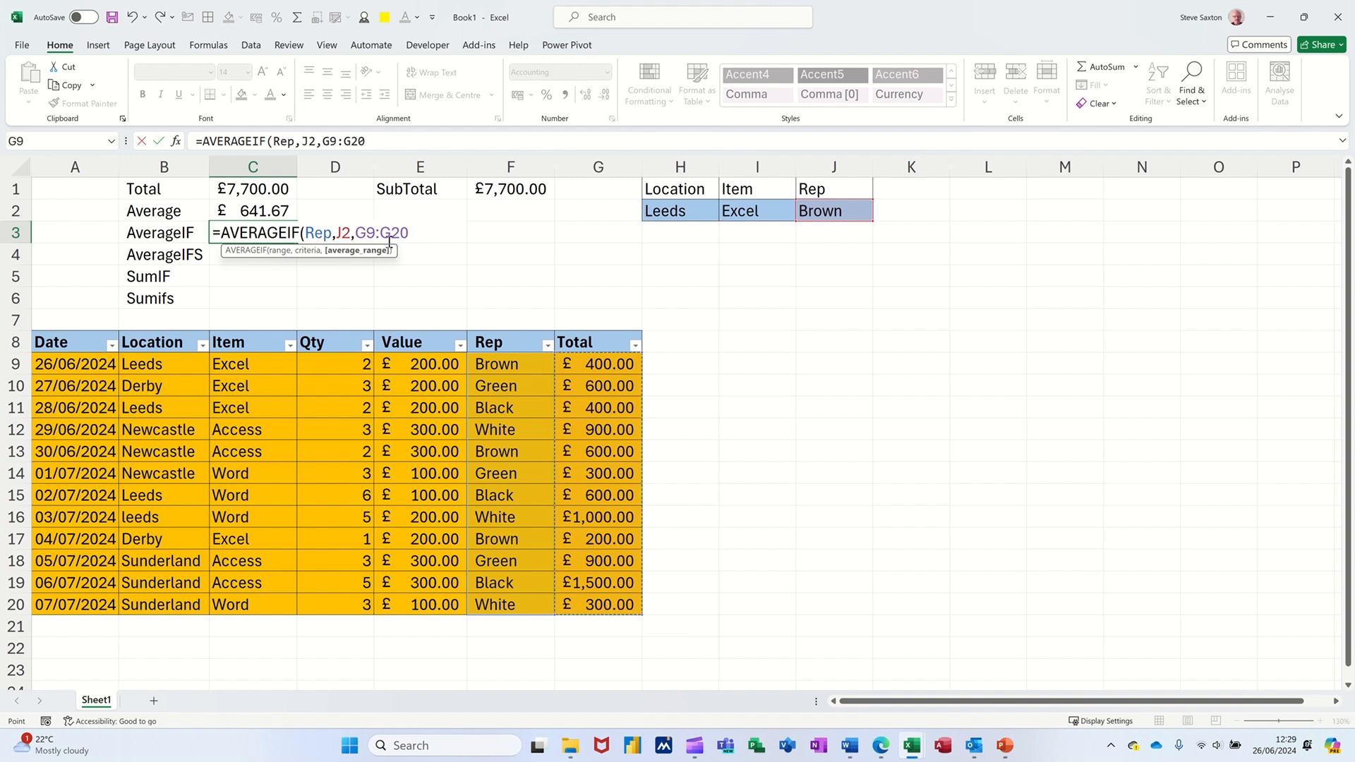
left_click(161, 144)
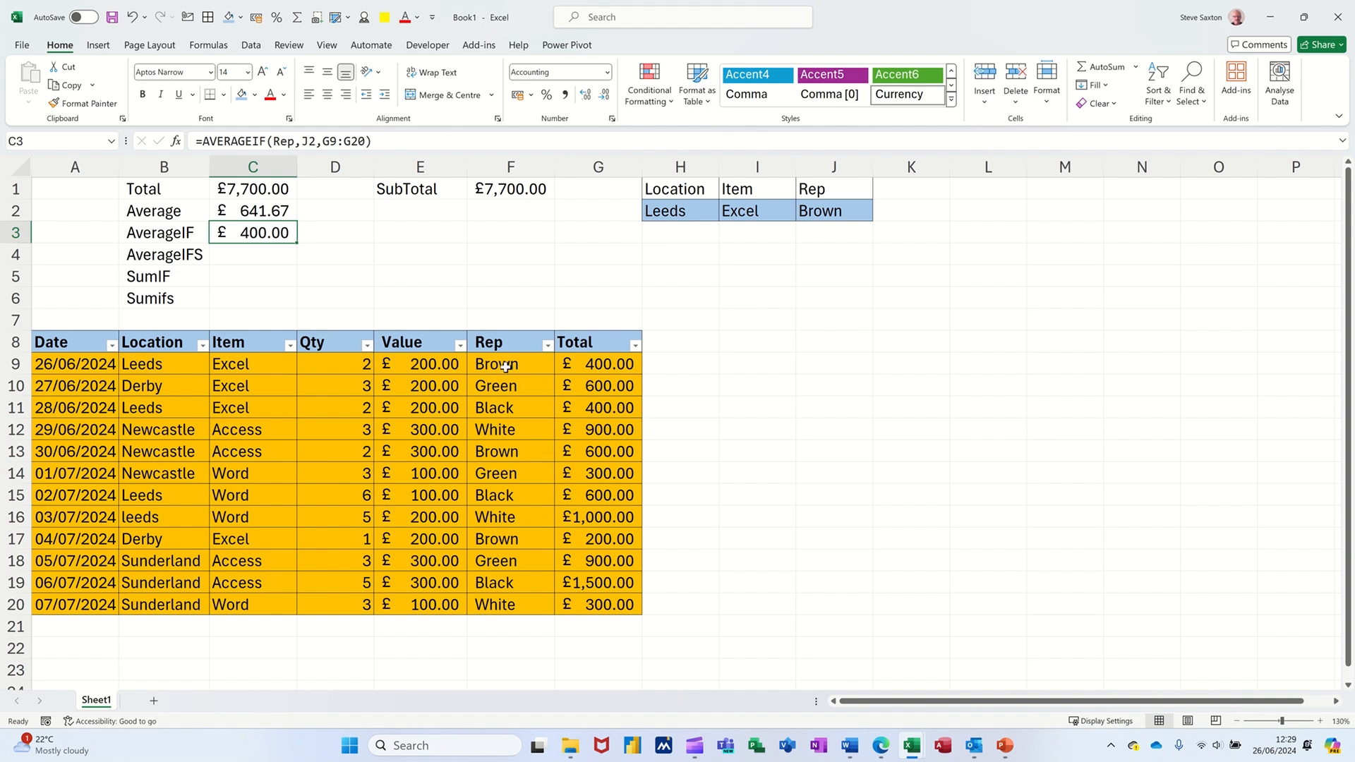
Select G9, G13 and G17 together to check the chosen rep's average against the AVERAGEIF result.
left_click(574, 365)
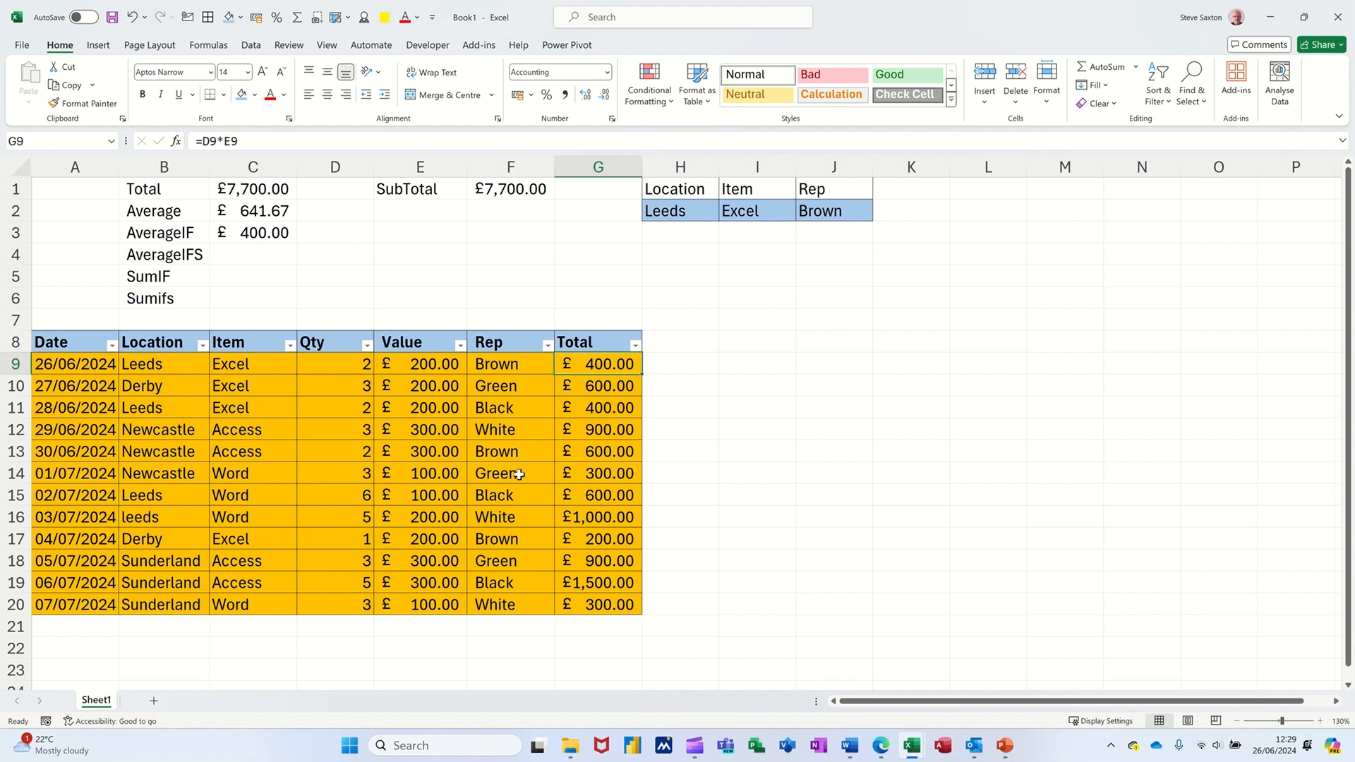
left_click(590, 454, "ctrl")
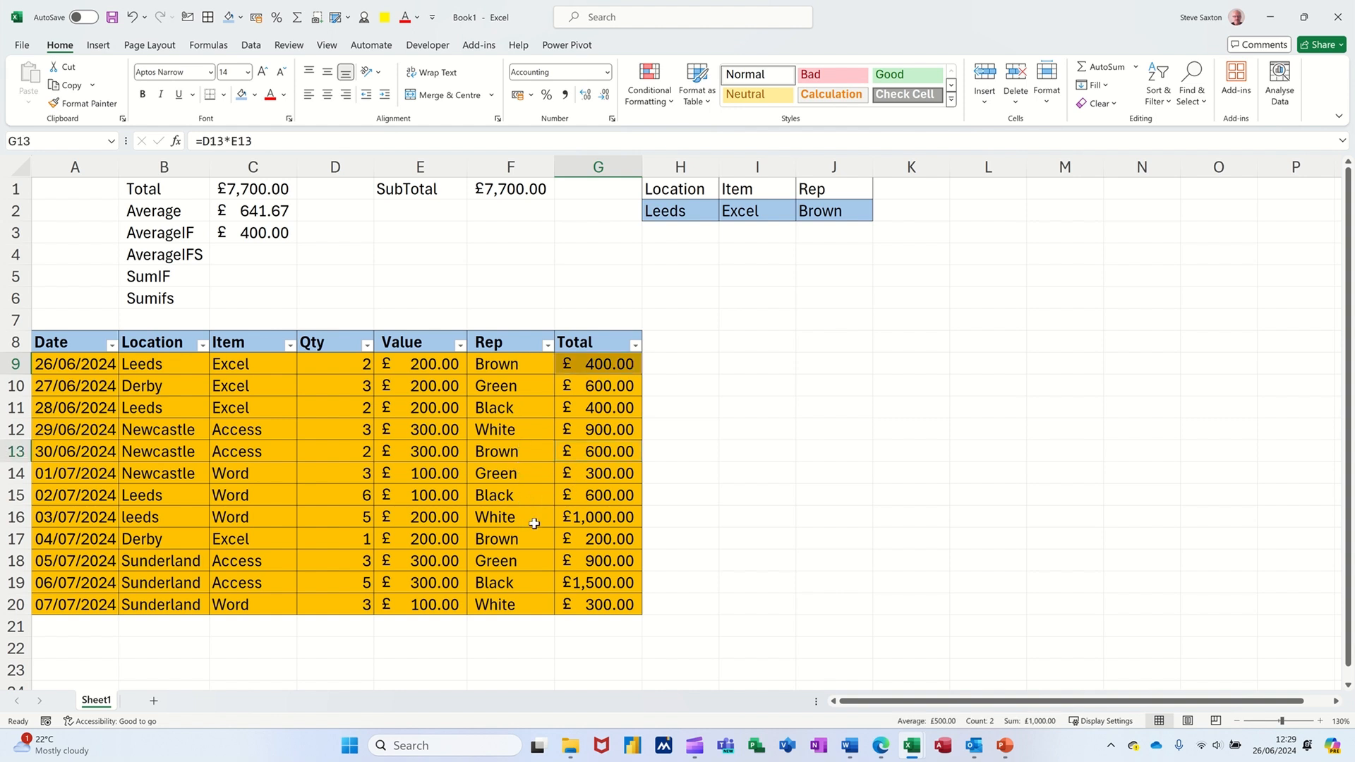
left_click(586, 542, "ctrl")
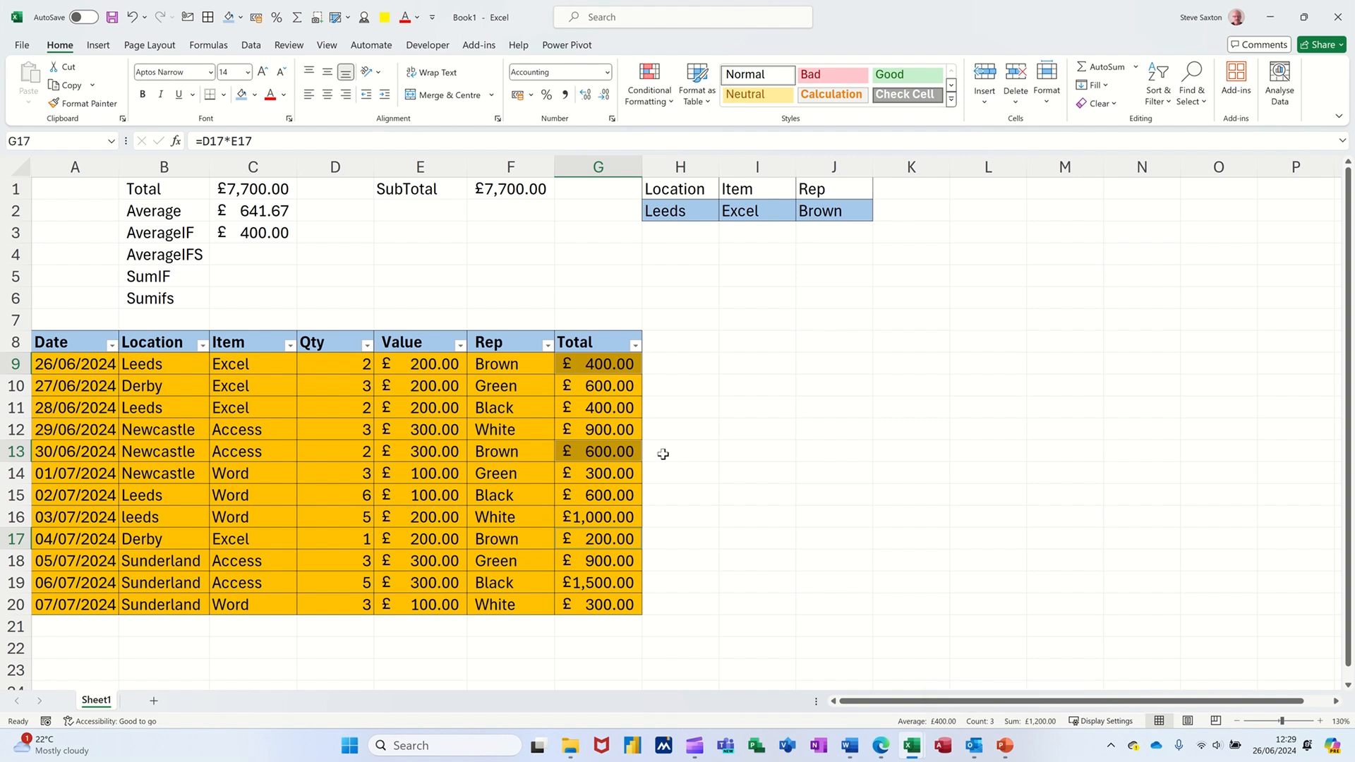
Switch the Rep criterion in J2 to the second rep in its drop-down list.
left_click(852, 212)
left_click(880, 218)
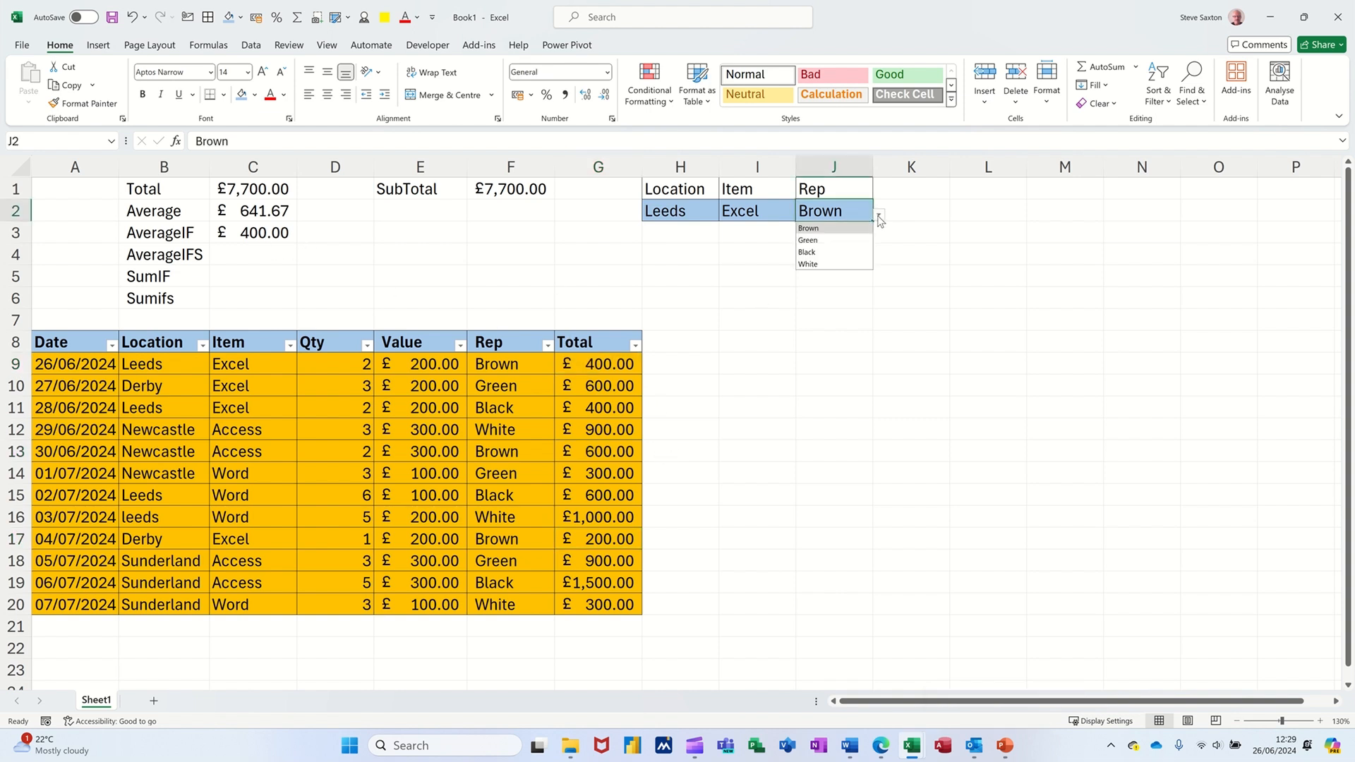
left_click(846, 240)
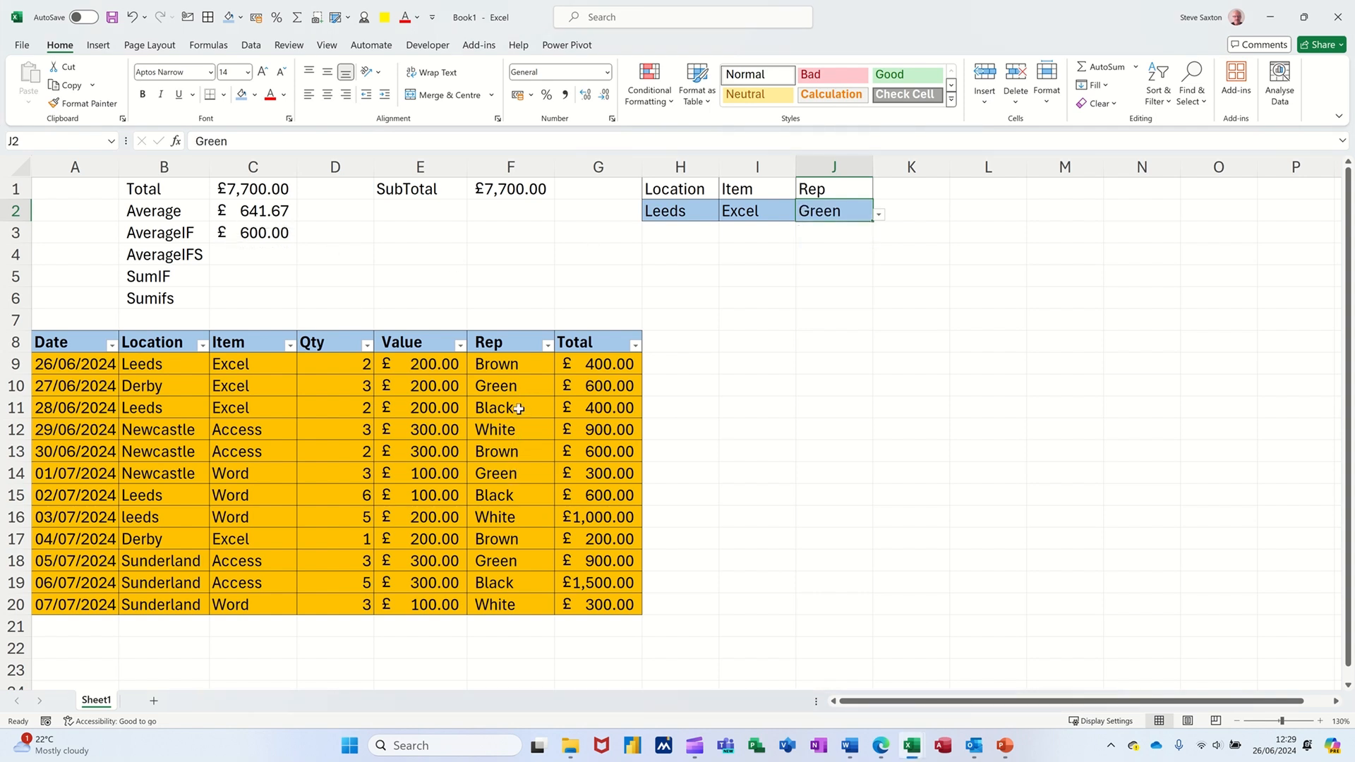
Enter =AVERAGEIFS(G9:G20,Rep,J2,Item,I2,Location,H2) in C4 to average the totals matching the chosen rep, item and location.
left_click(243, 258)
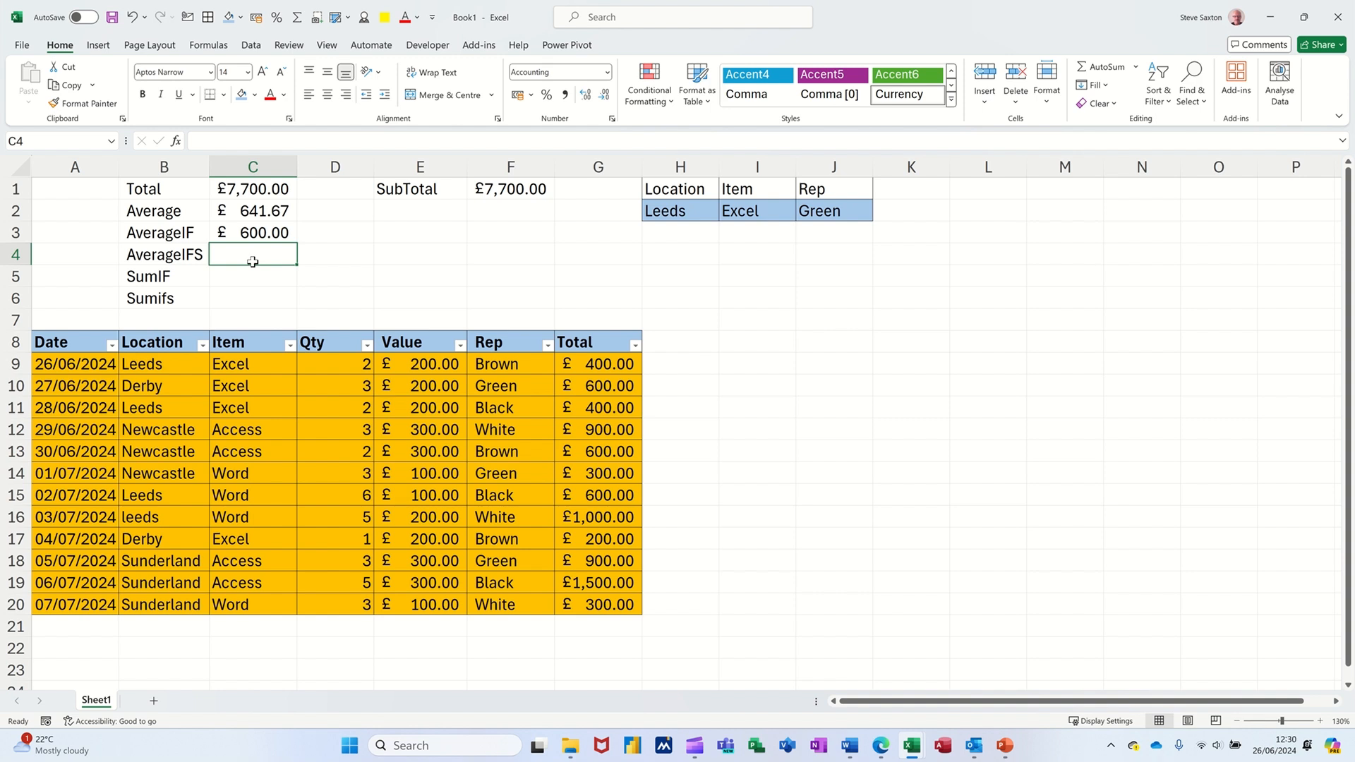
type("=AVERAGEIFS(")
left_click_drag(597, 366, 619, 599)
type(",")
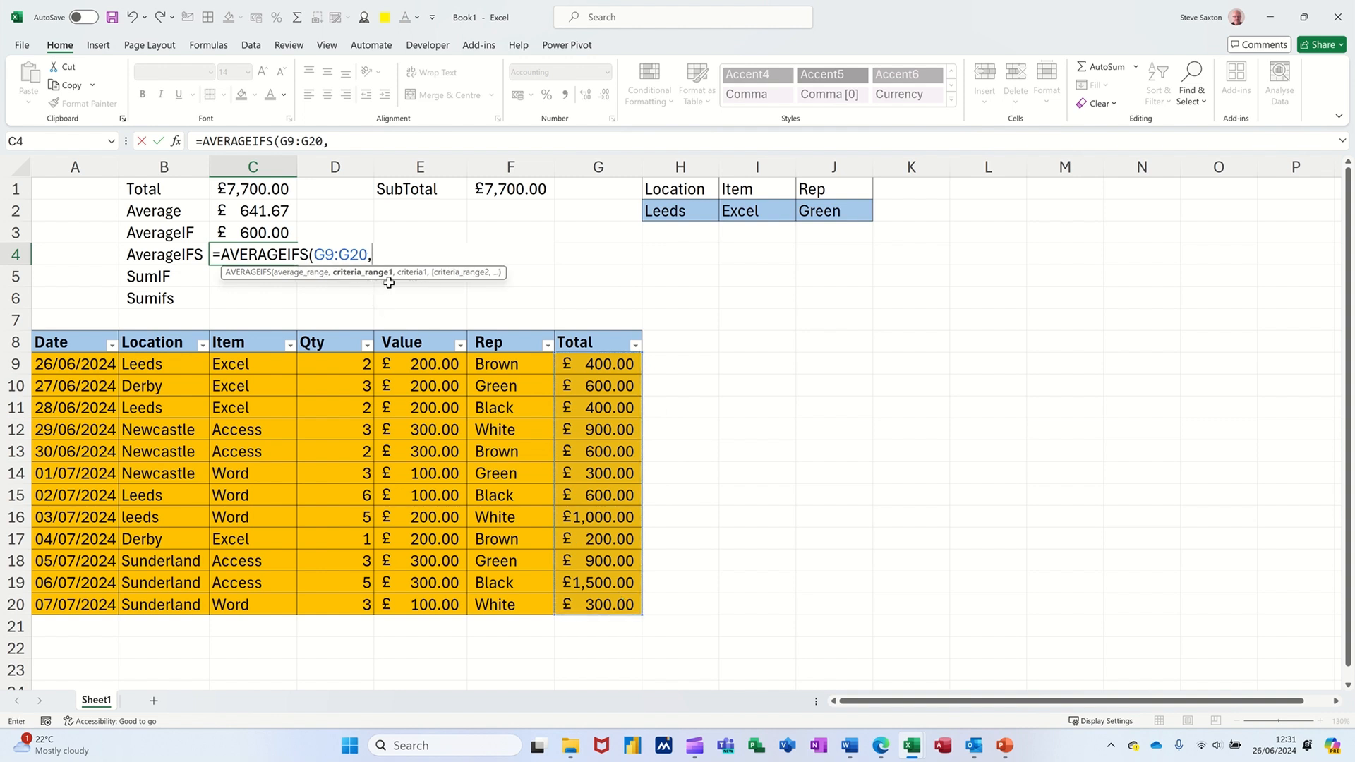
left_click_drag(498, 365, 523, 605)
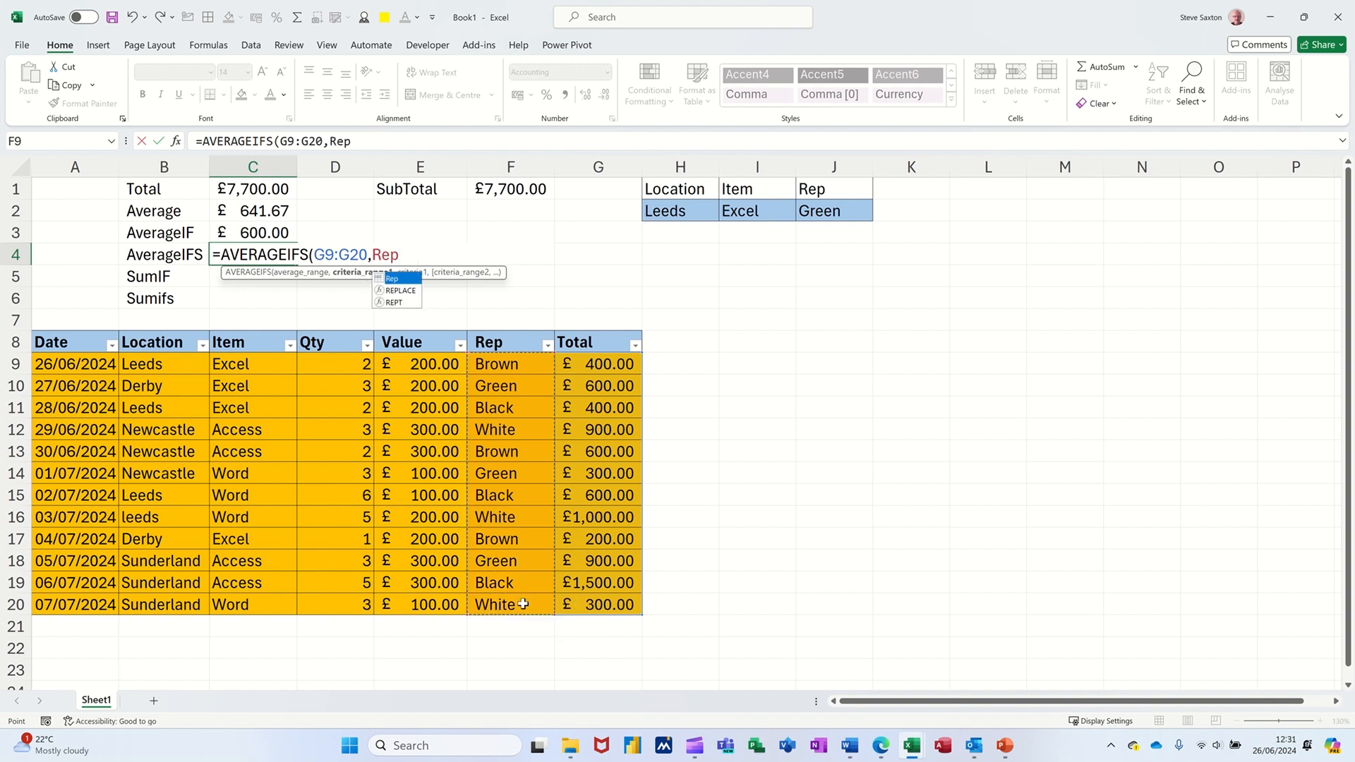
type(",")
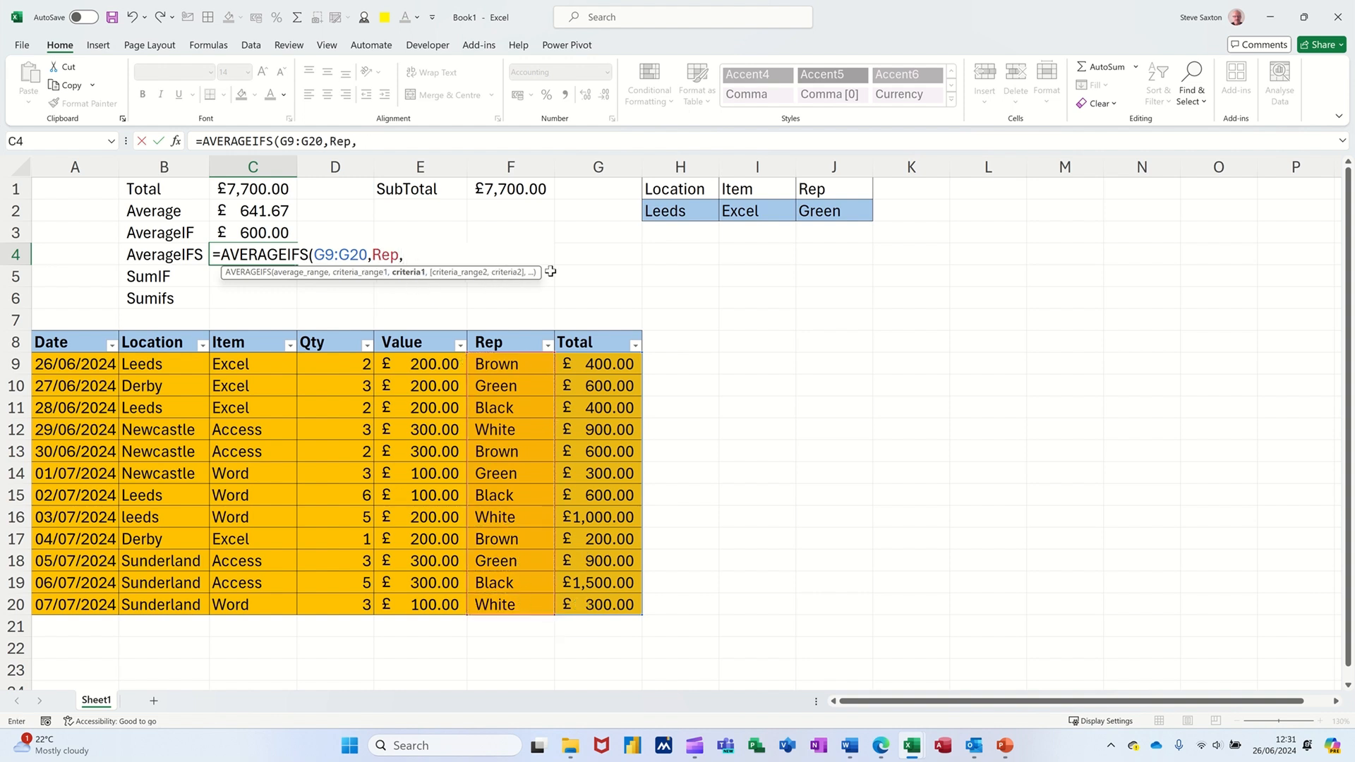
left_click(828, 213)
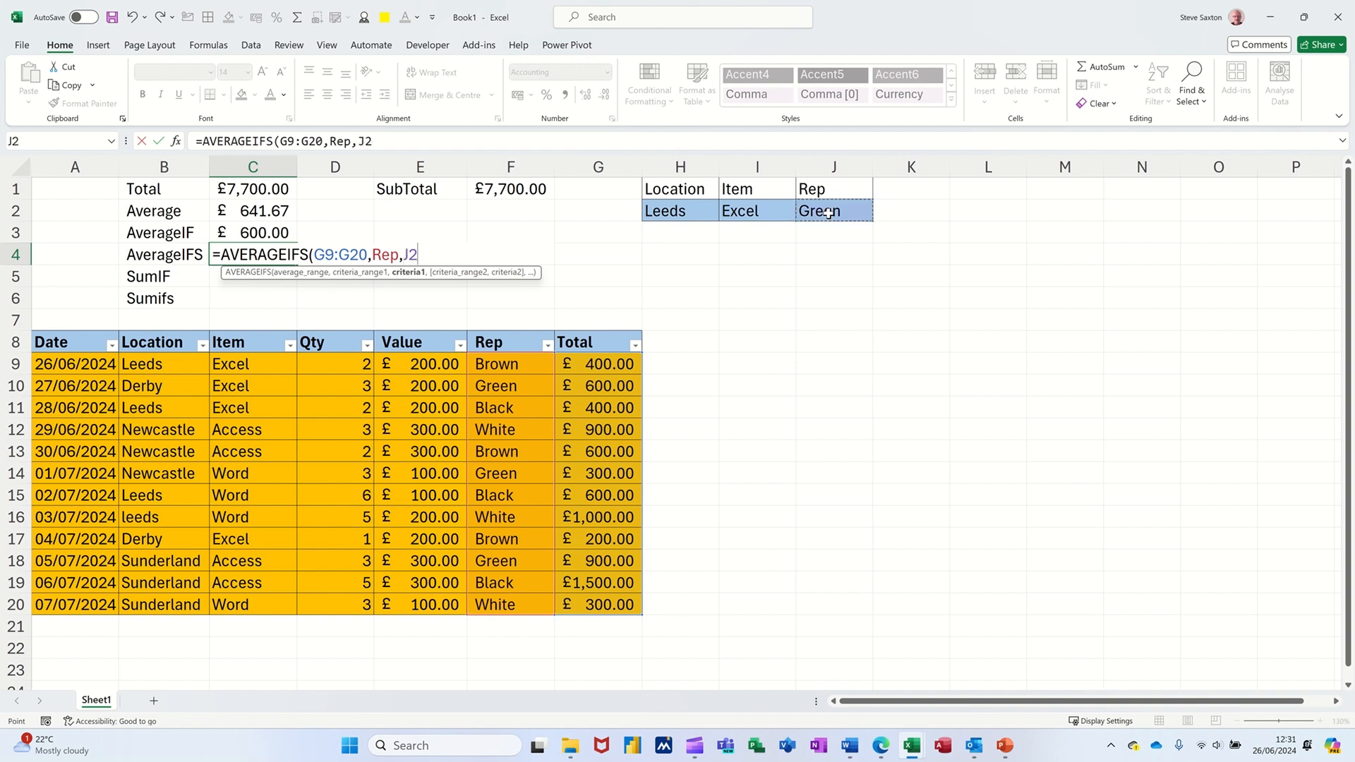
type(",")
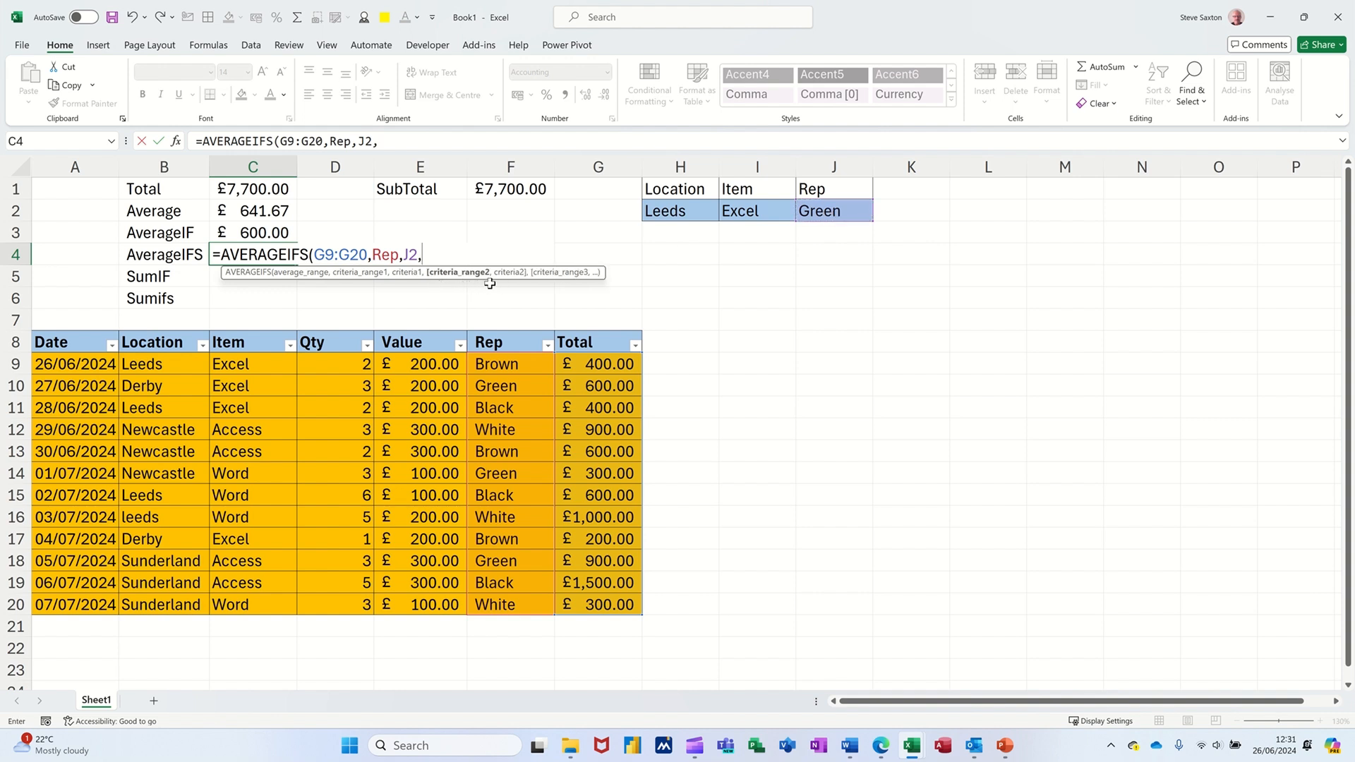
left_click_drag(251, 364, 254, 600)
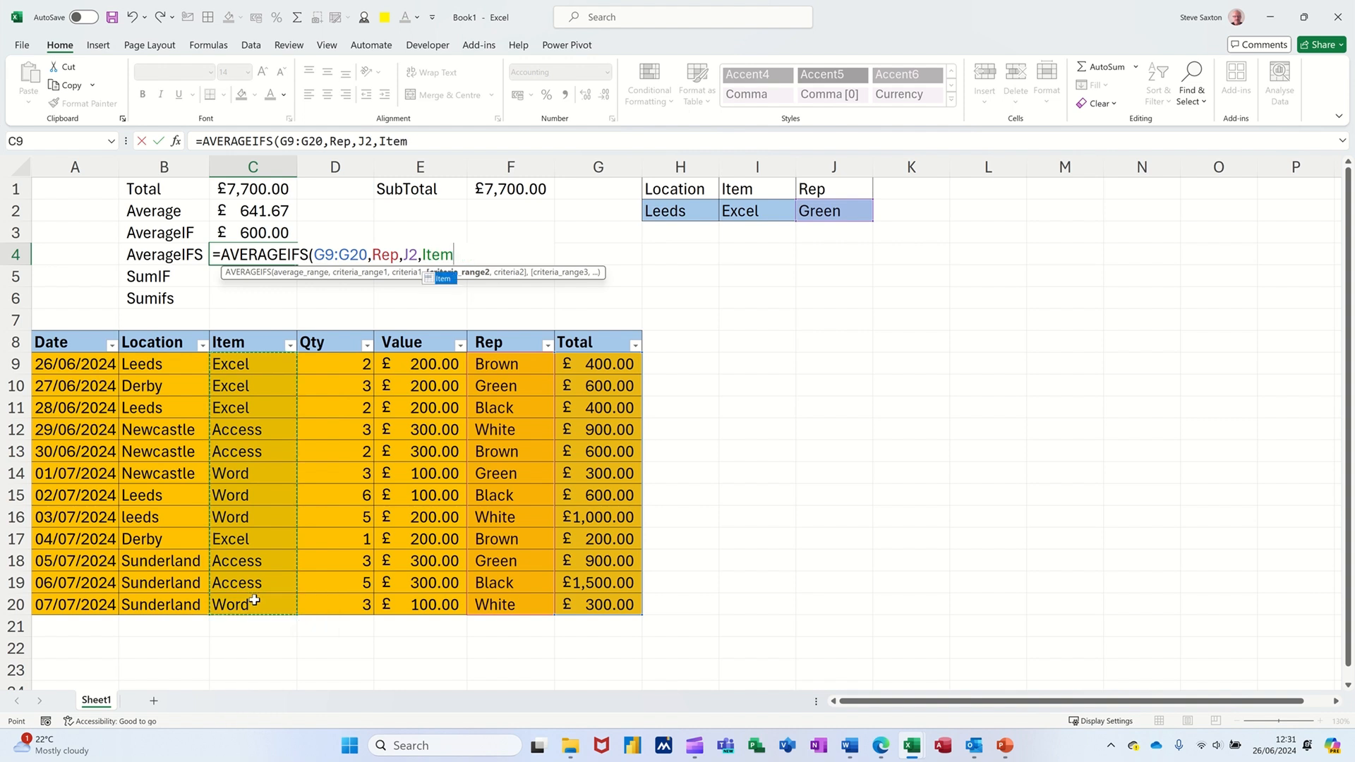
type(",")
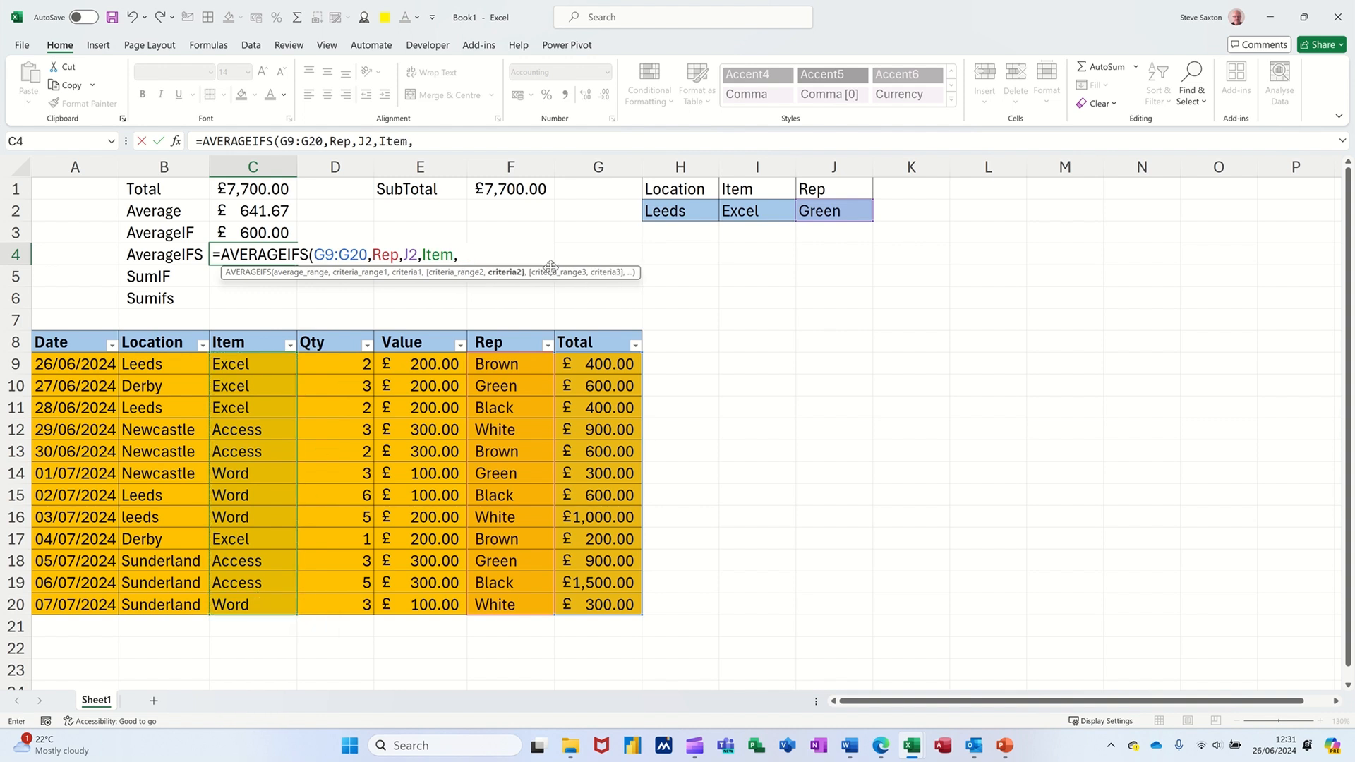
left_click(751, 213)
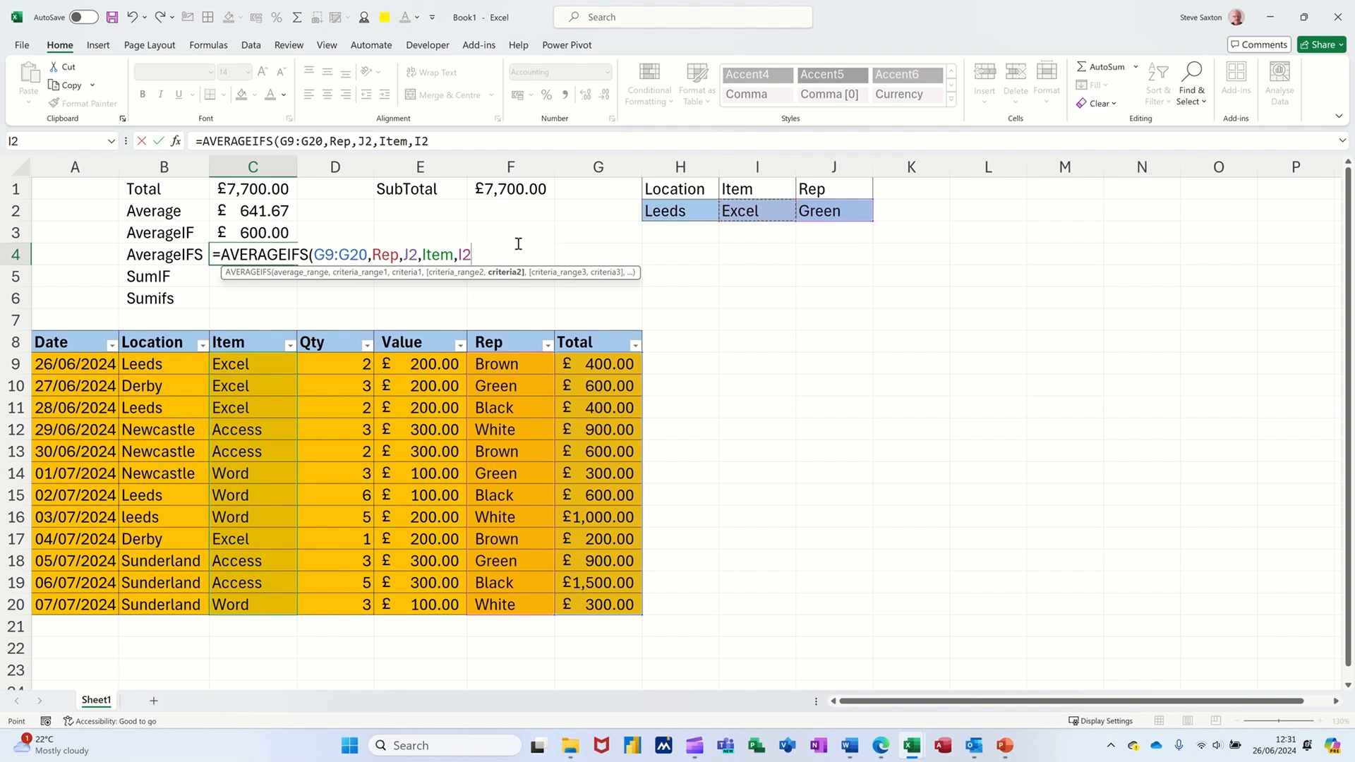
type(",")
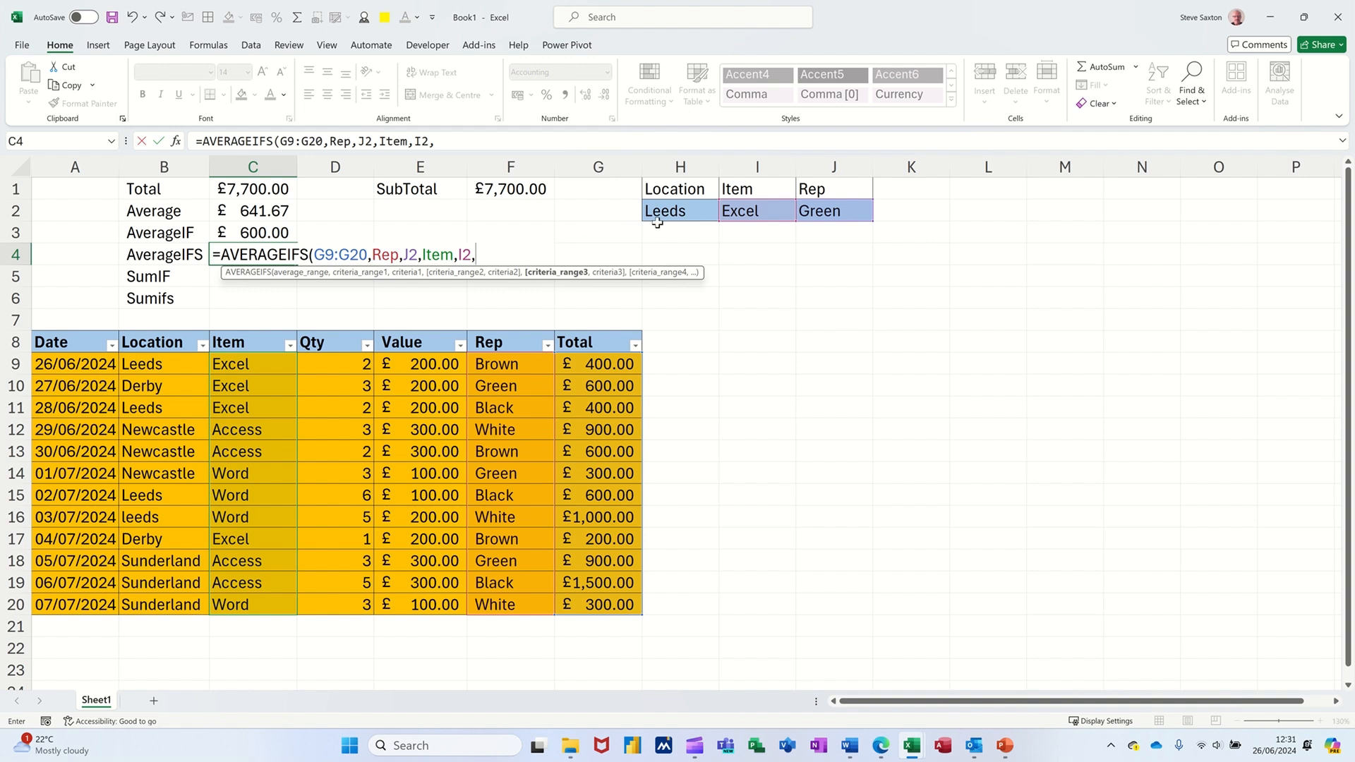
left_click_drag(146, 365, 180, 606)
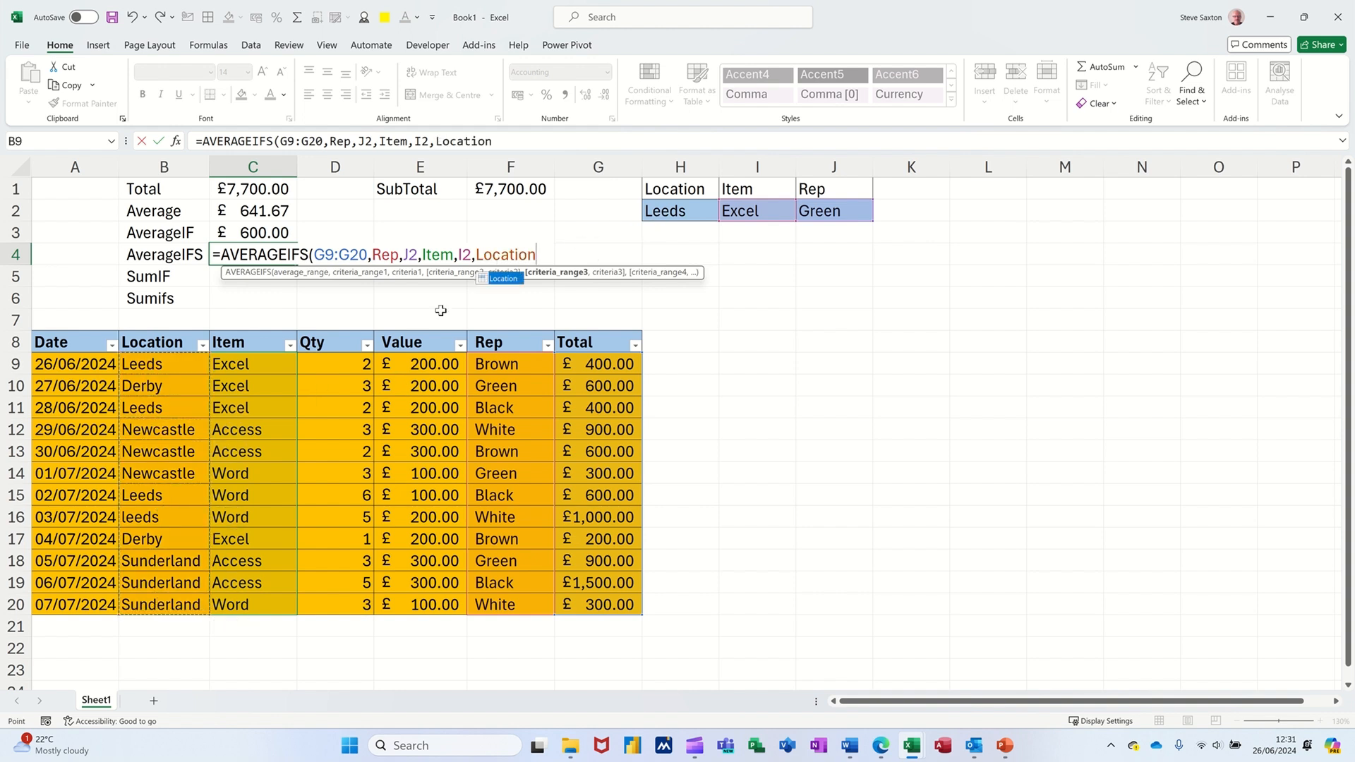
type(",")
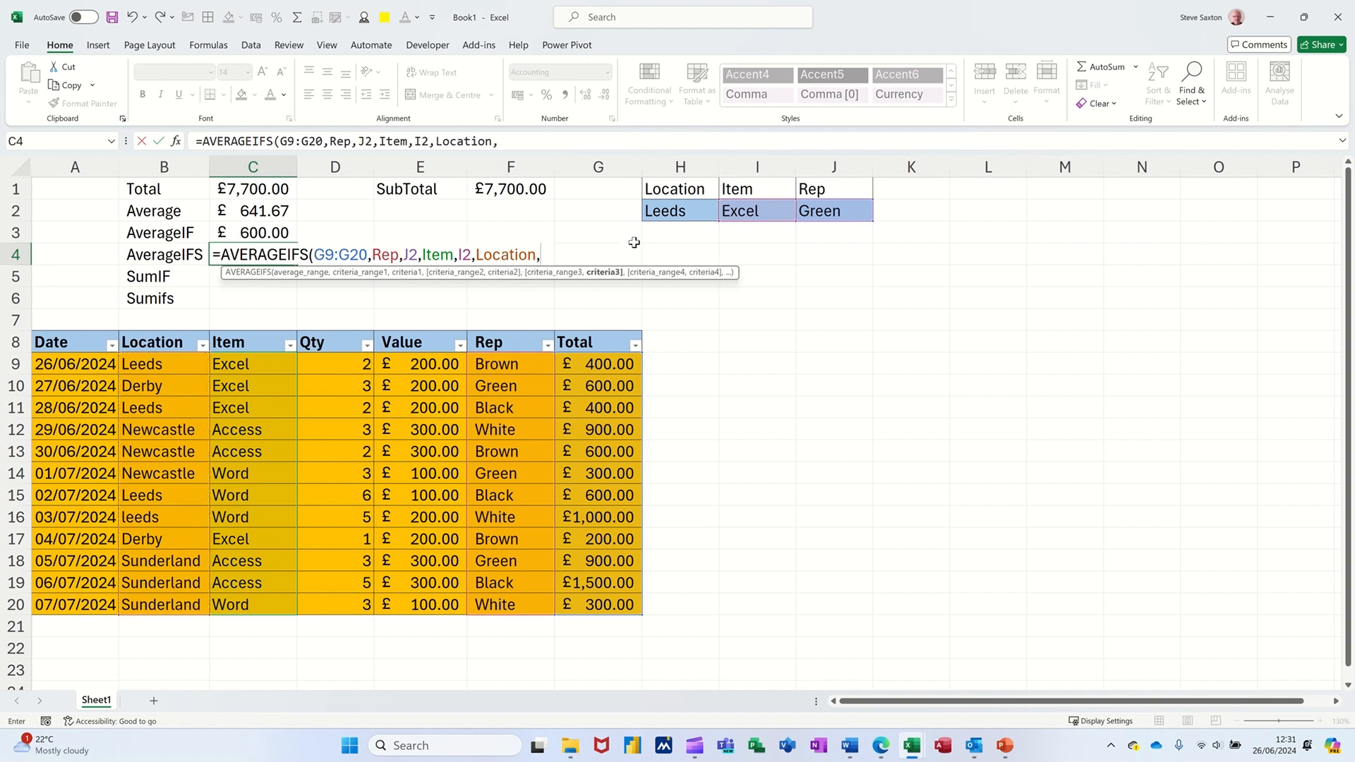
left_click(674, 213)
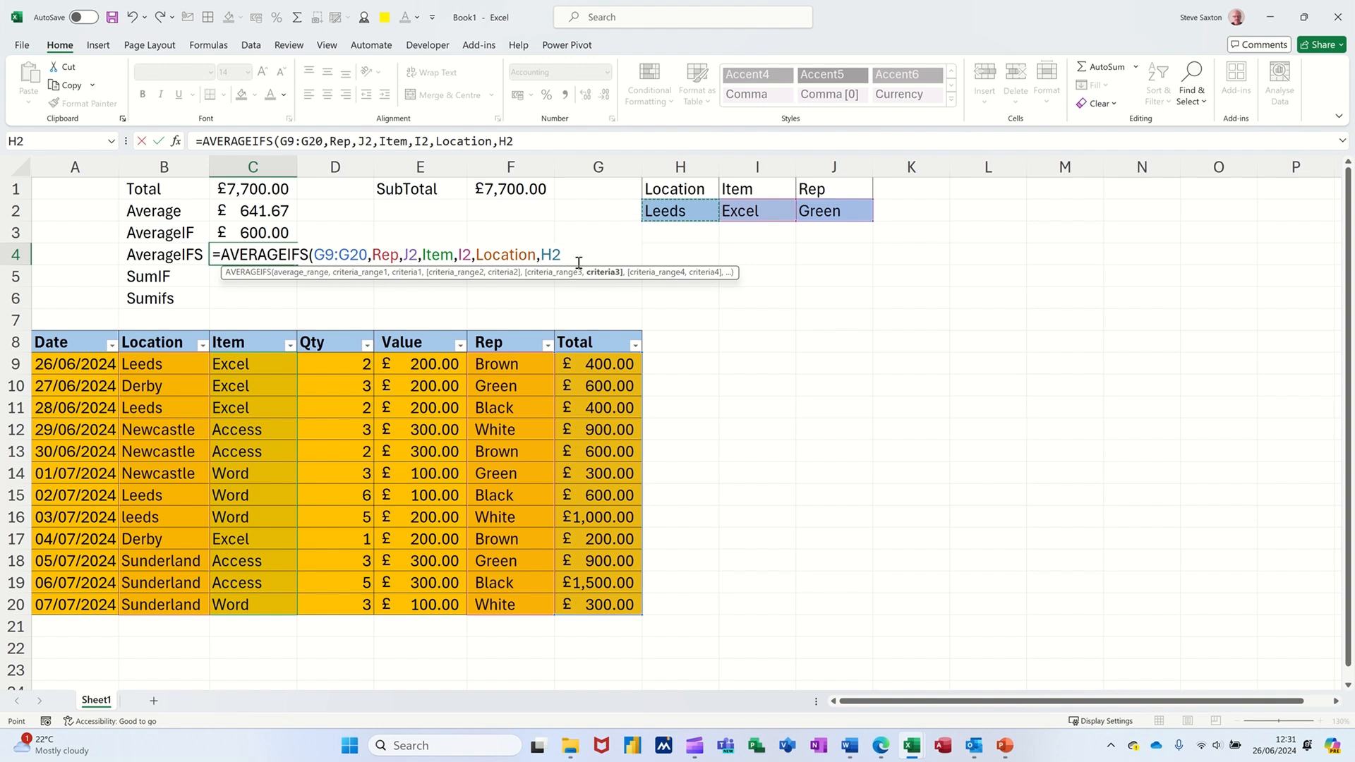
left_click(159, 141)
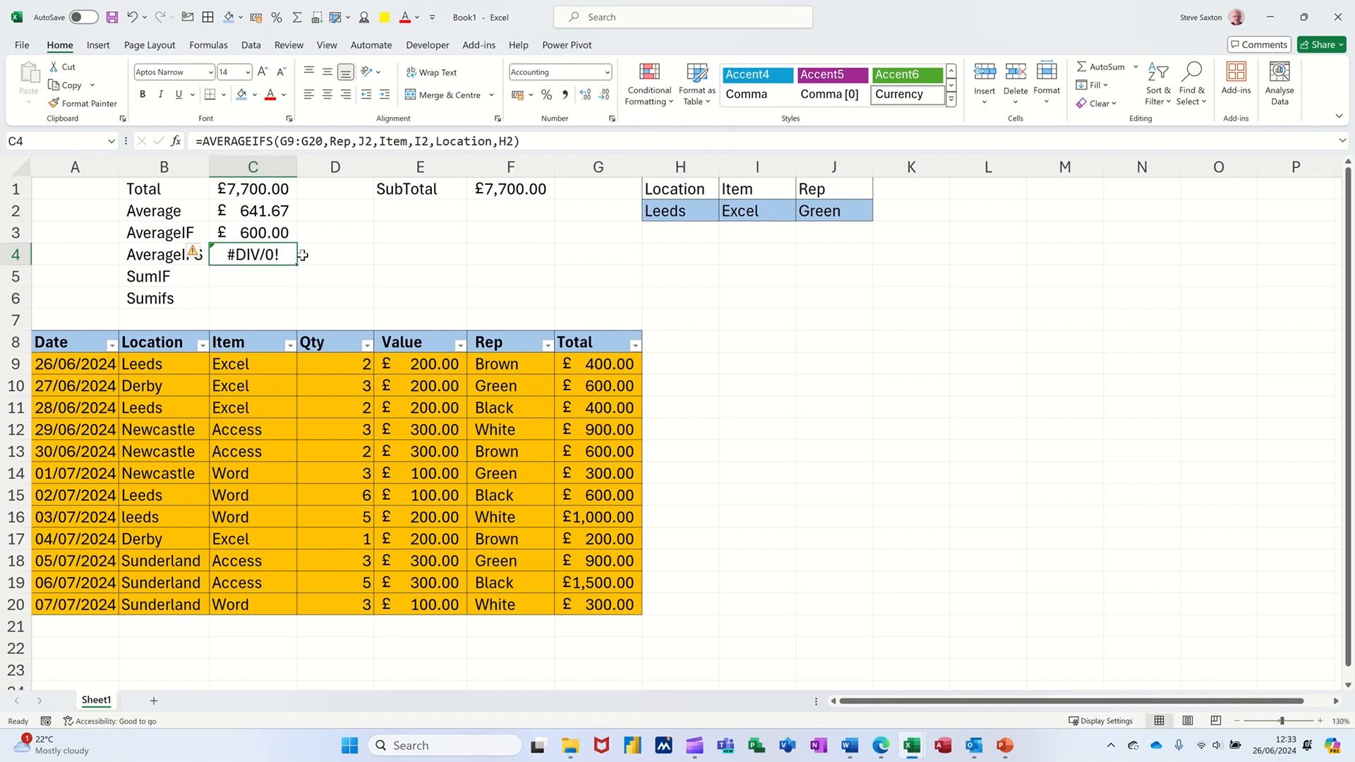
Test the AVERAGEIFS formula by switching the Location criterion in H2 to Derby and back to Leeds.
left_click(699, 212)
left_click(724, 215)
left_click(687, 238)
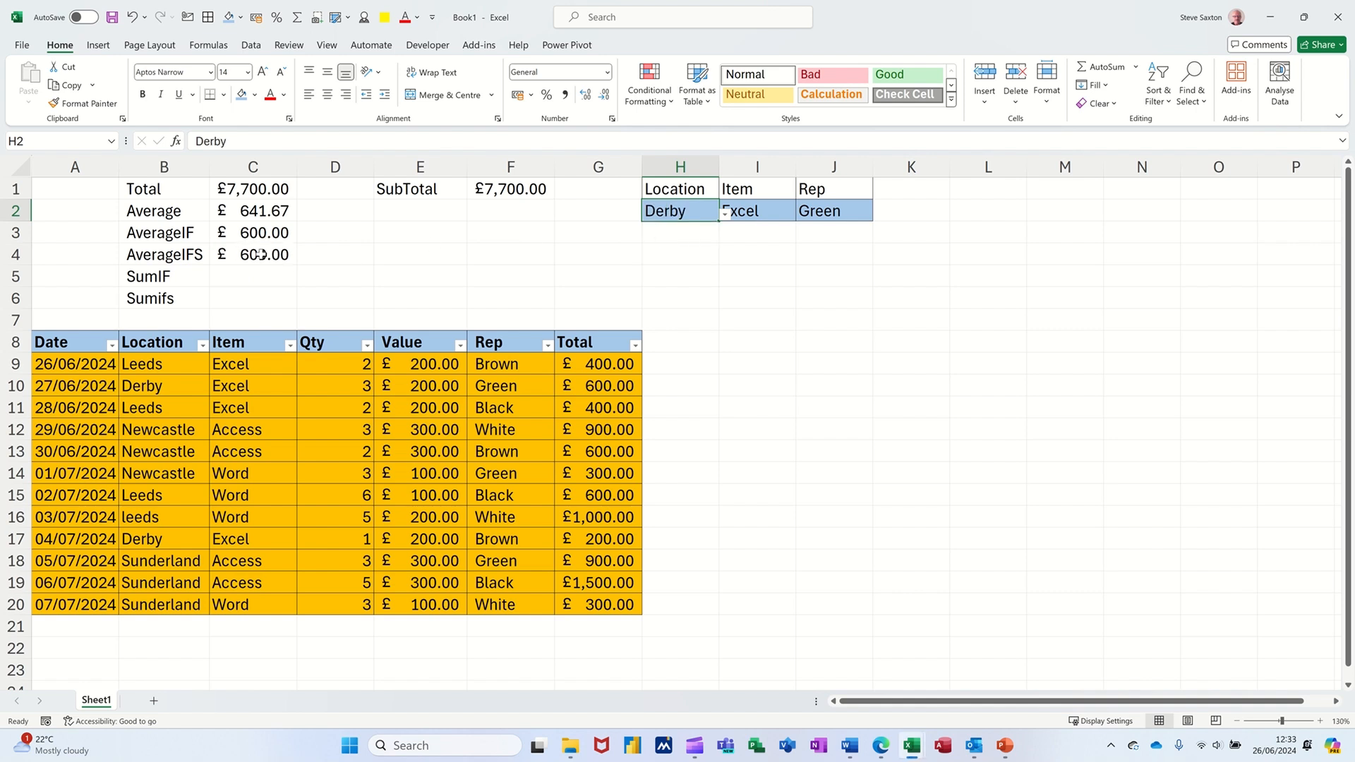
left_click(725, 215)
left_click(683, 228)
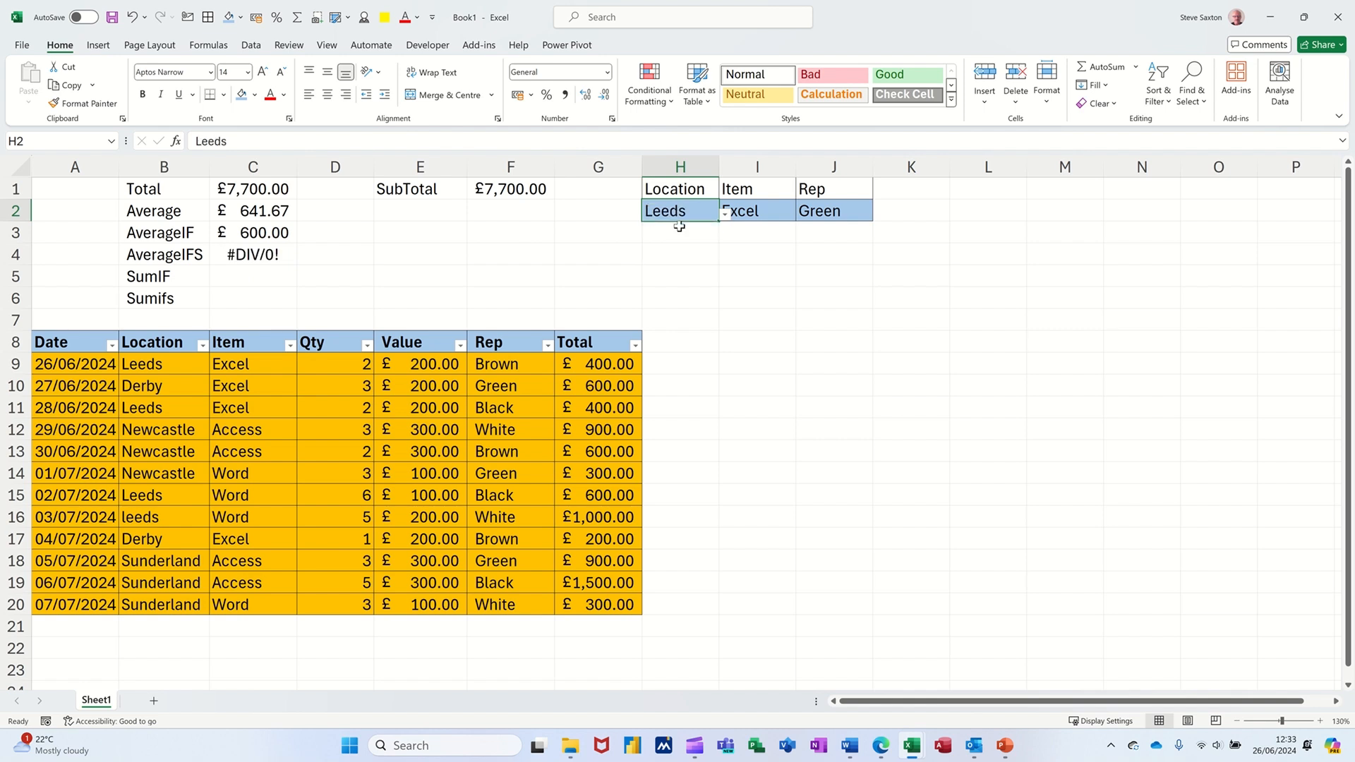
Wrap the AVERAGEIFS formula in C4 in IFERROR with "No Data" as the value returned on an error.
left_click(258, 256)
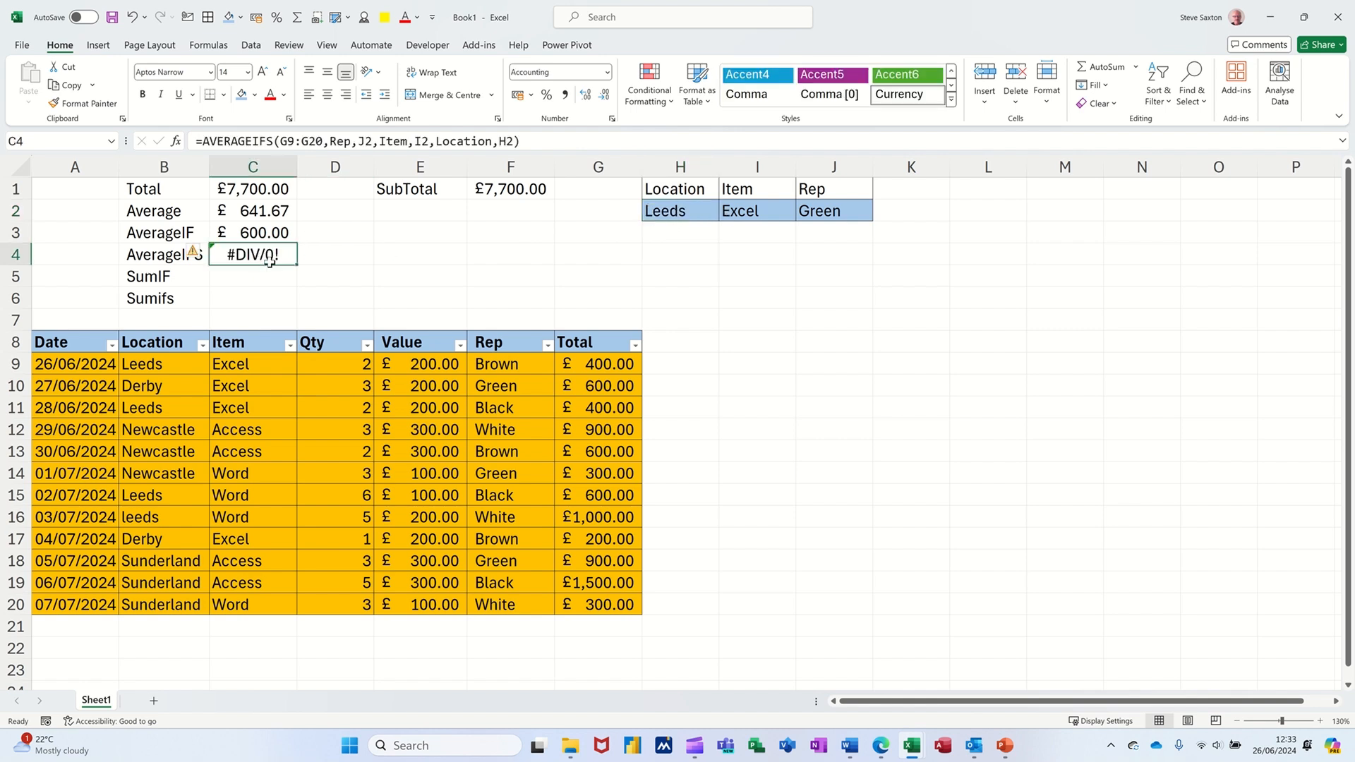
left_click(203, 141)
type("iferror")
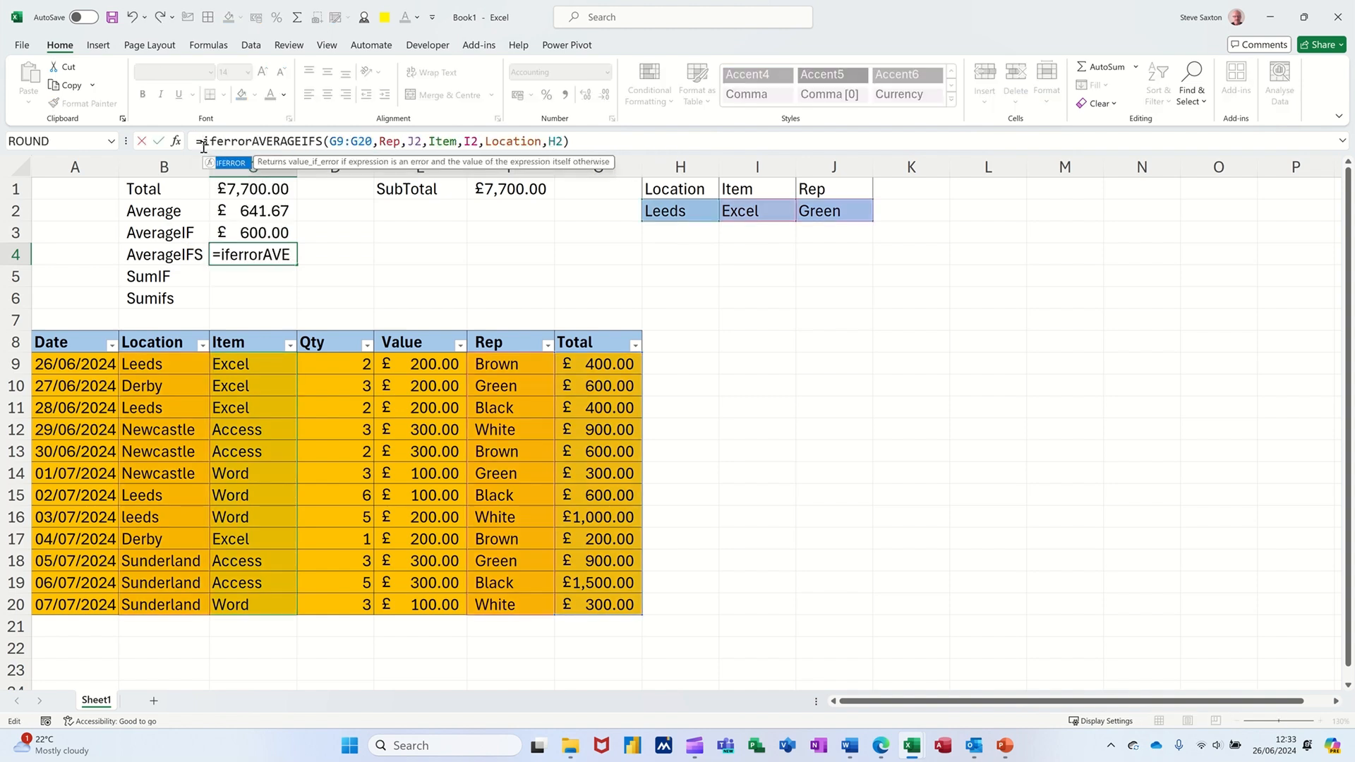
key("Tab")
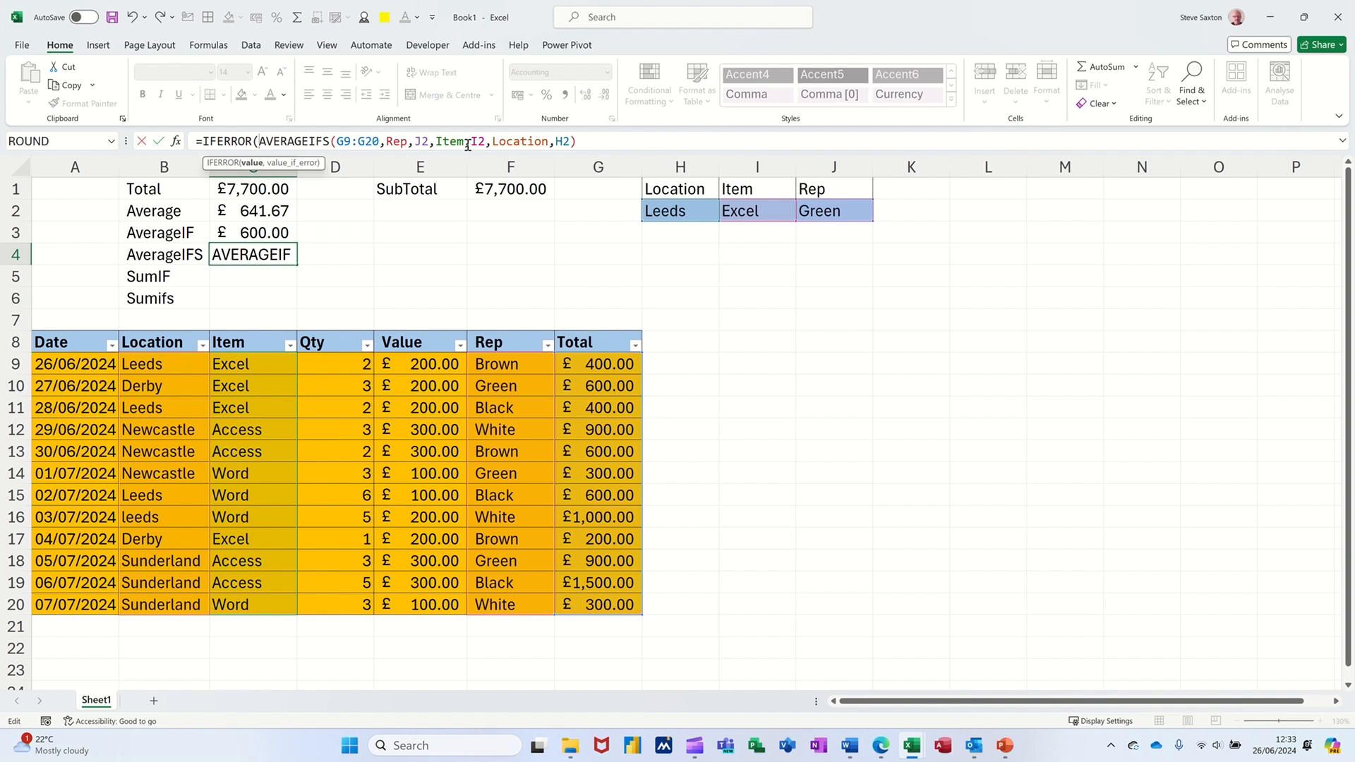
left_click(595, 139)
type(",\"No")
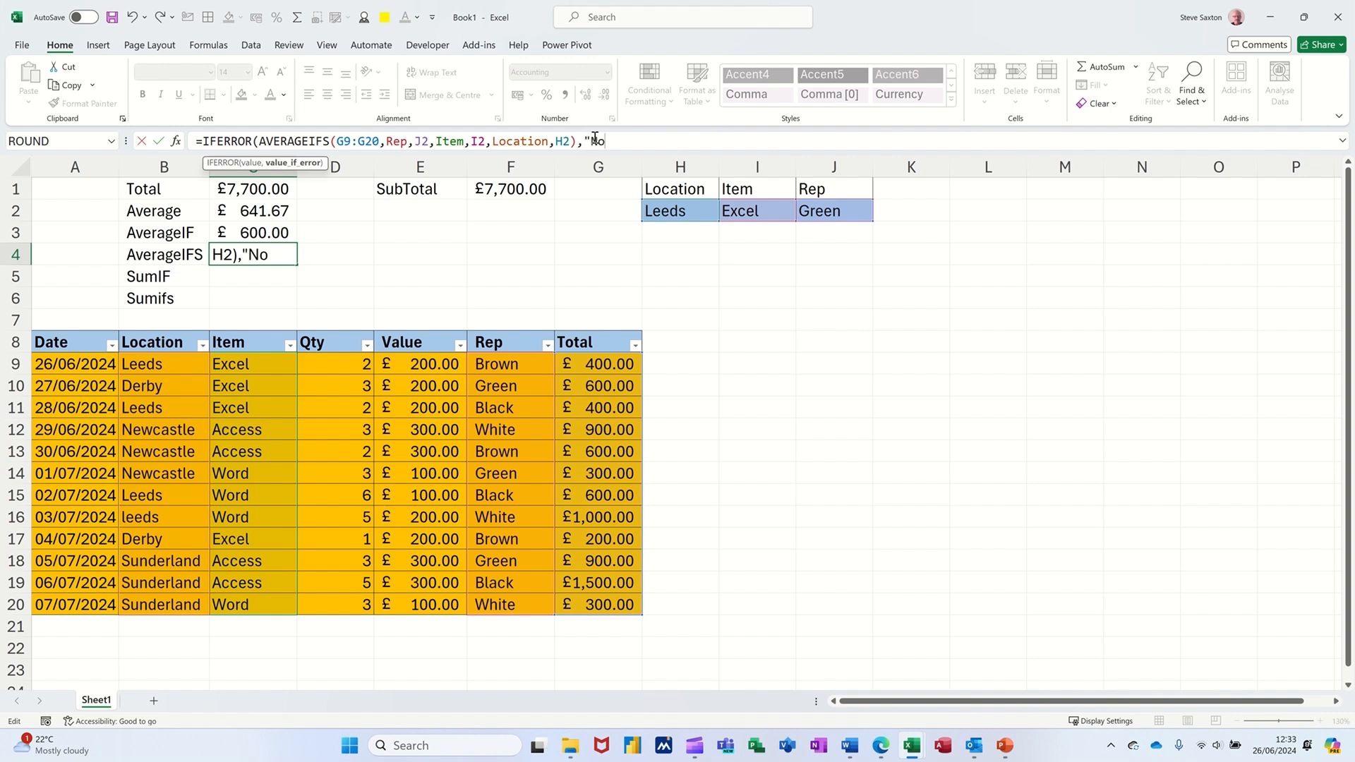
type(" Data\")")
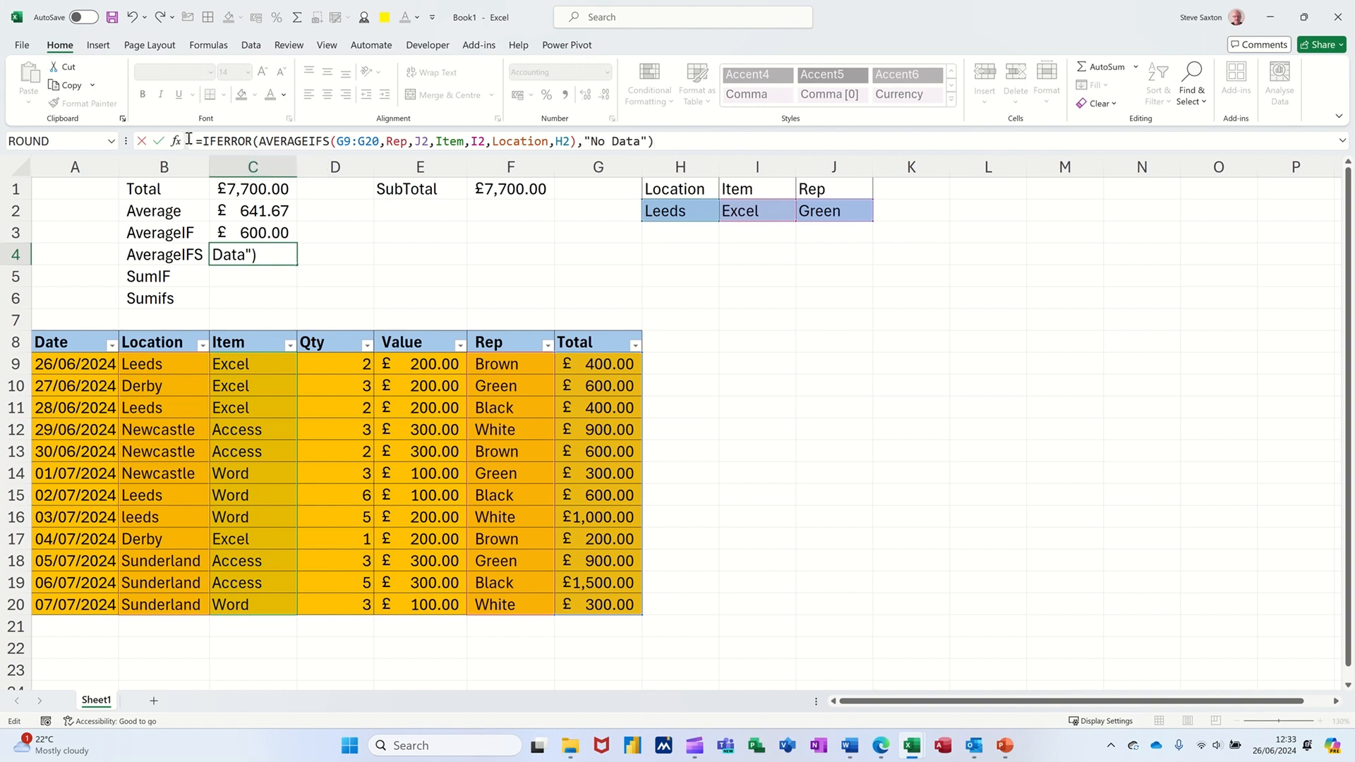
left_click(160, 142)
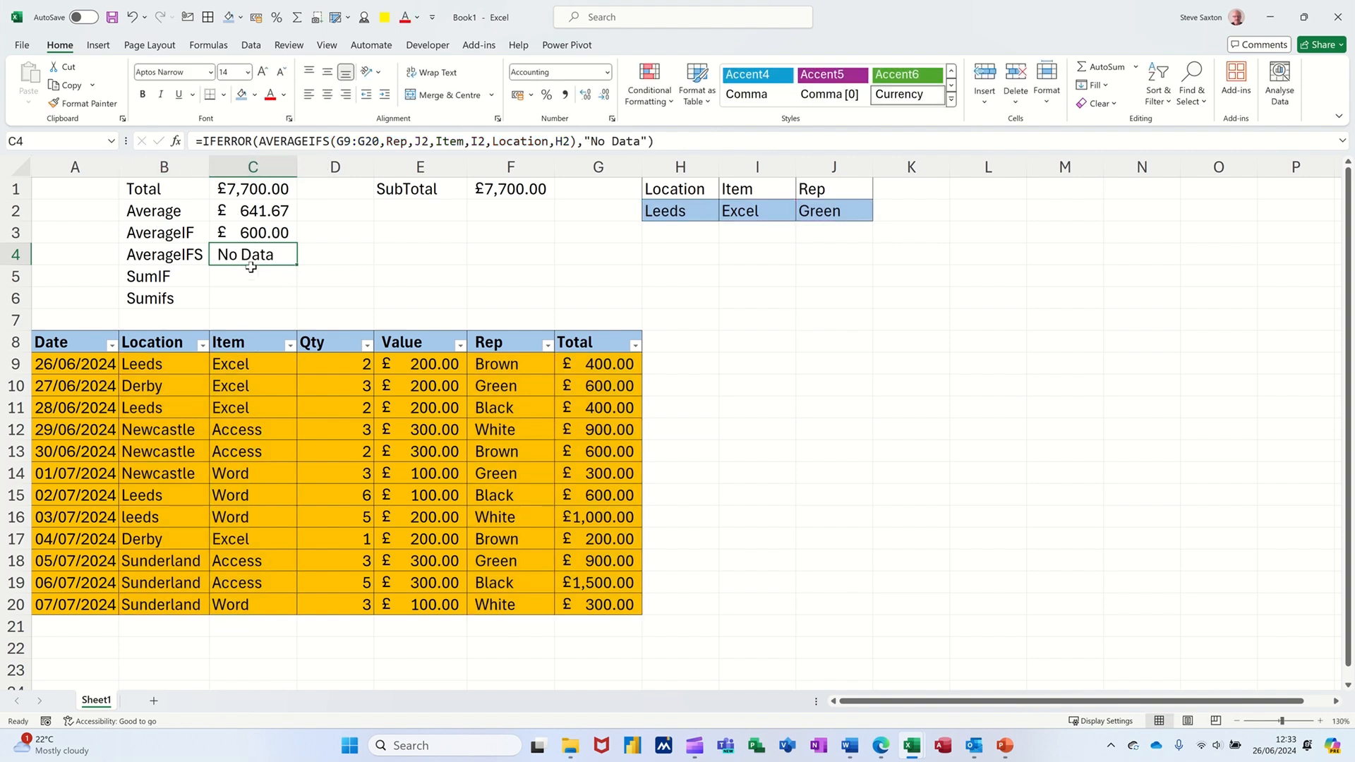
Try Newcastle as the Location criterion in H2, and set it to Derby to check the IFERROR formula.
left_click(689, 219)
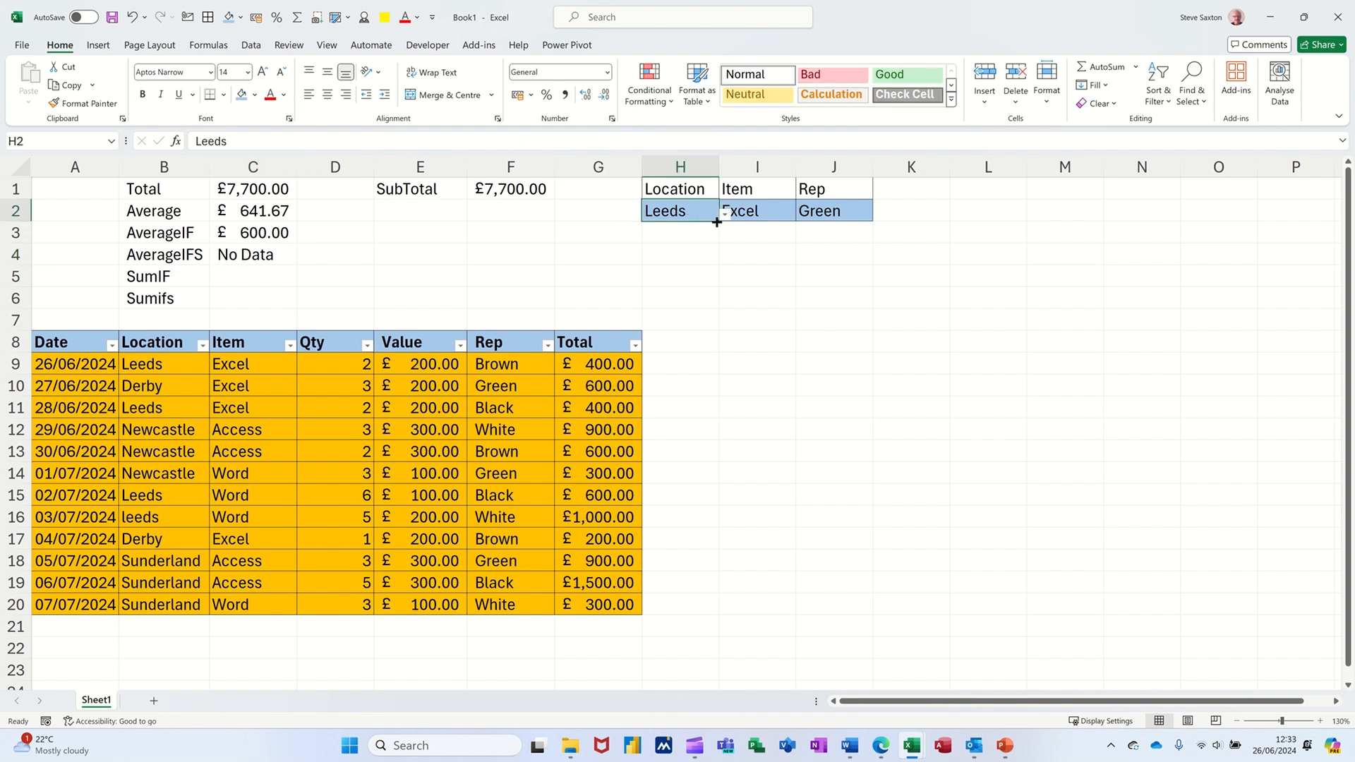
left_click(724, 216)
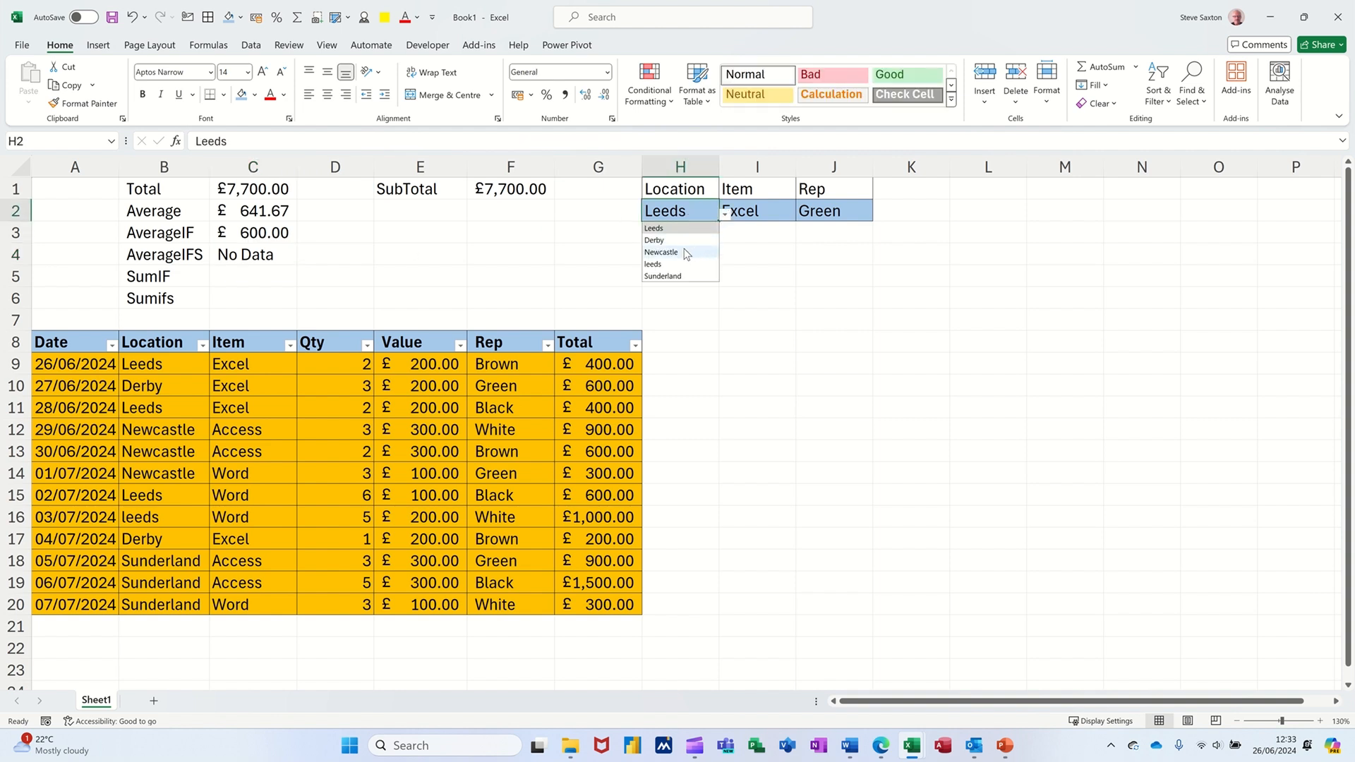
left_click(684, 249)
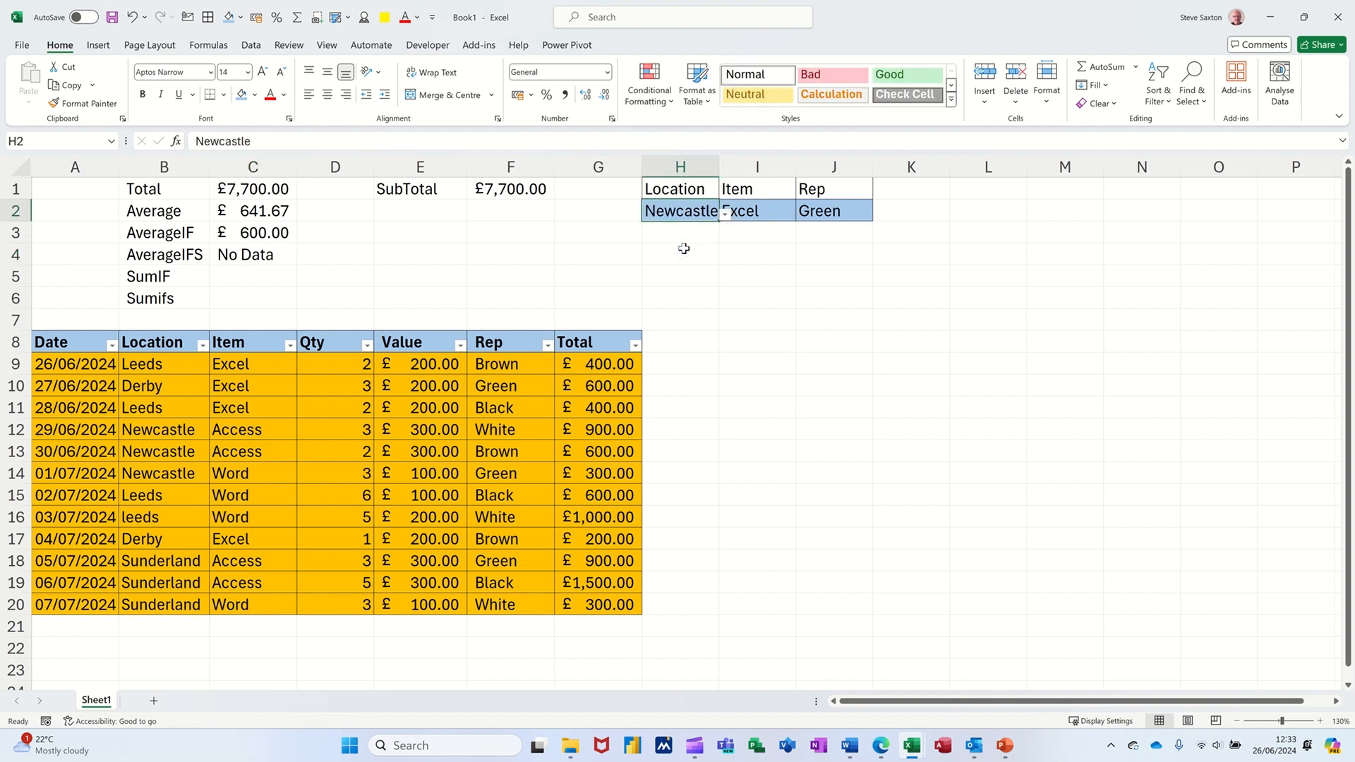
left_click(724, 215)
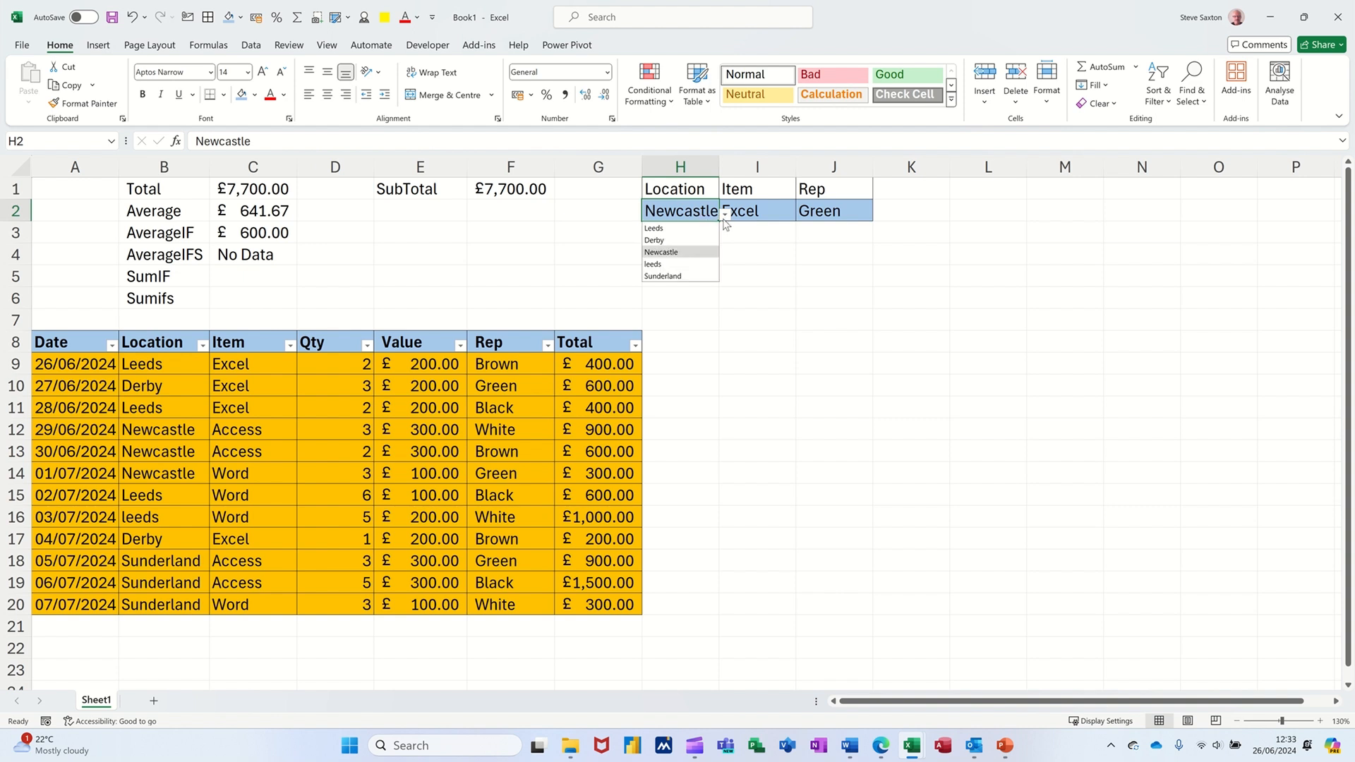
left_click(684, 242)
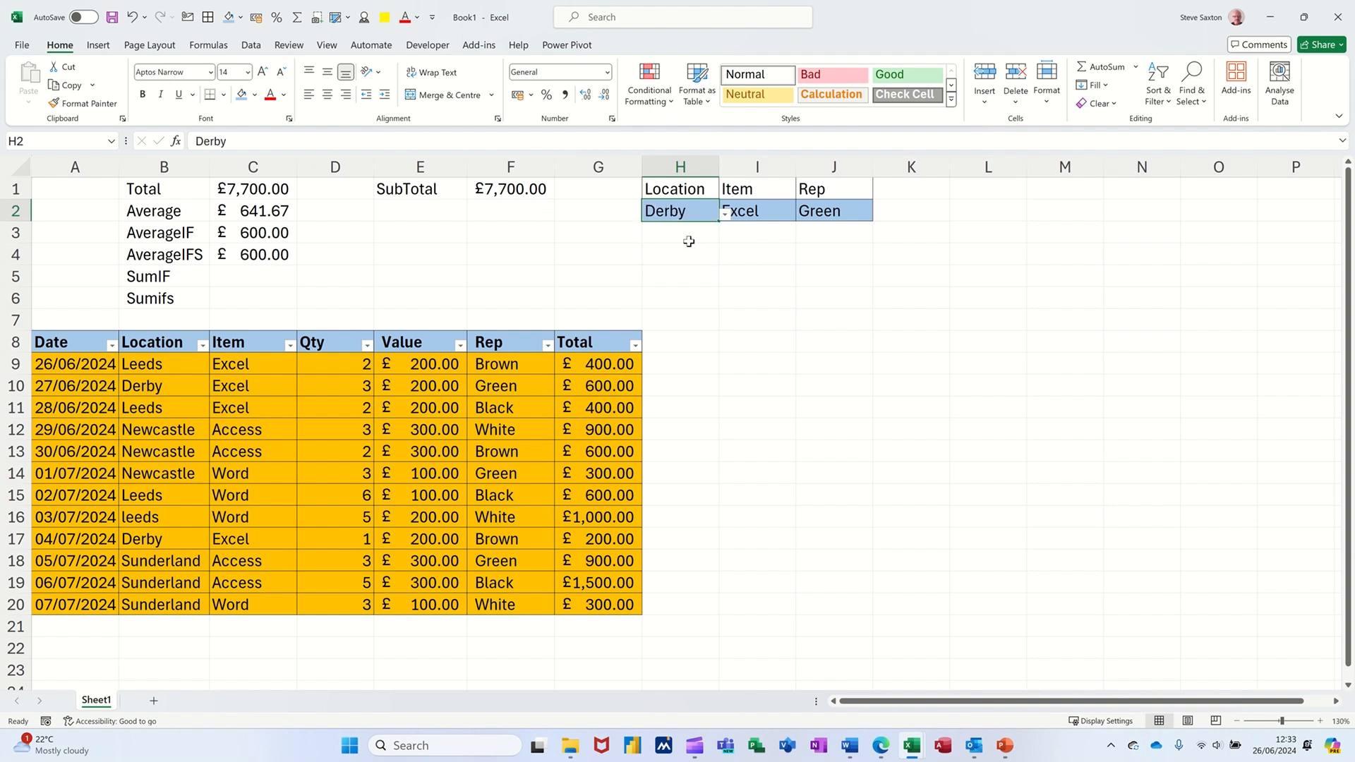
Enter =SUMIF(Item,I2,G9:G20) in C5 to sum the totals of the item chosen in I2.
left_click(244, 277)
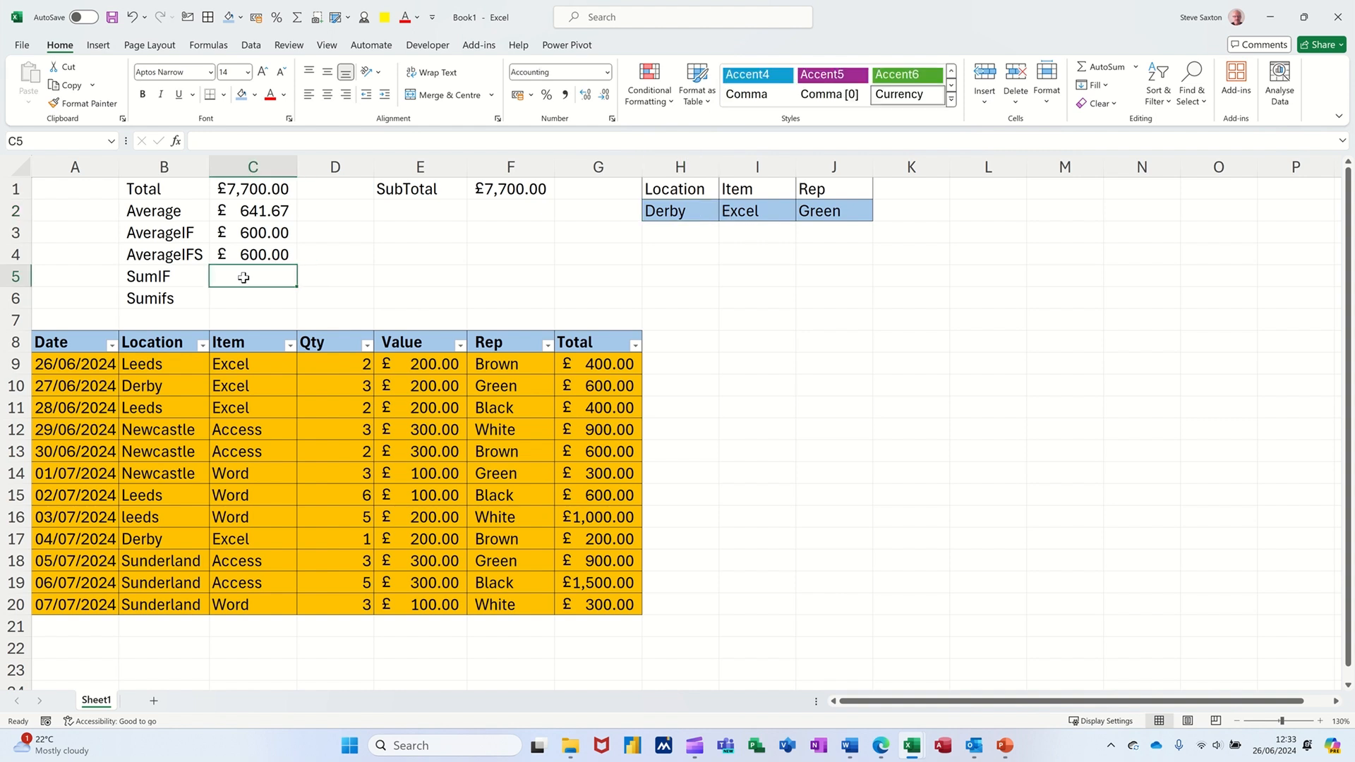
type("=sumif")
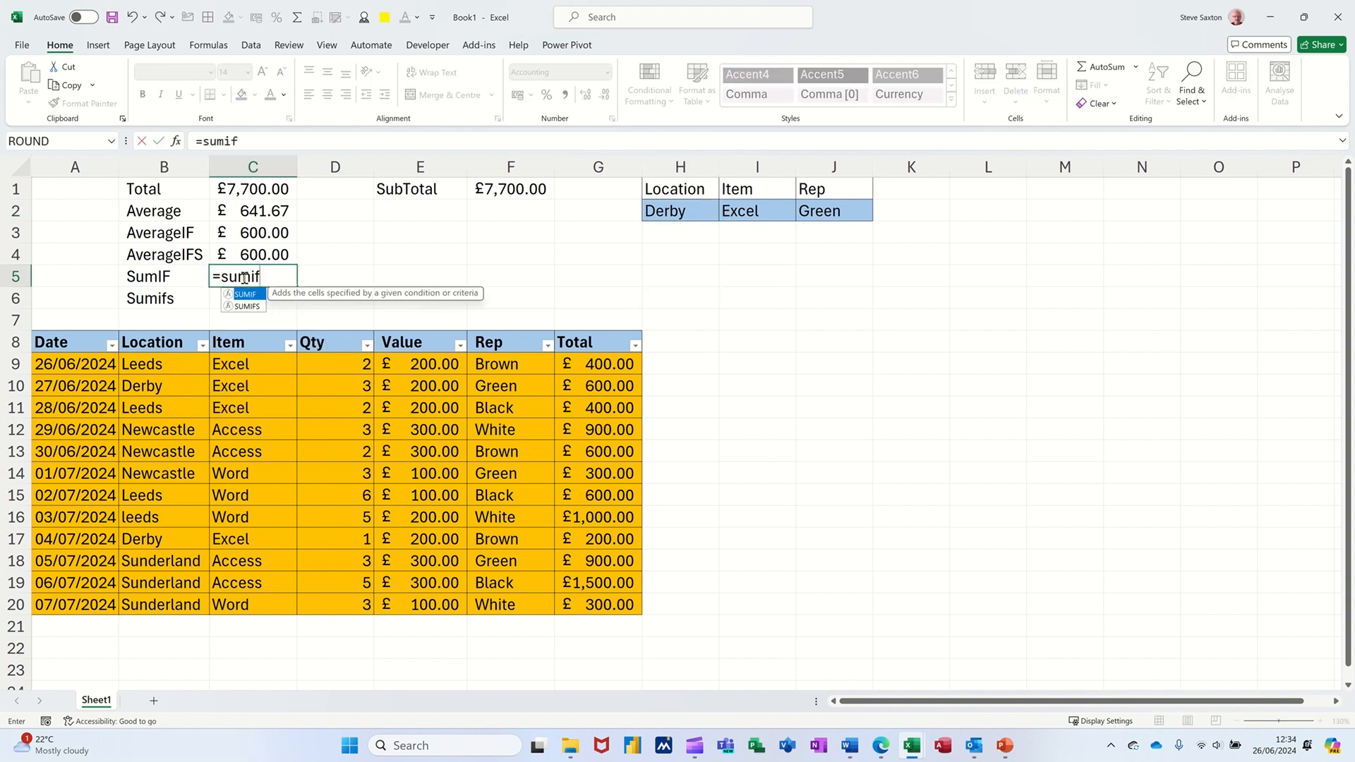
key("Tab")
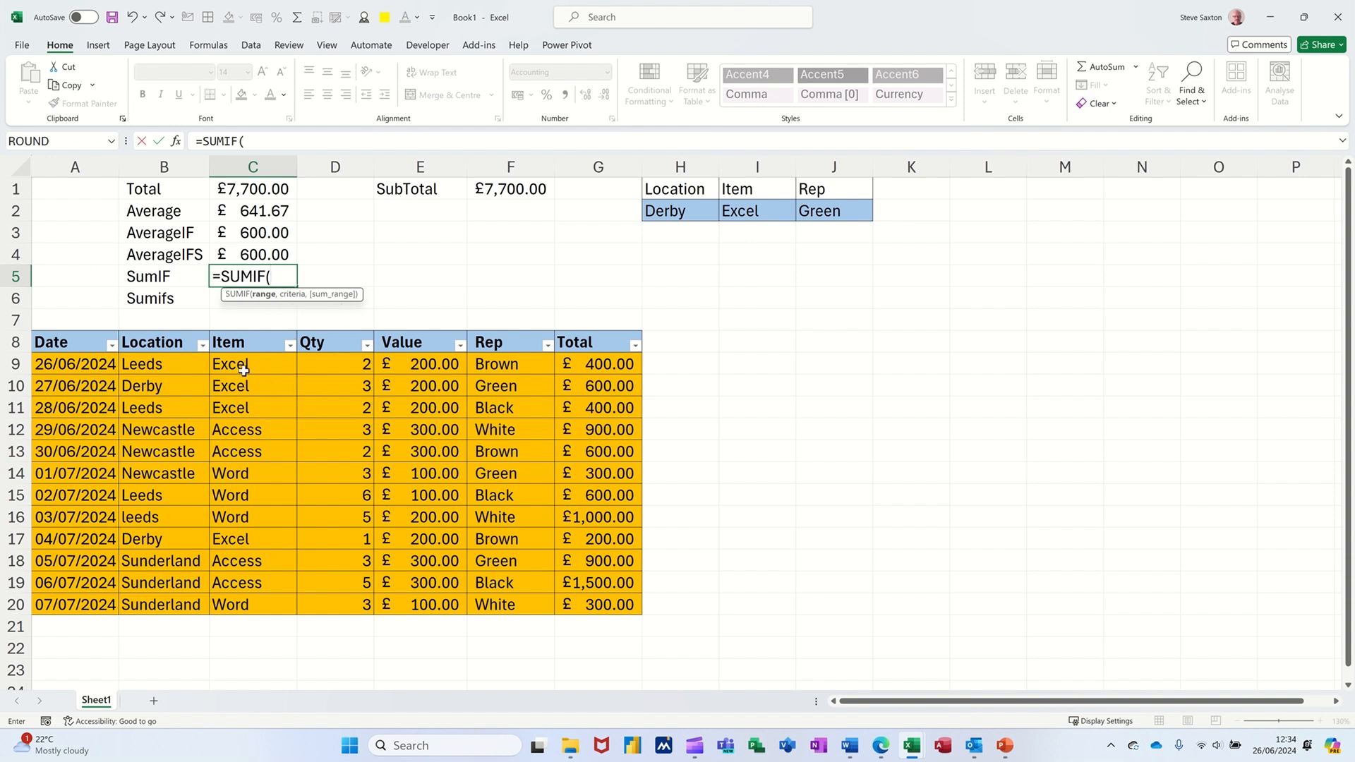
left_click_drag(244, 367, 242, 601)
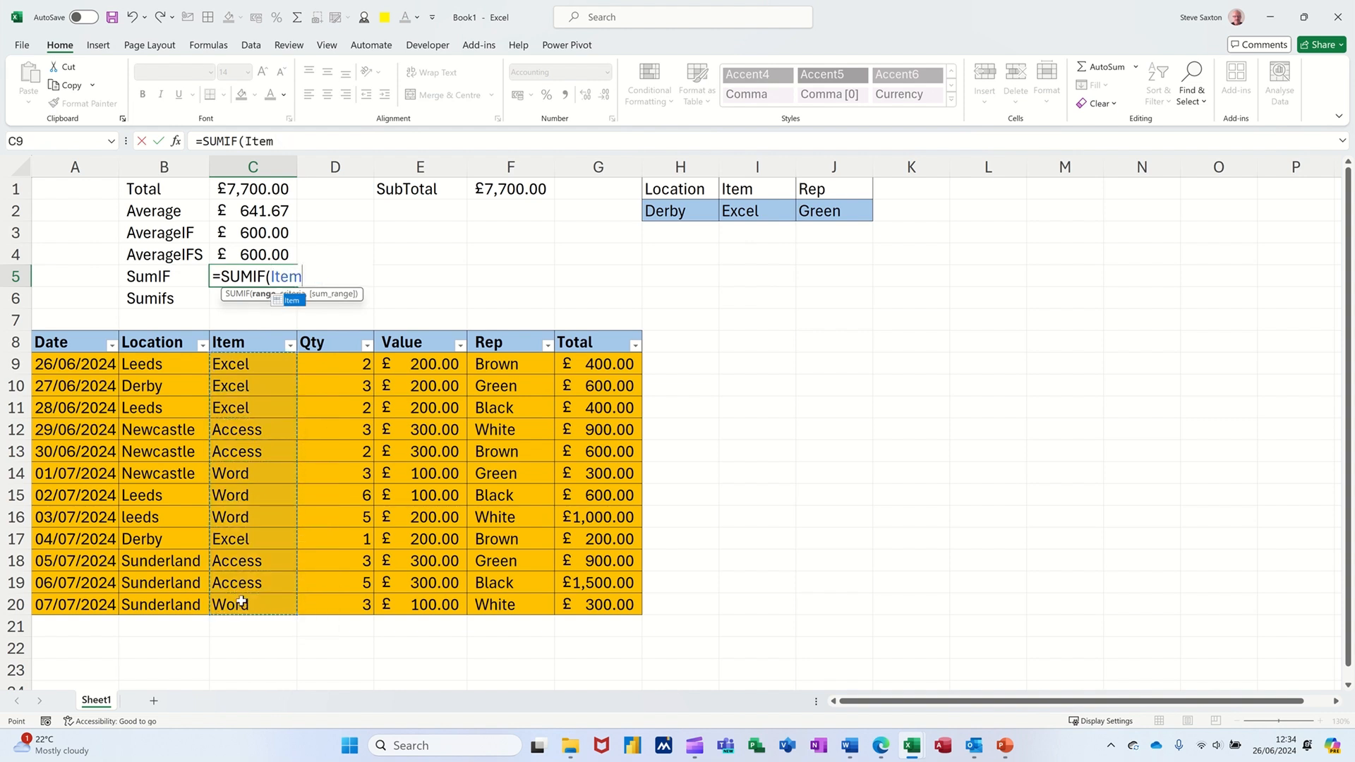
type(",")
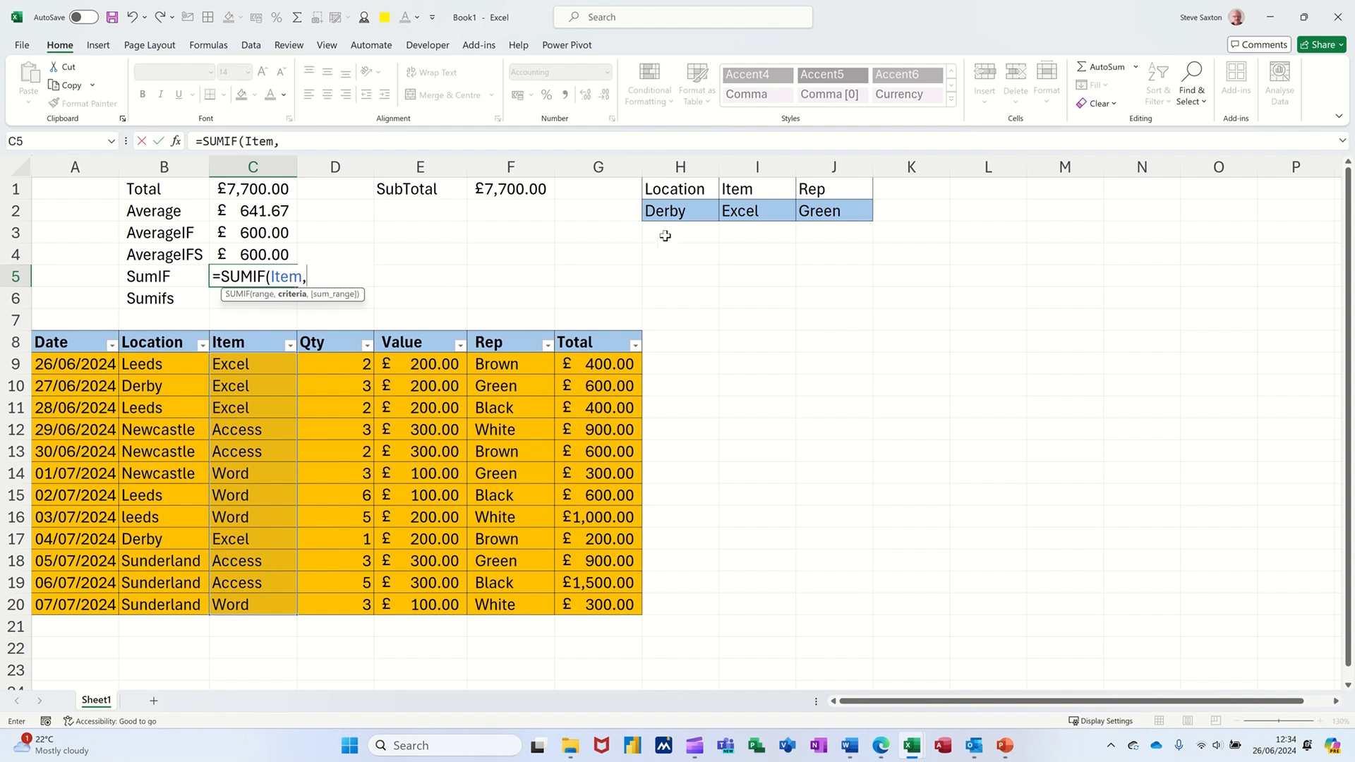
left_click(754, 213)
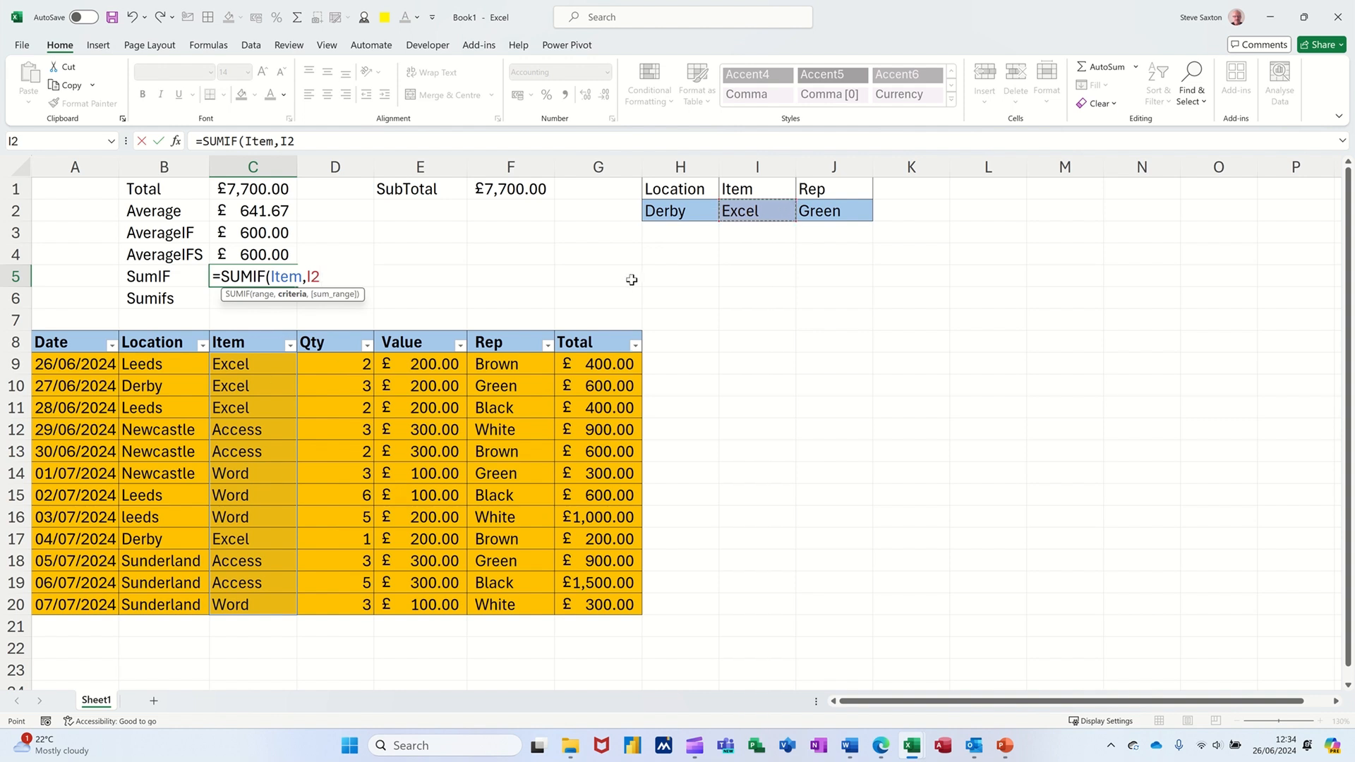
type(",")
left_click_drag(597, 367, 598, 600)
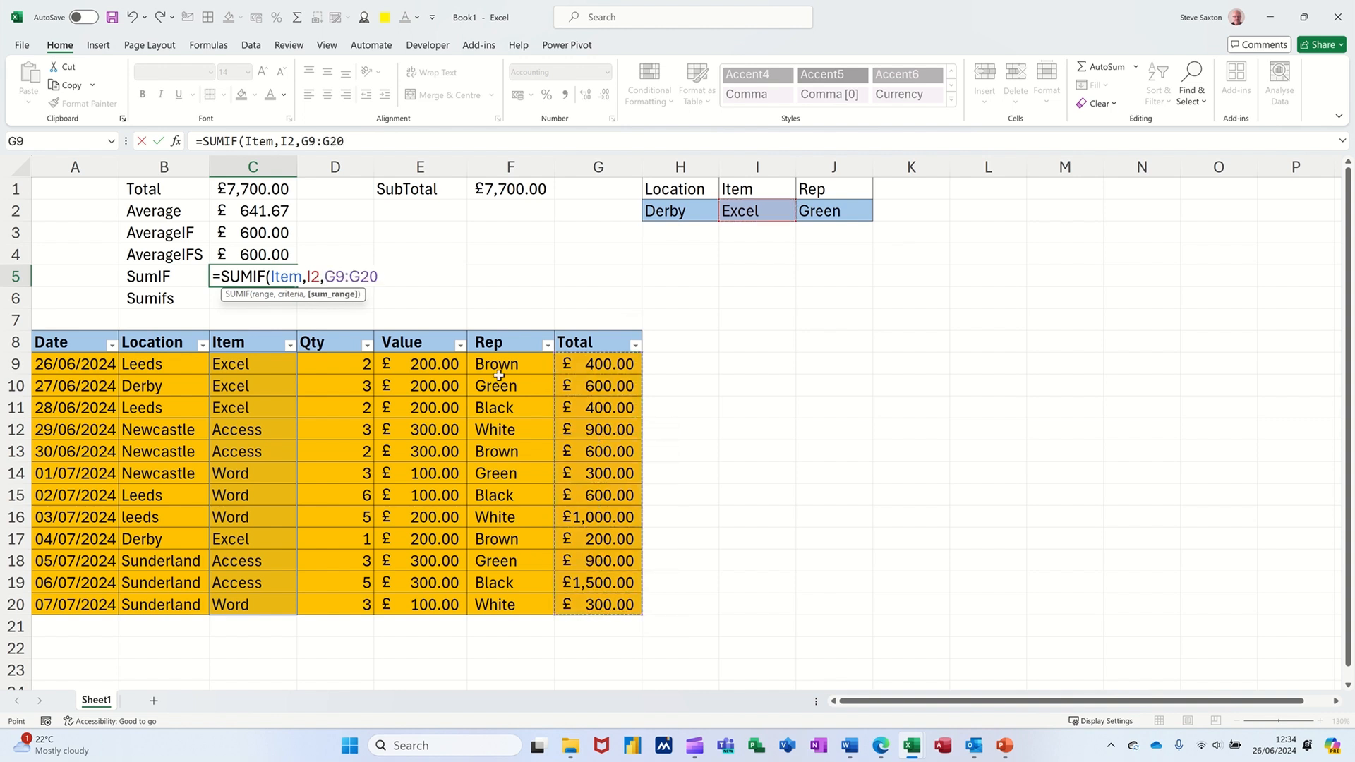
left_click(159, 141)
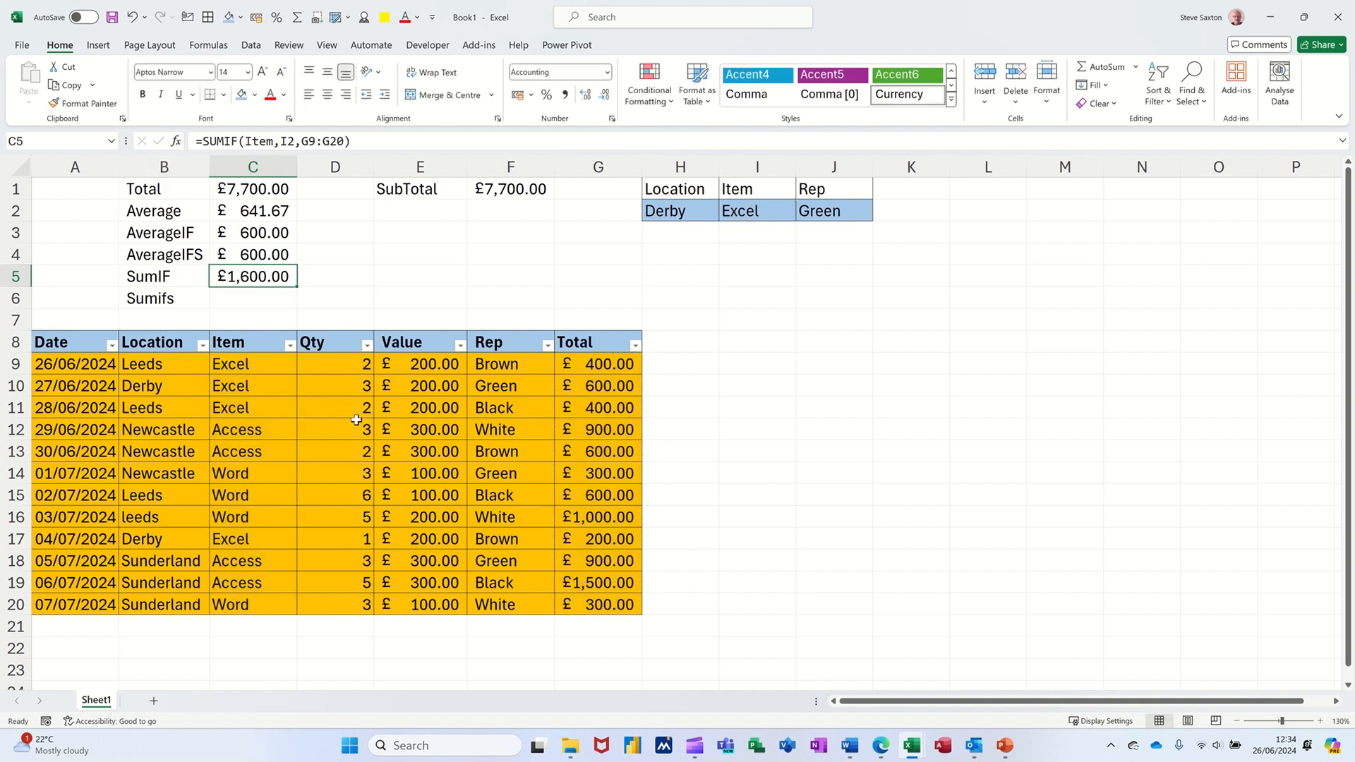
Test the SUMIF formula in C5 by setting the Item criterion in I2 to Access.
left_click_drag(591, 364, 593, 607)
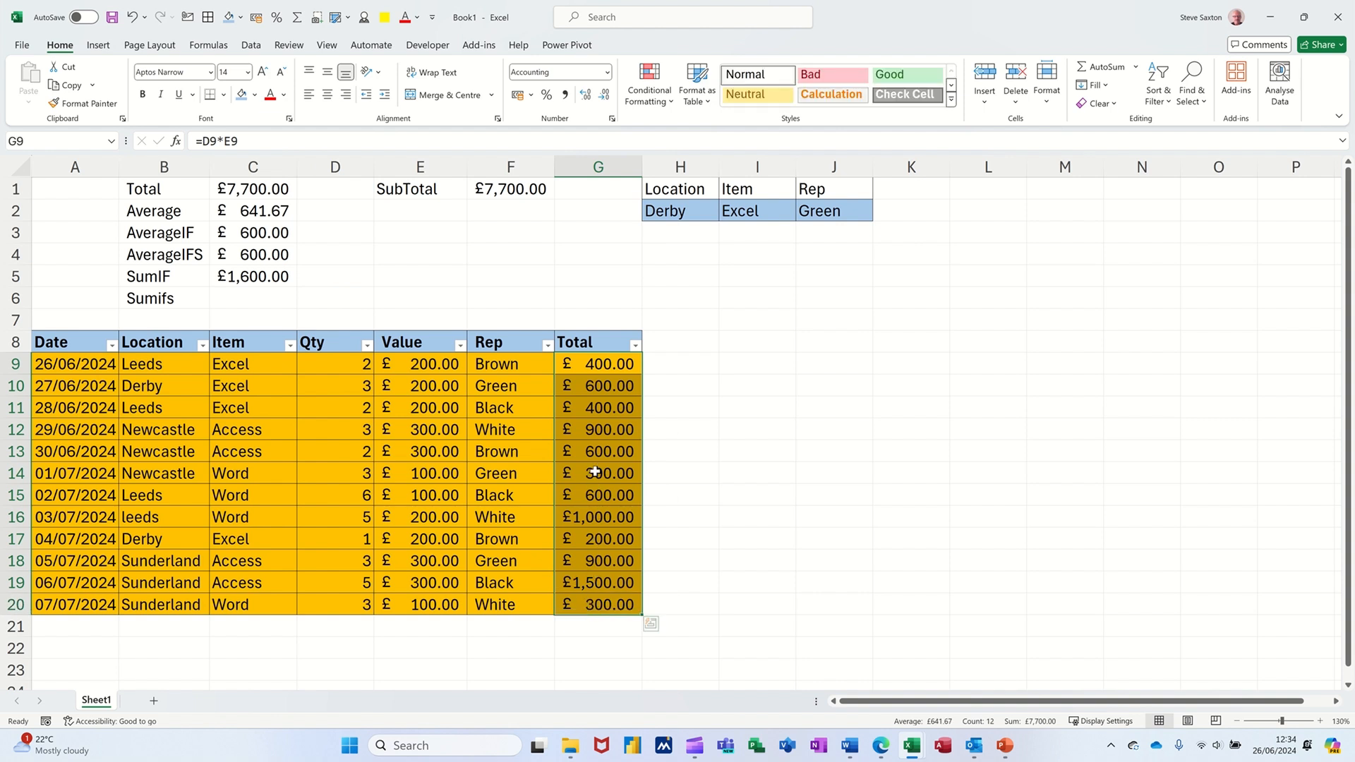
left_click(326, 372)
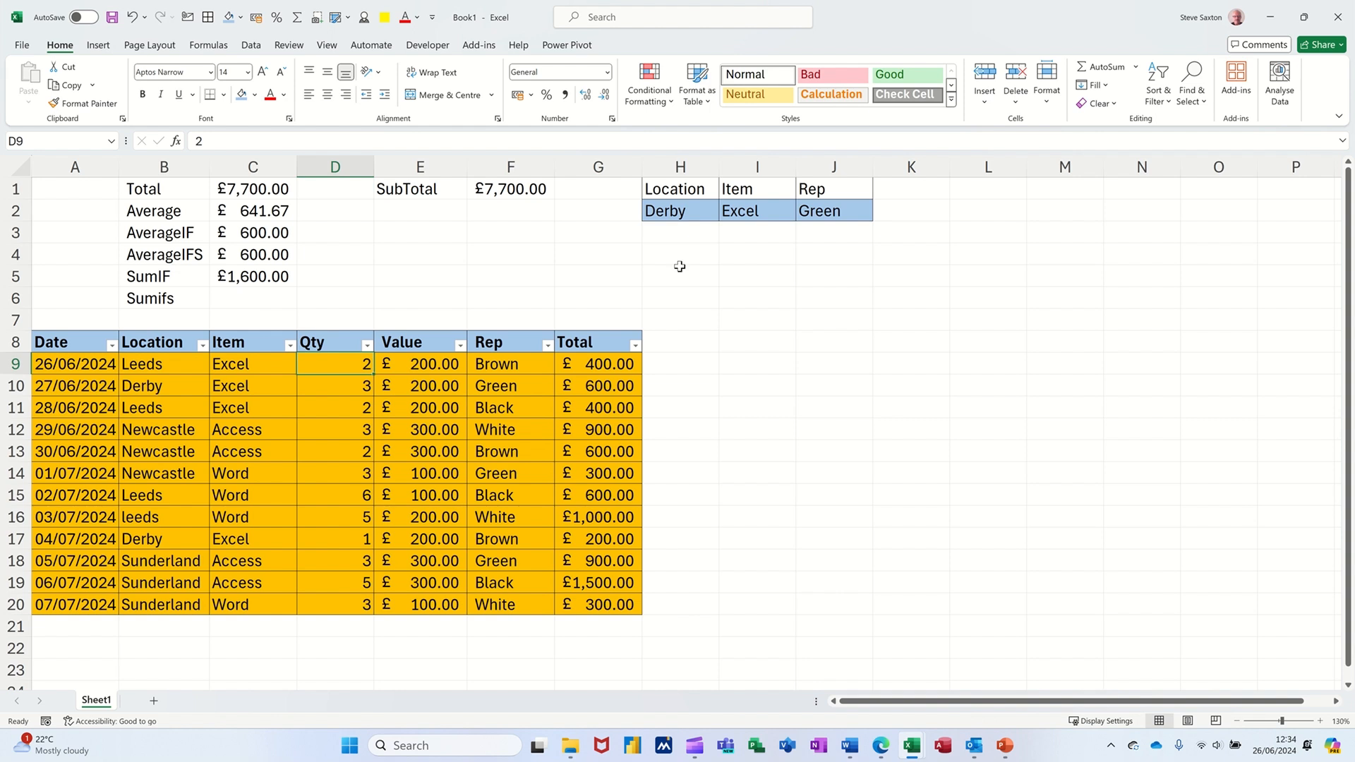
left_click(772, 209)
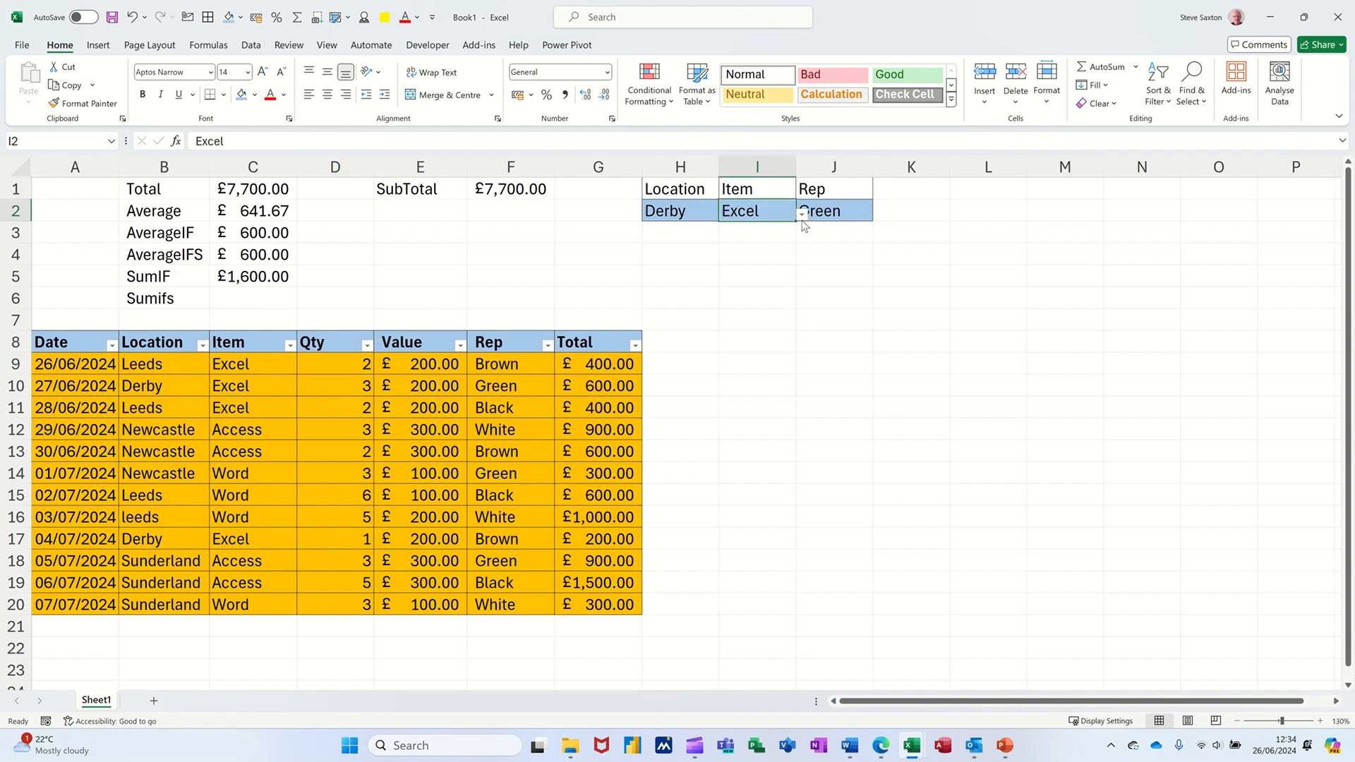
left_click(803, 216)
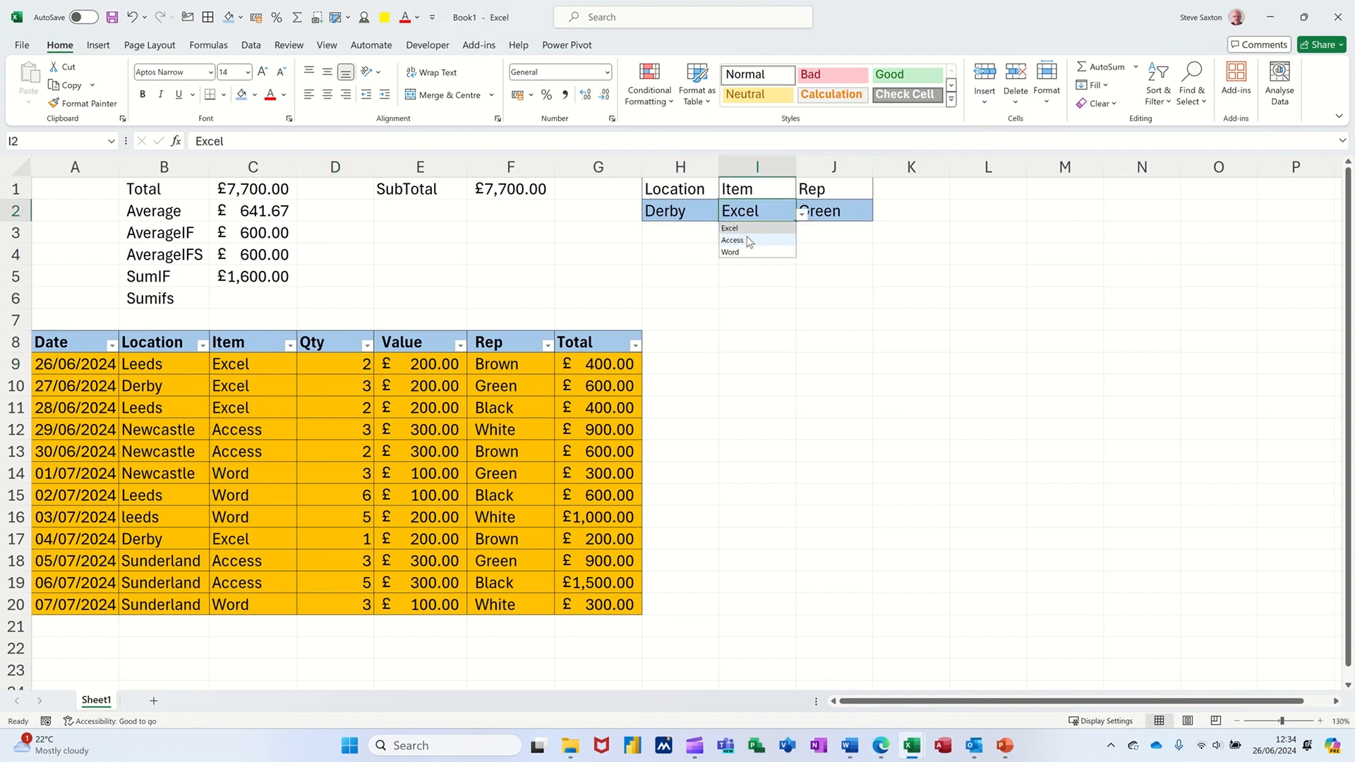
left_click(747, 242)
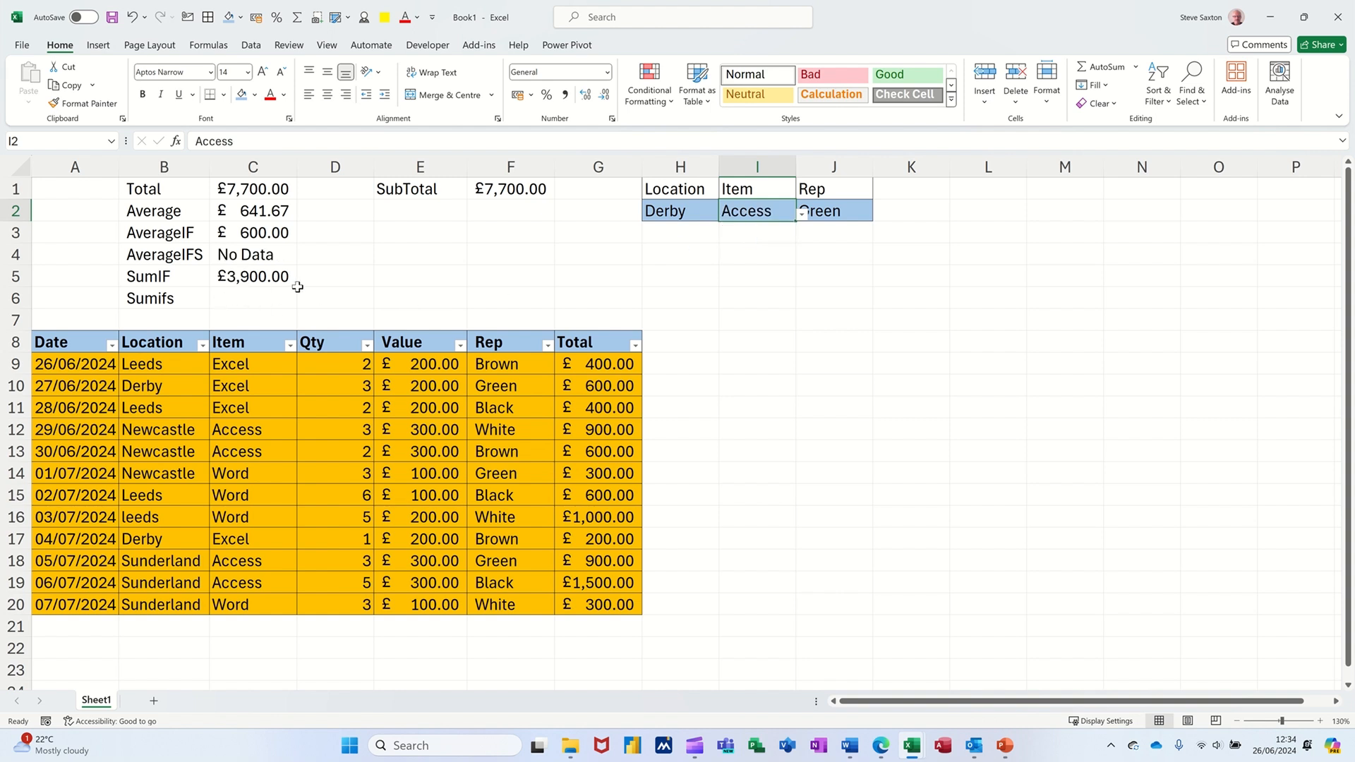
left_click(240, 298)
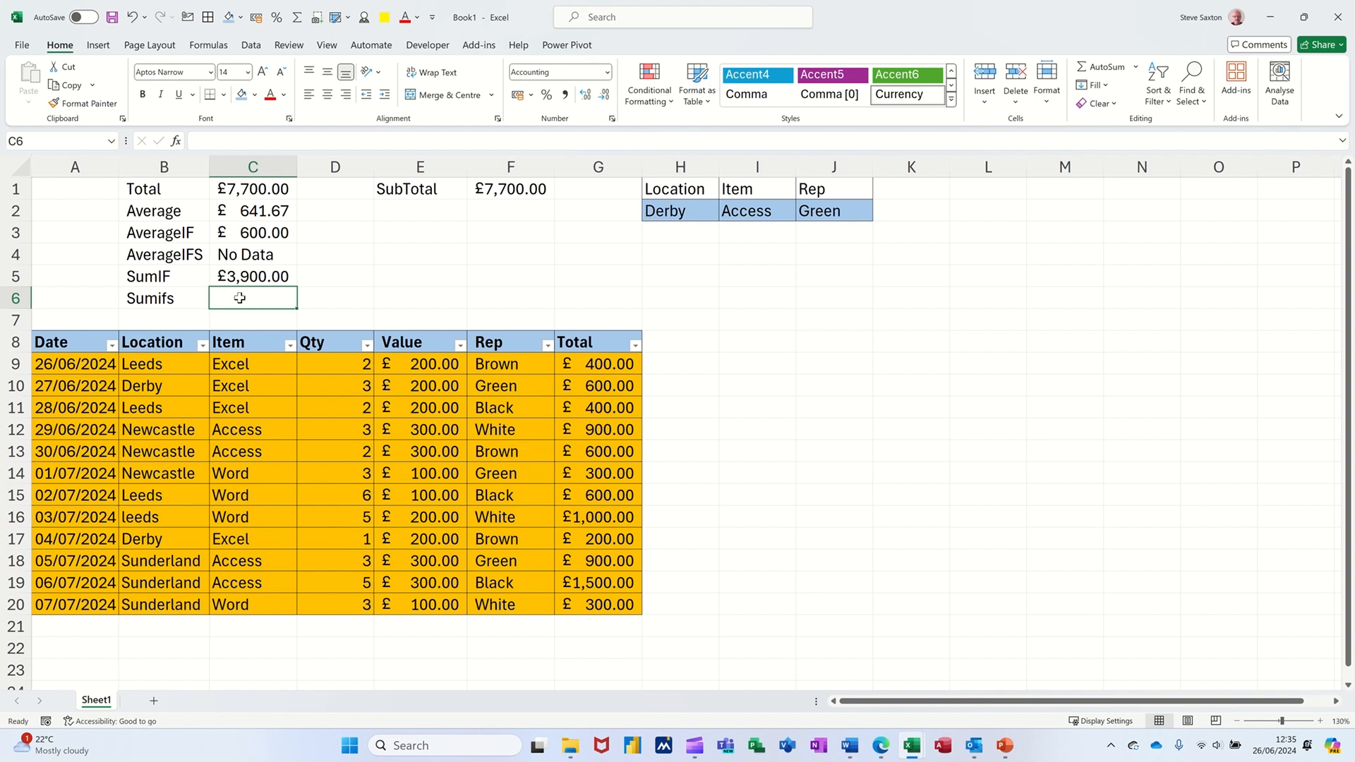
left_click(266, 275)
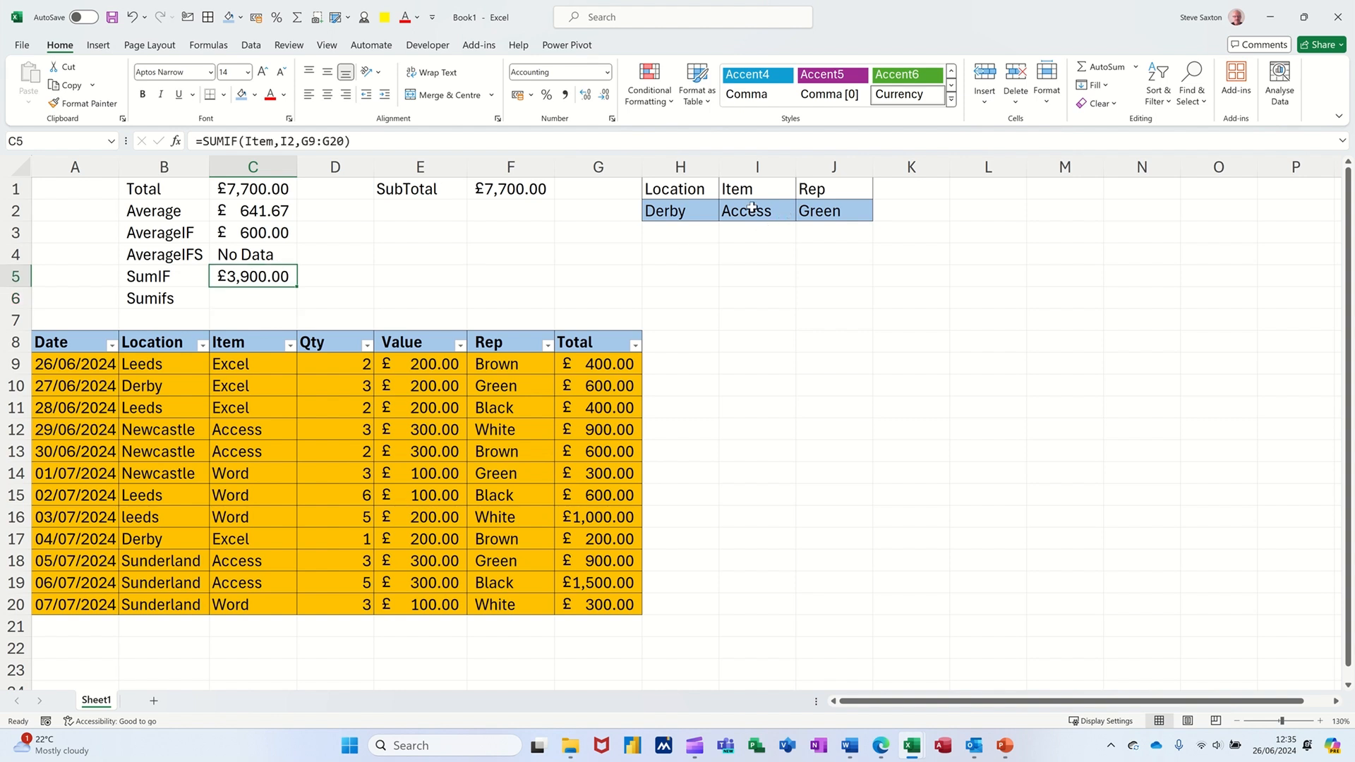
left_click(752, 208)
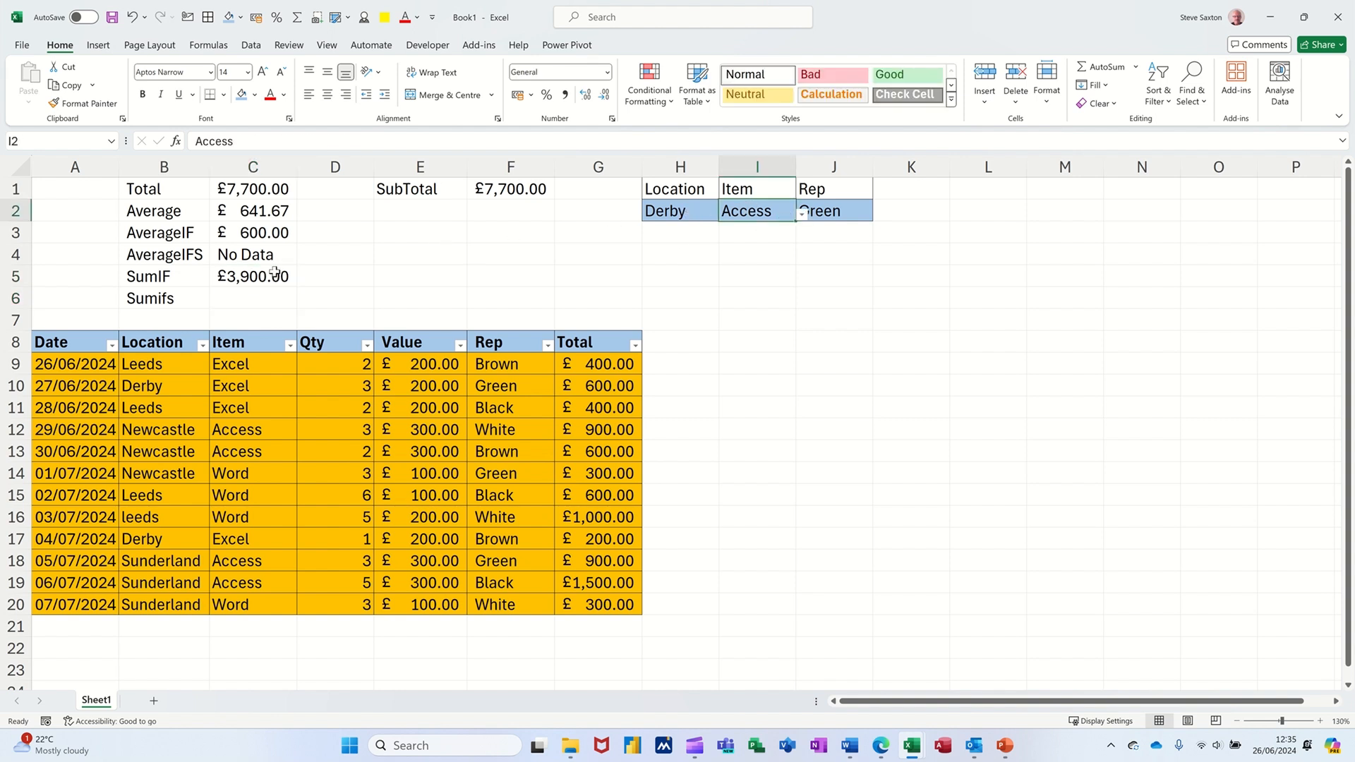
Start a SUMIFS formula in C6 with G9:G20 as the sum range and Rep matched to J2 as the first condition.
left_click(246, 299)
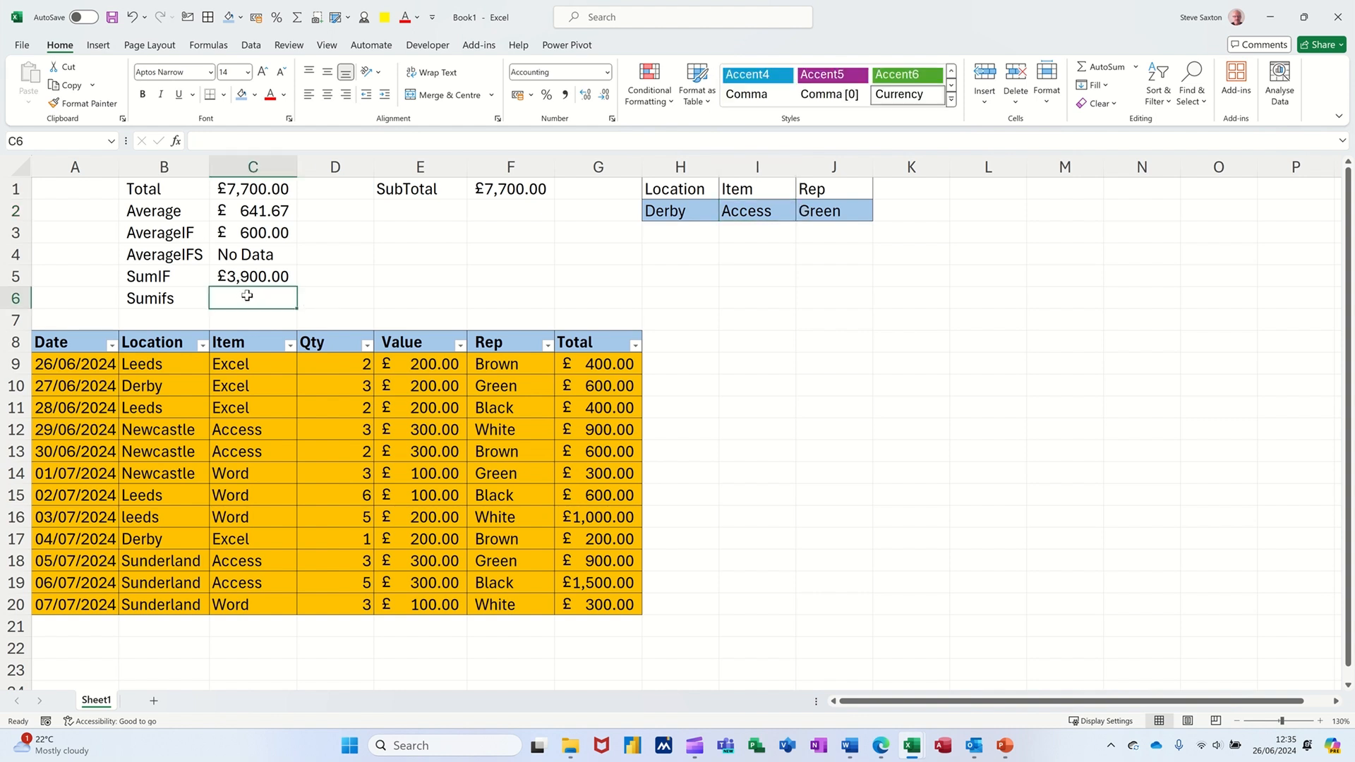
type("=su")
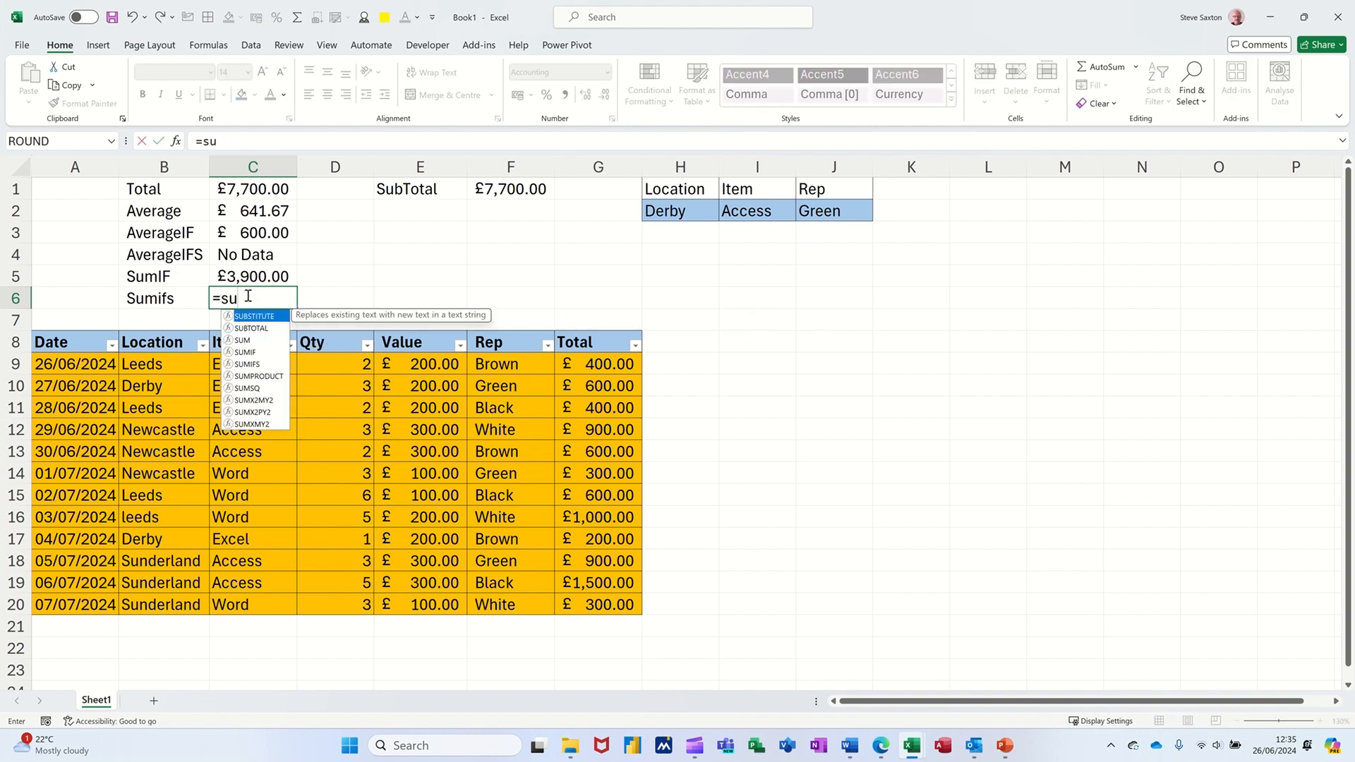
type("mifs")
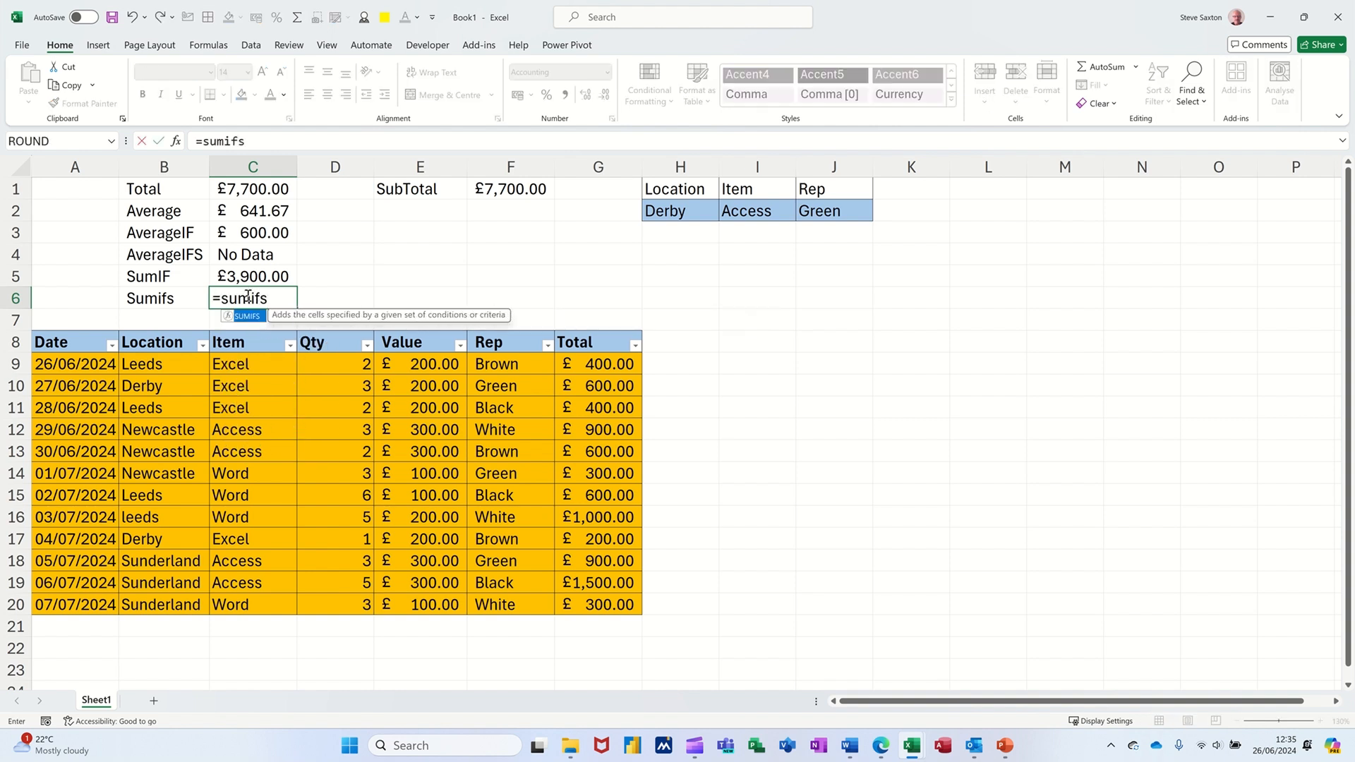
key("Tab")
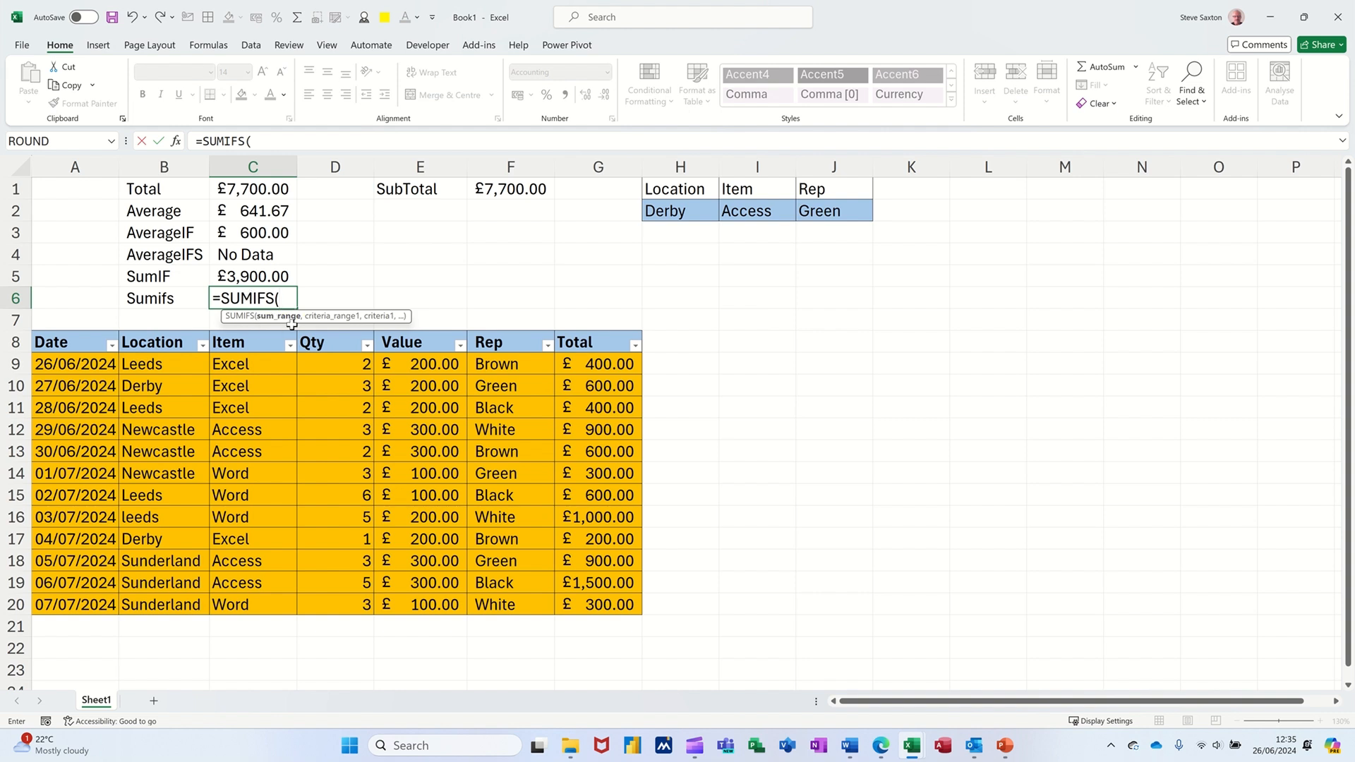
left_click_drag(602, 367, 615, 601)
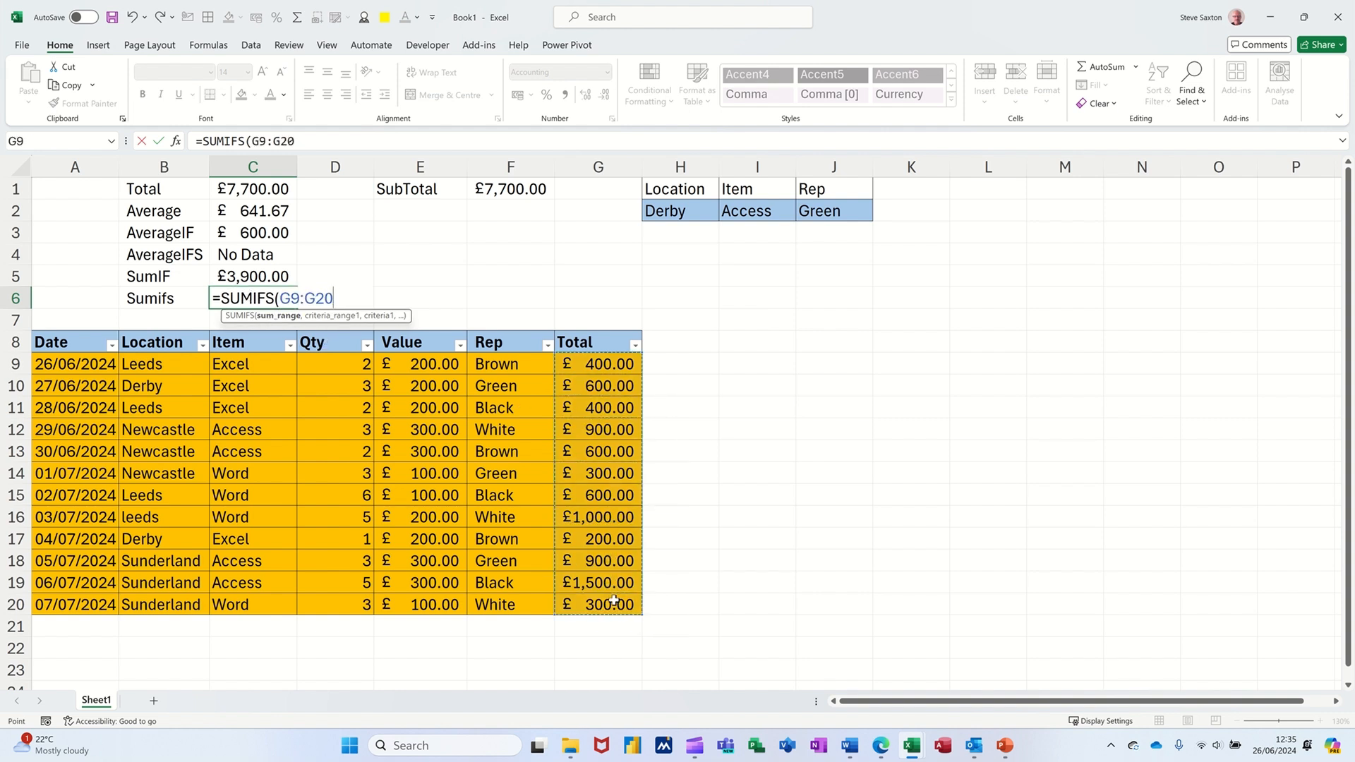
type(",")
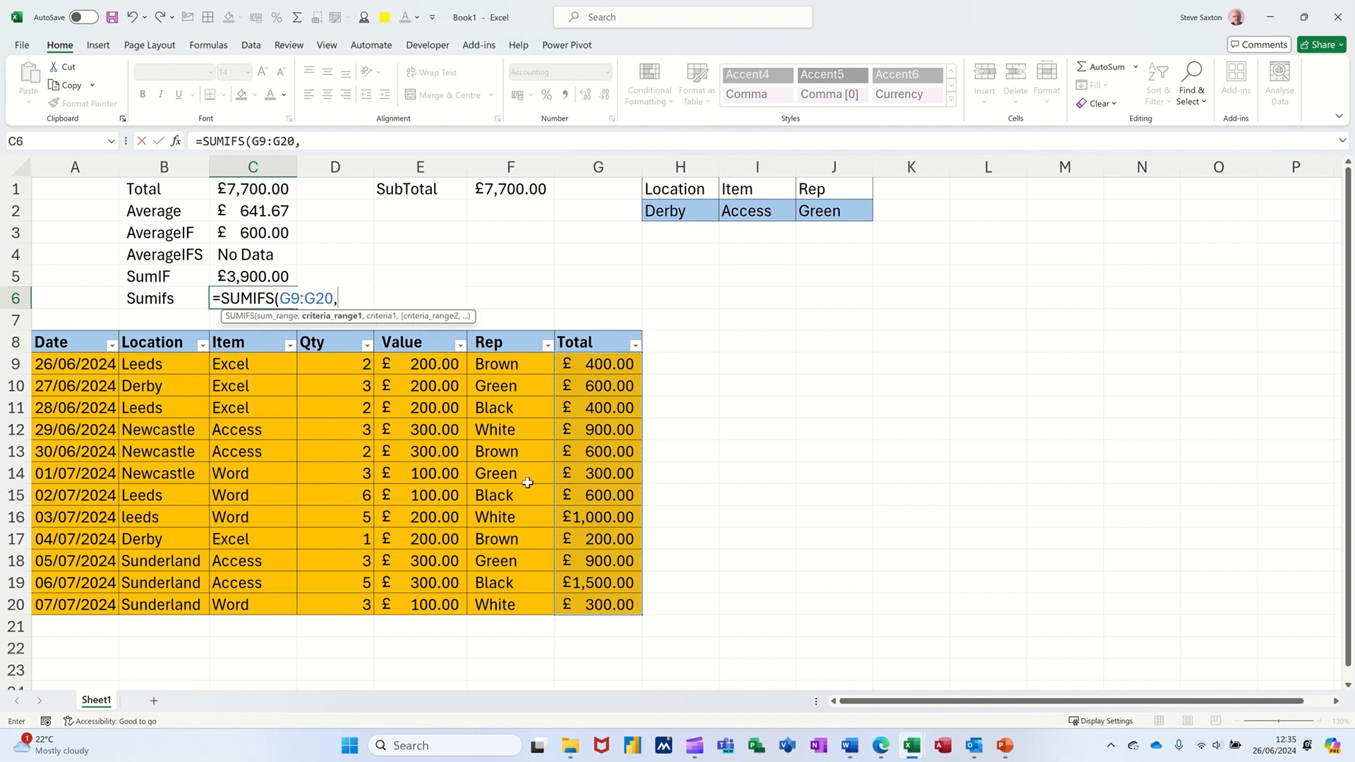
left_click_drag(506, 366, 508, 612)
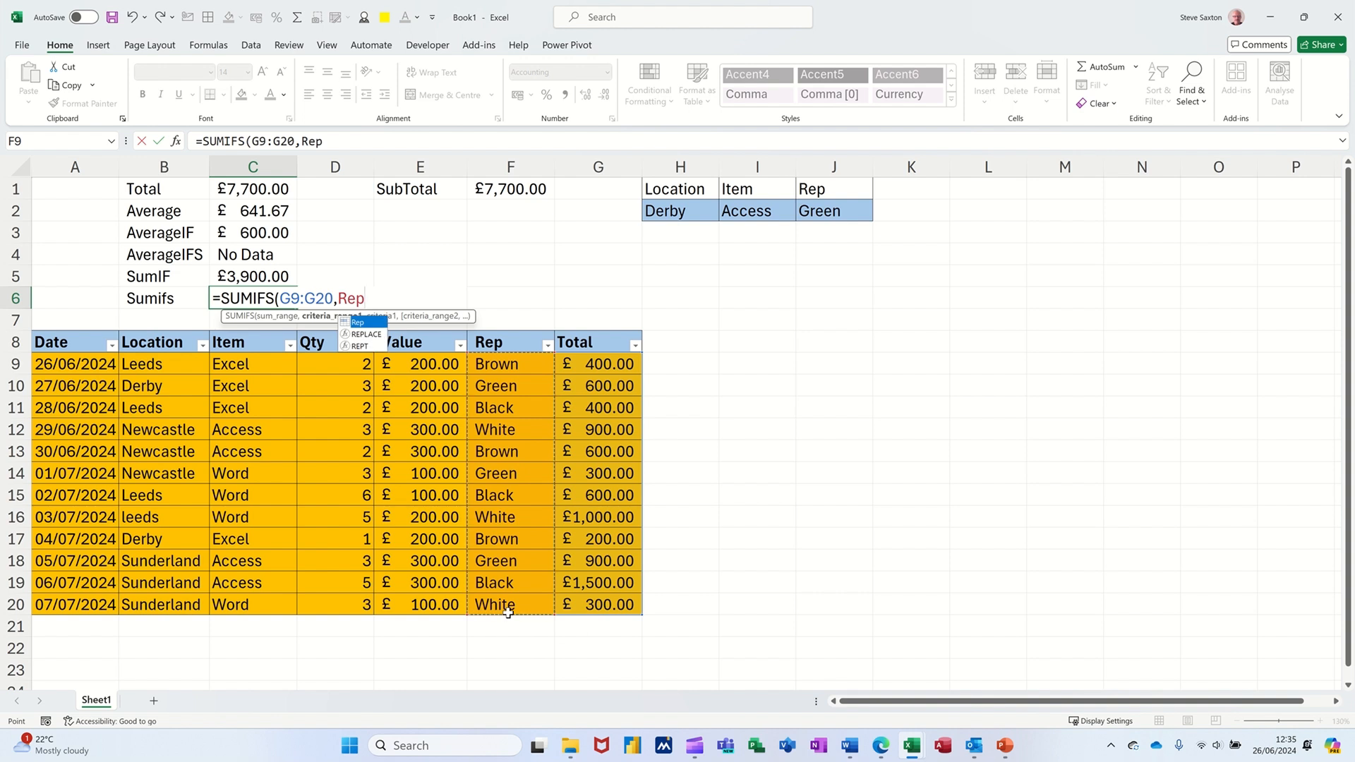
type(",")
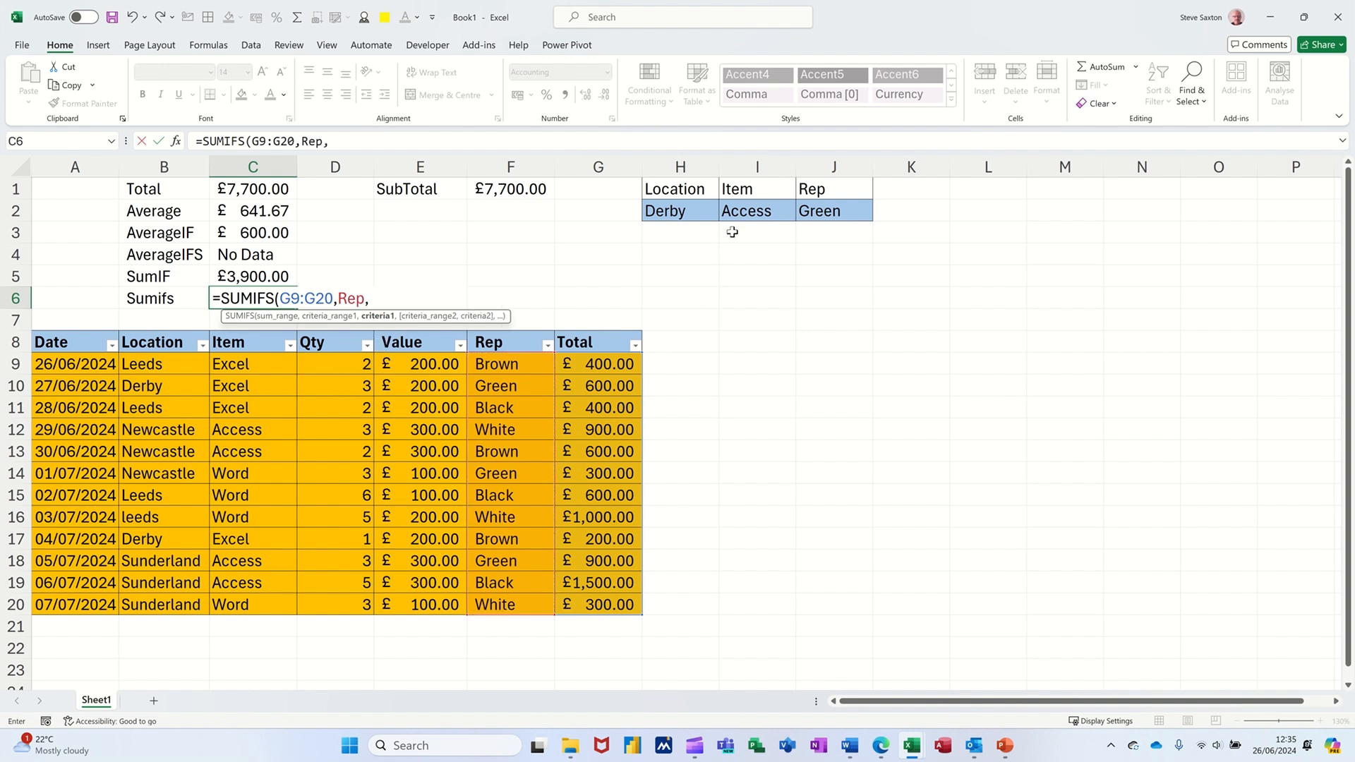
left_click(829, 211)
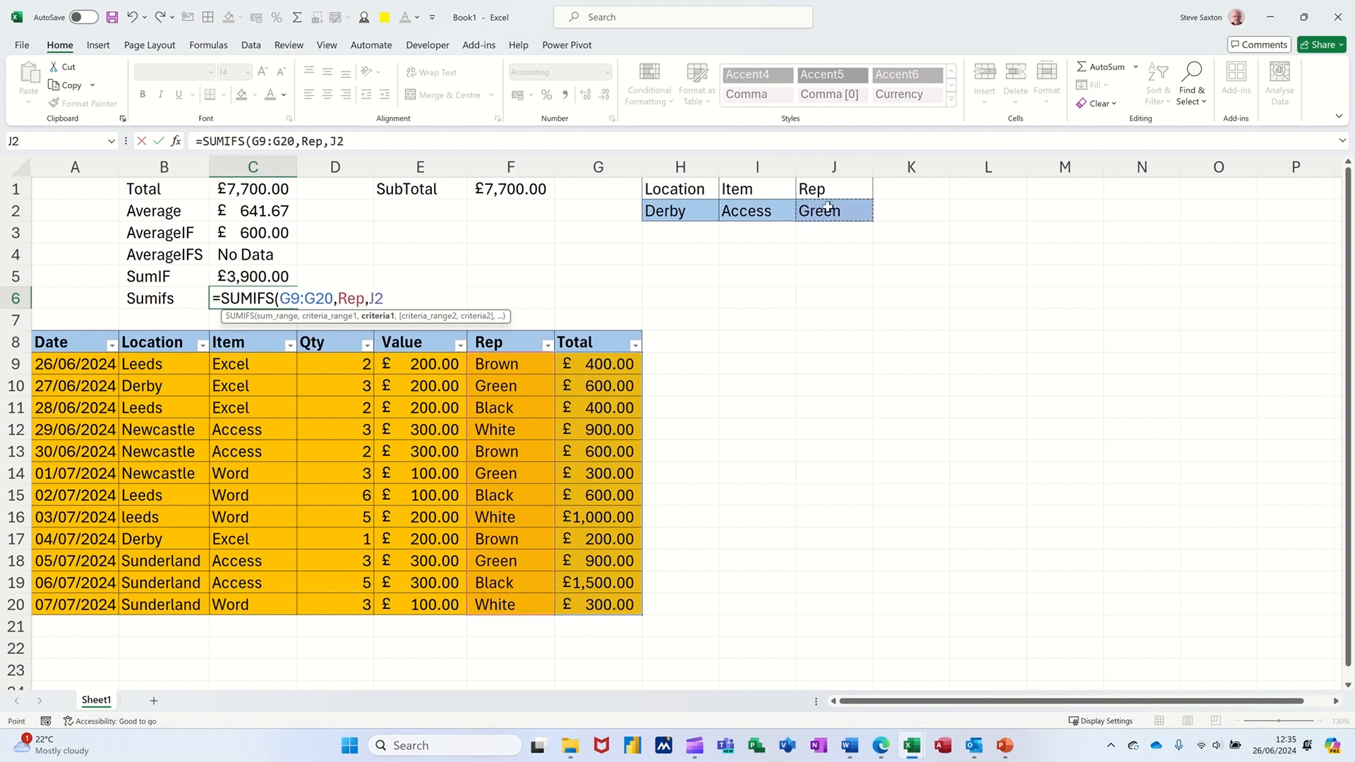
type(",")
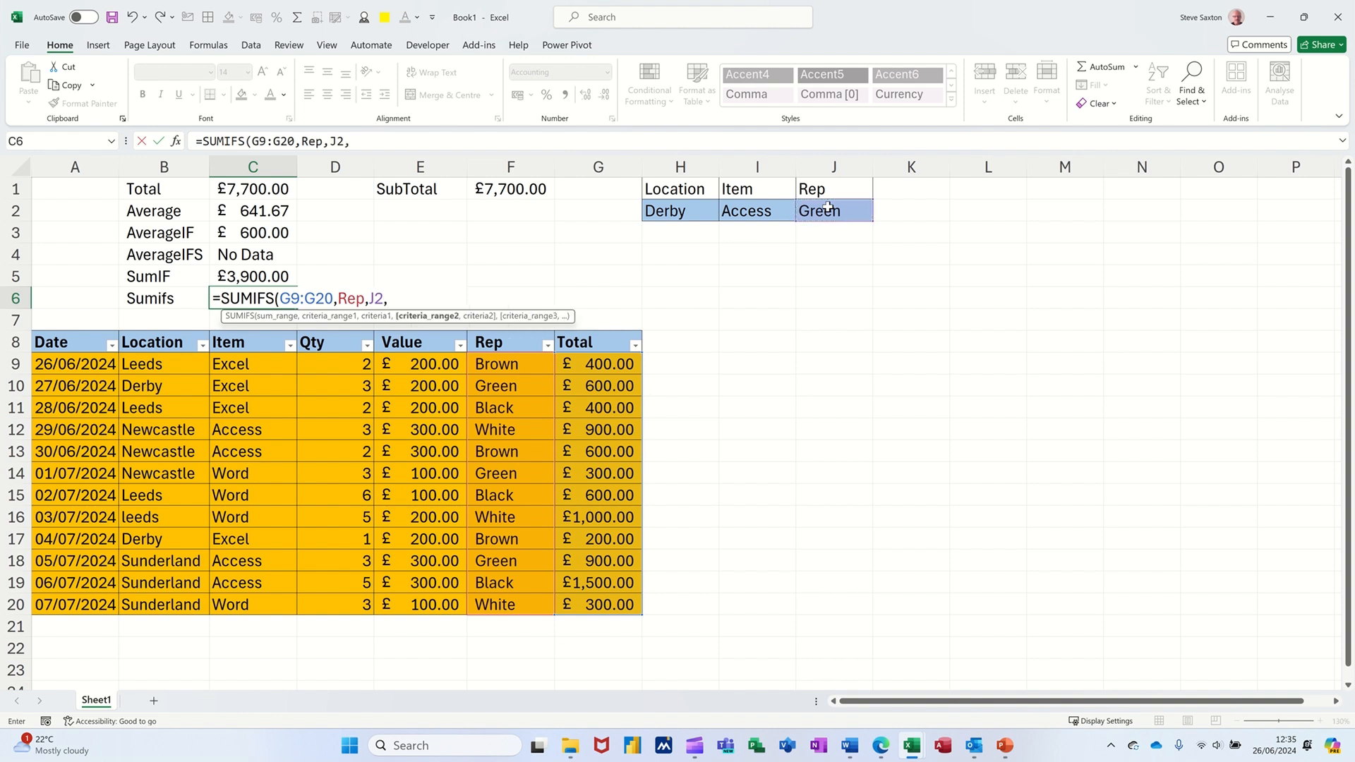
Complete the SUMIFS formula in C6 with the conditions Item matched to I2 and Location matched to H2.
left_click_drag(255, 366, 245, 604)
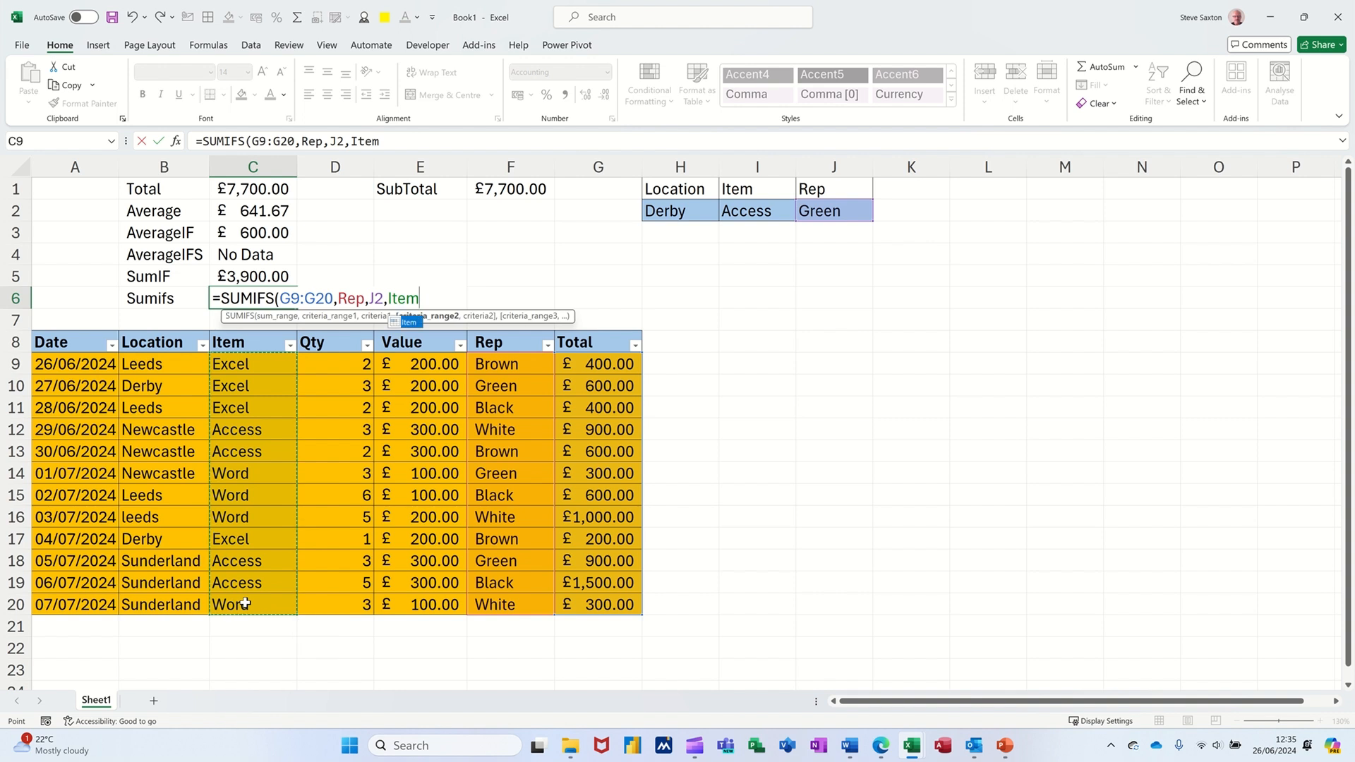
type(",")
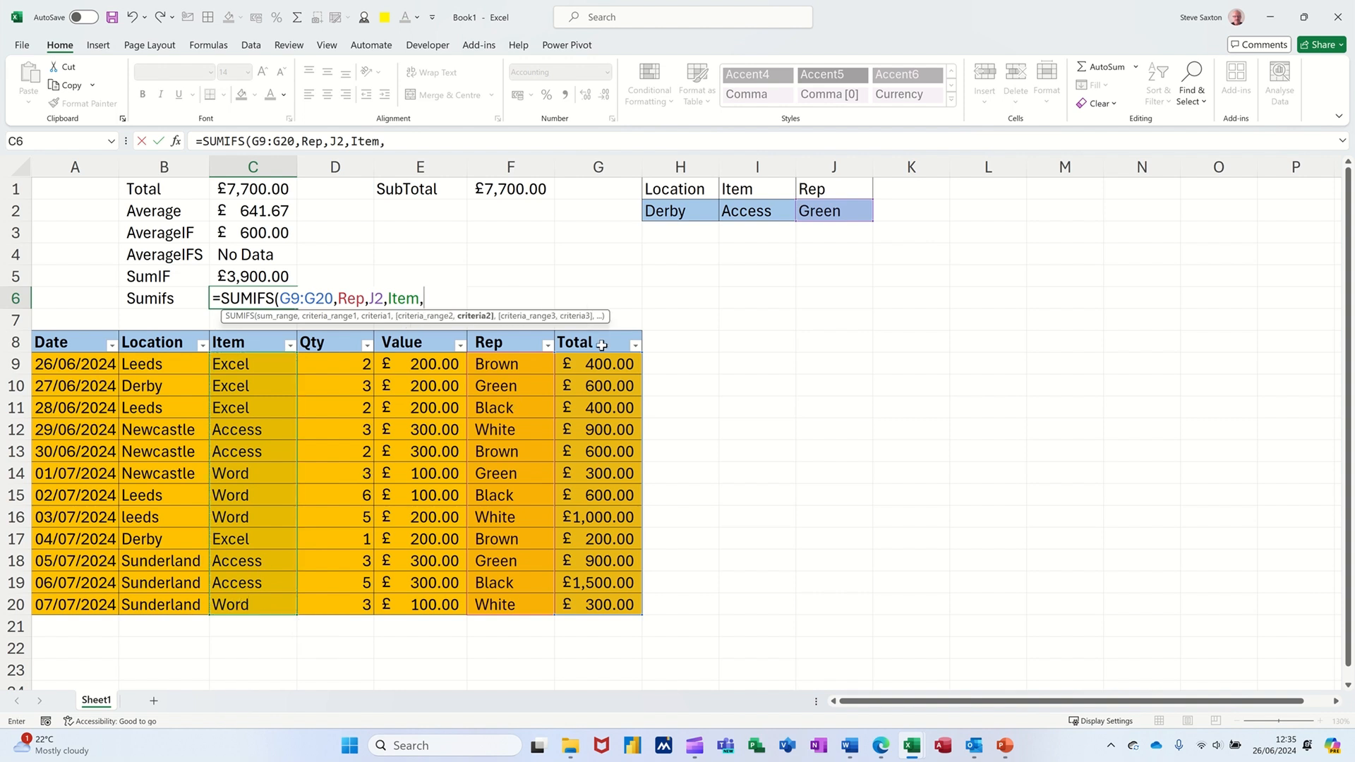
left_click(743, 209)
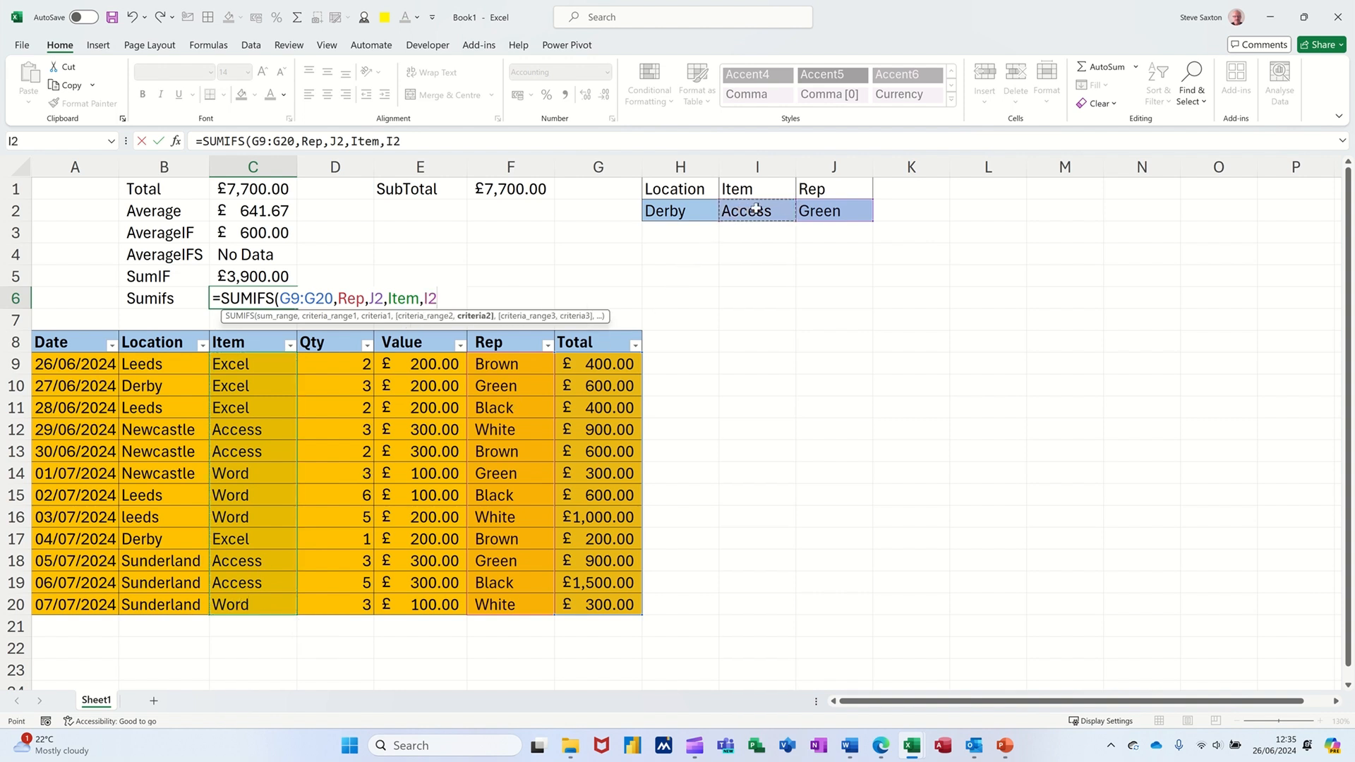
type(",")
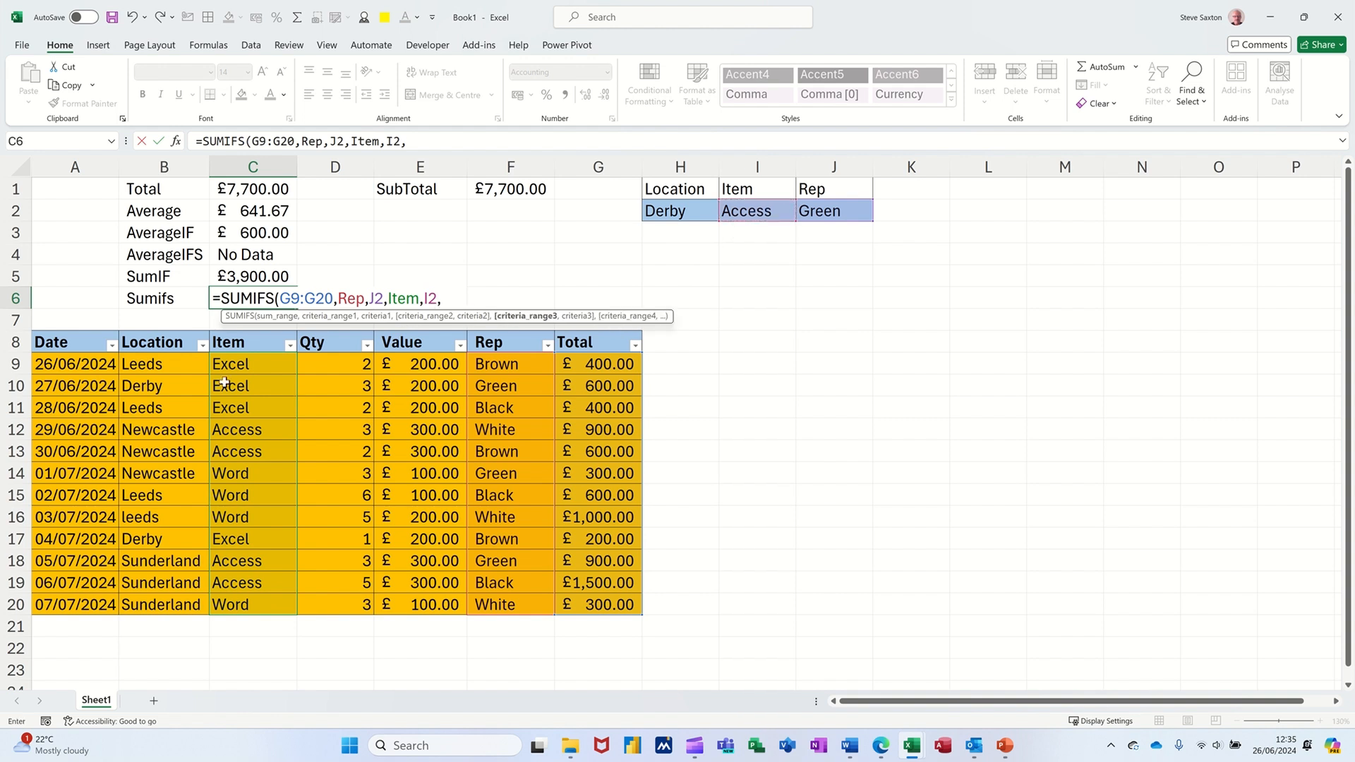
left_click_drag(150, 367, 141, 606)
type(",")
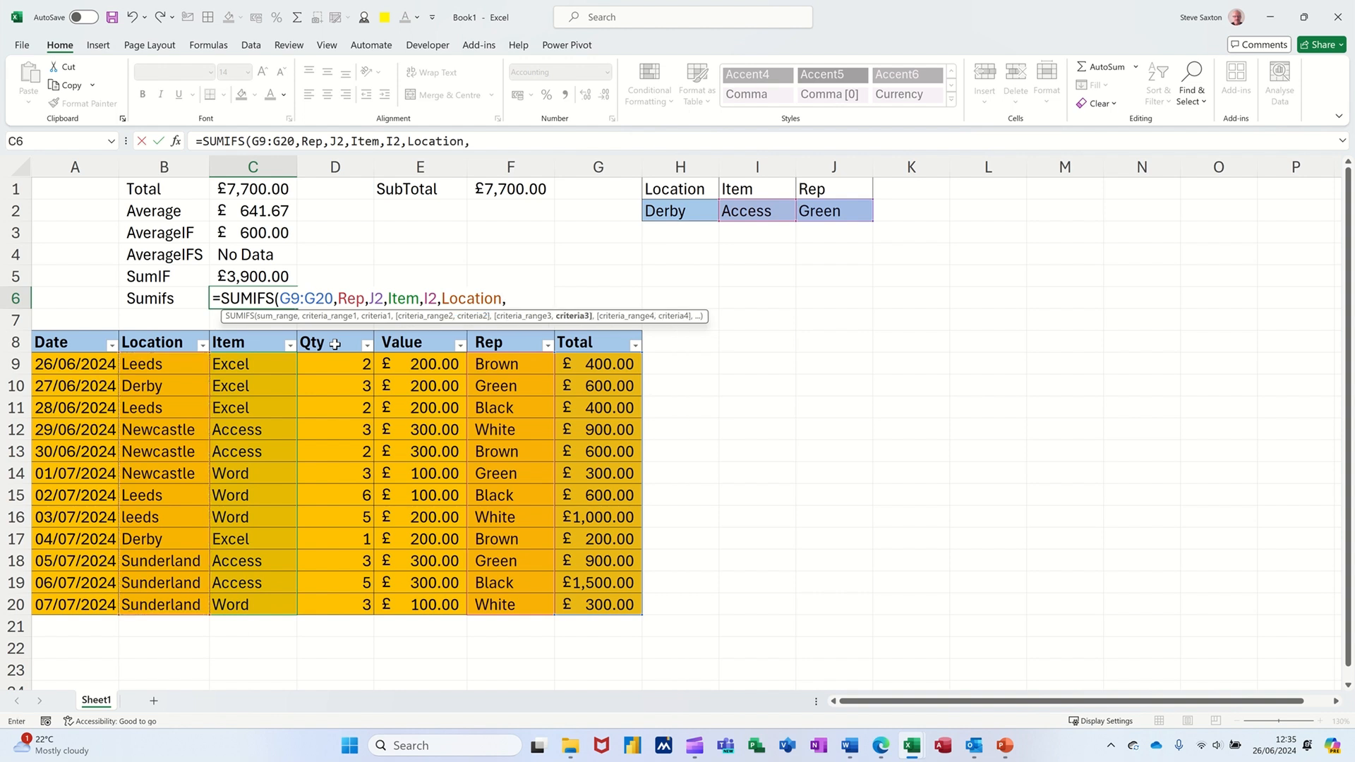
left_click(666, 212)
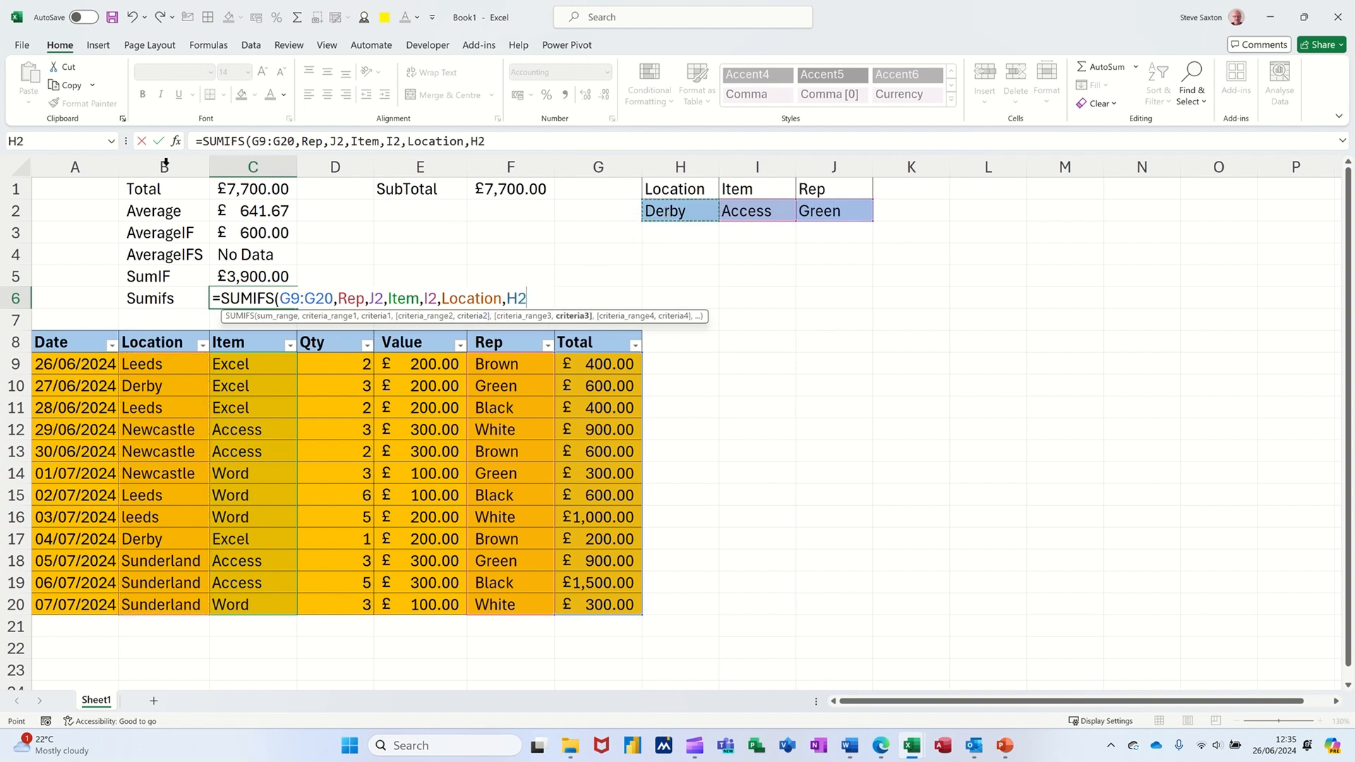
left_click(158, 142)
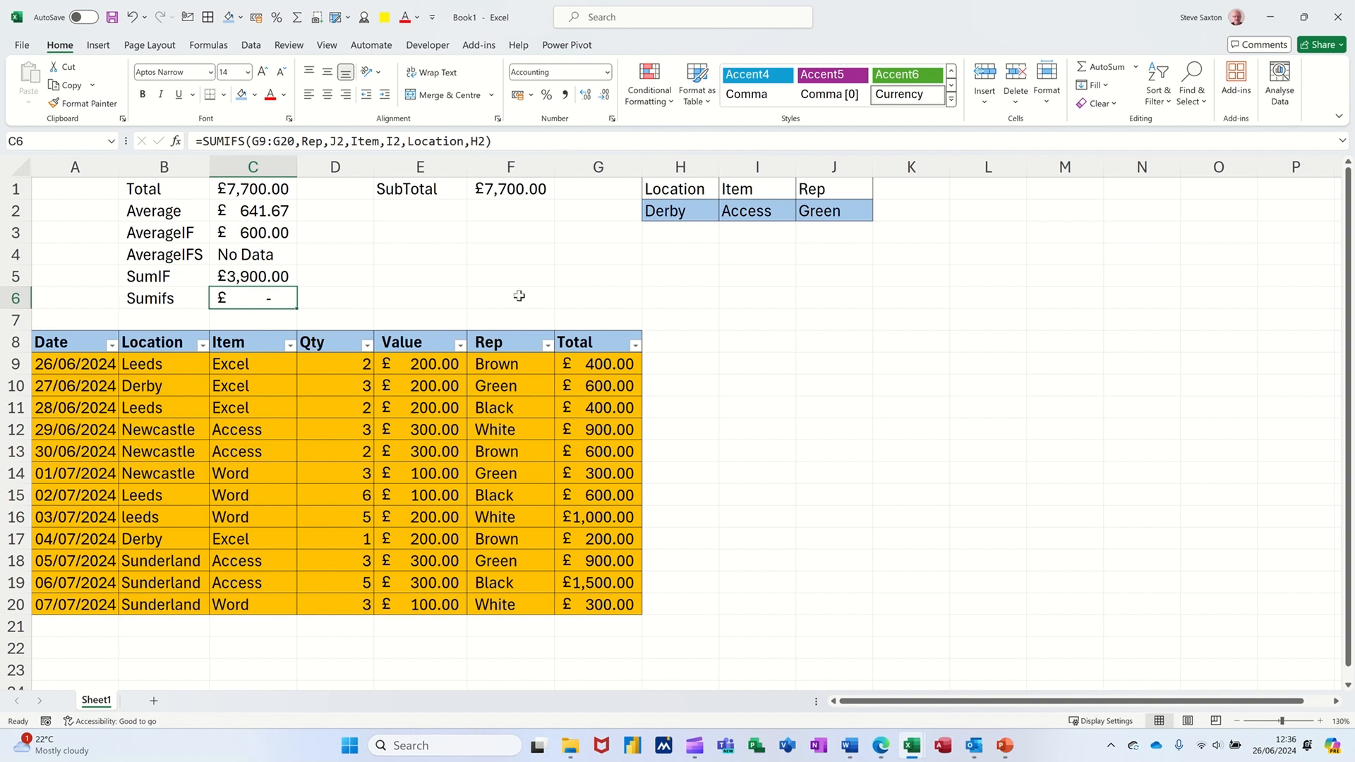
Test the SUMIFS formula by setting Location in H2 to Newcastle and Rep in J2 to the rep from row 12.
left_click(699, 213)
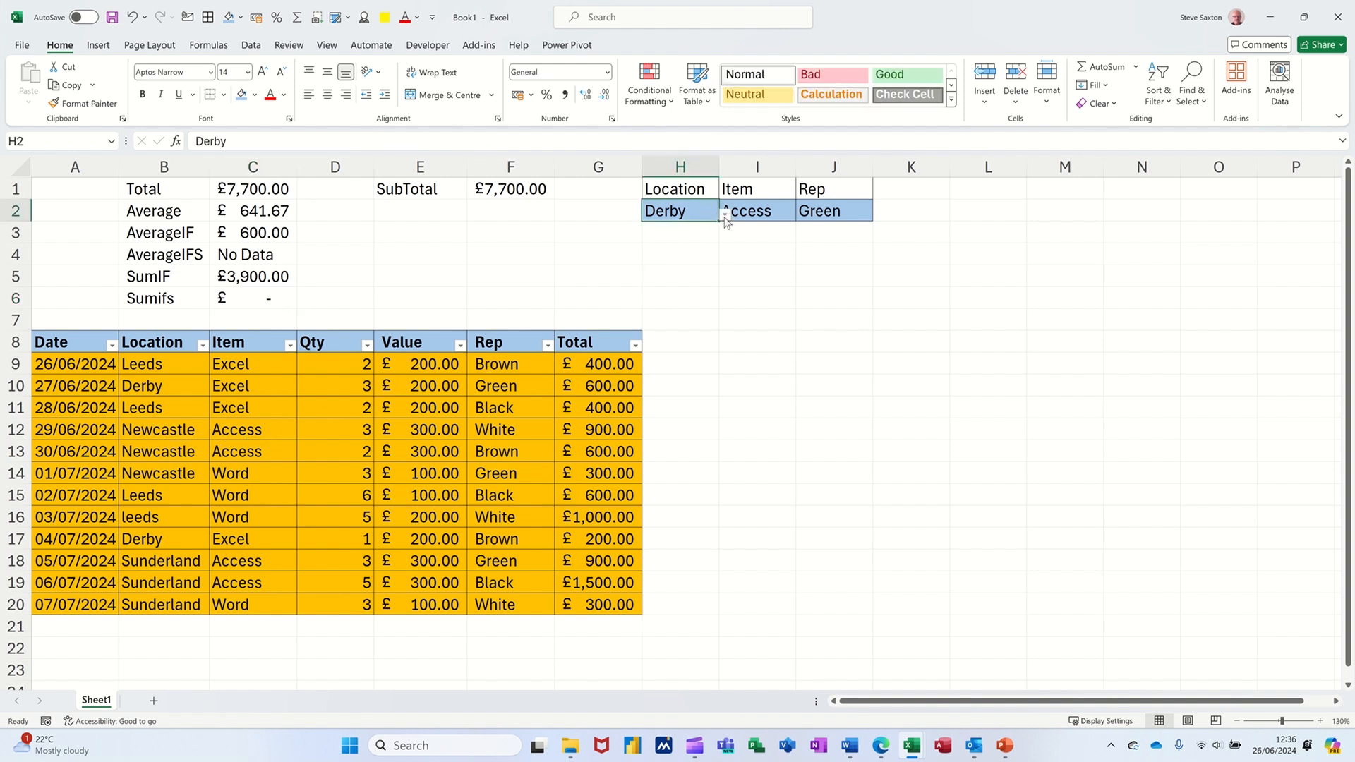
left_click(725, 214)
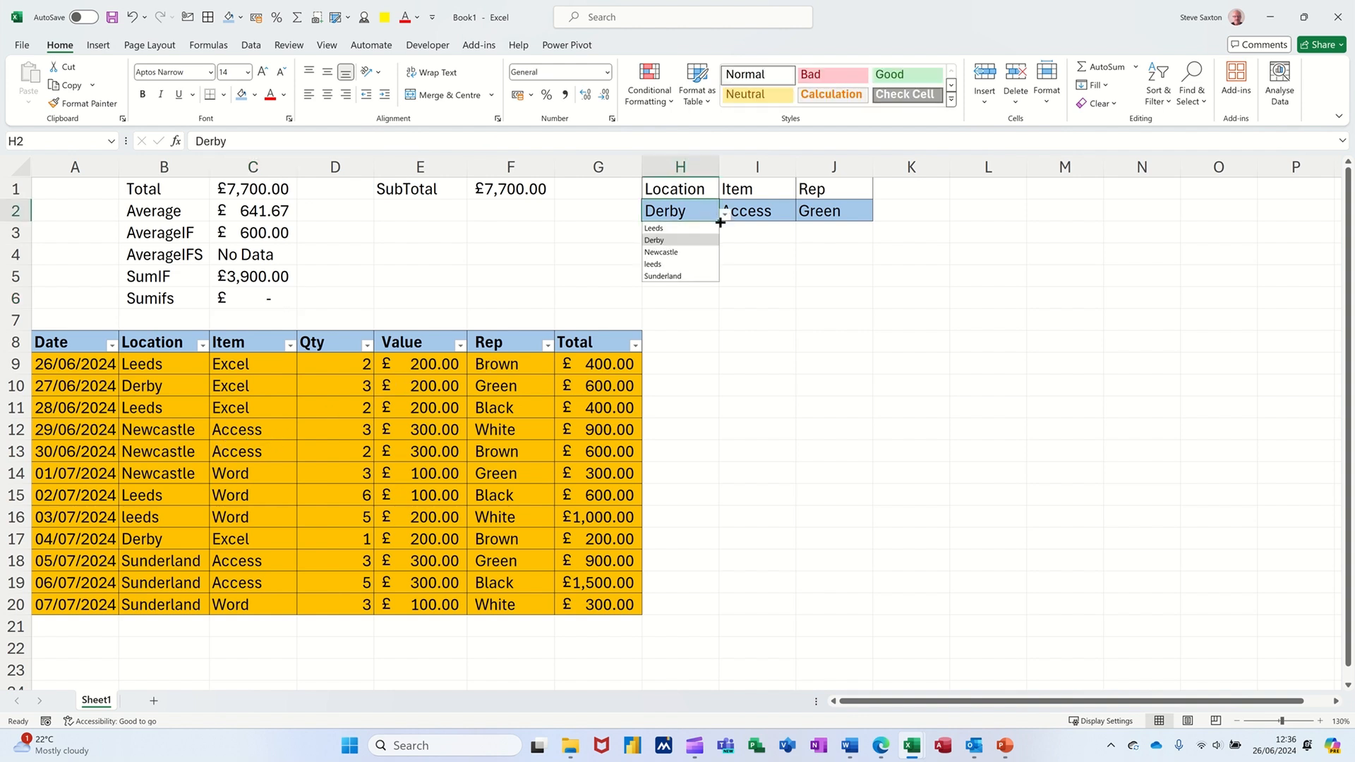
left_click(680, 252)
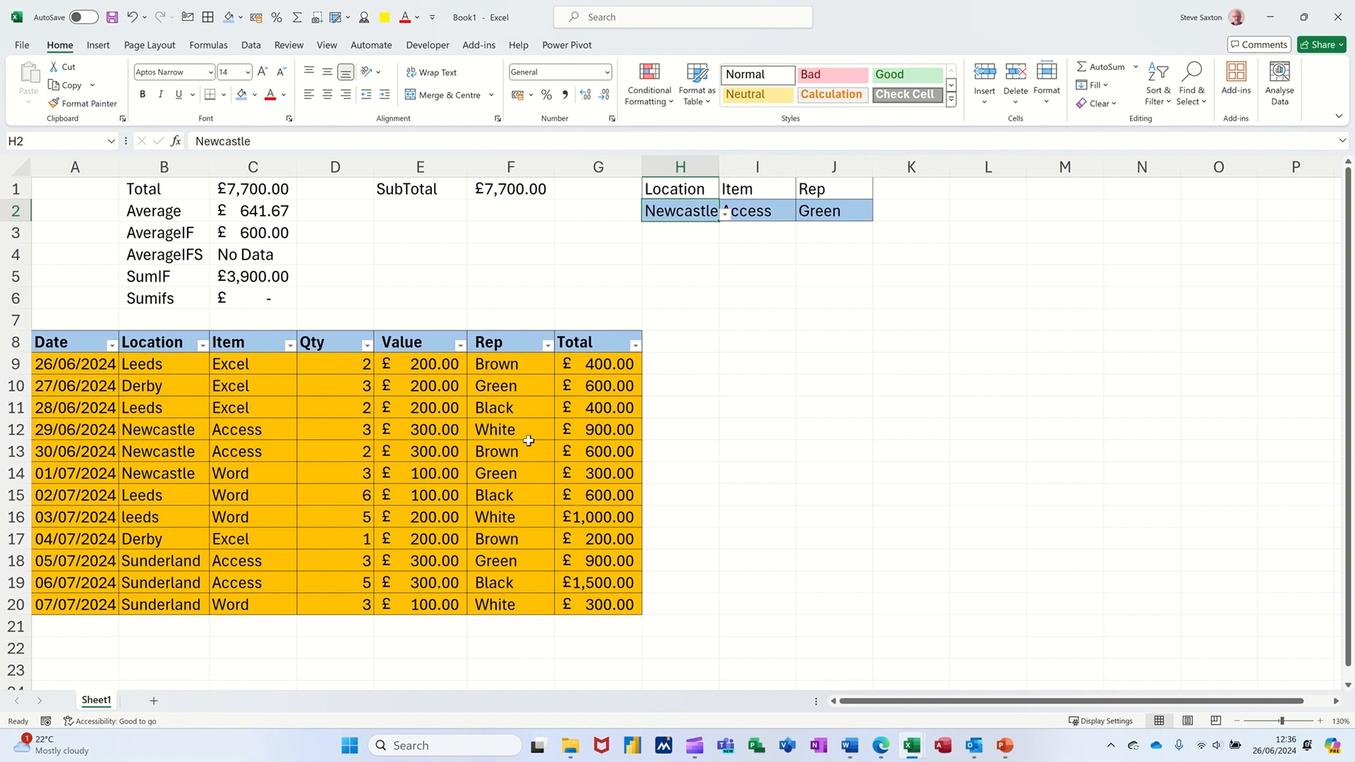
left_click(848, 212)
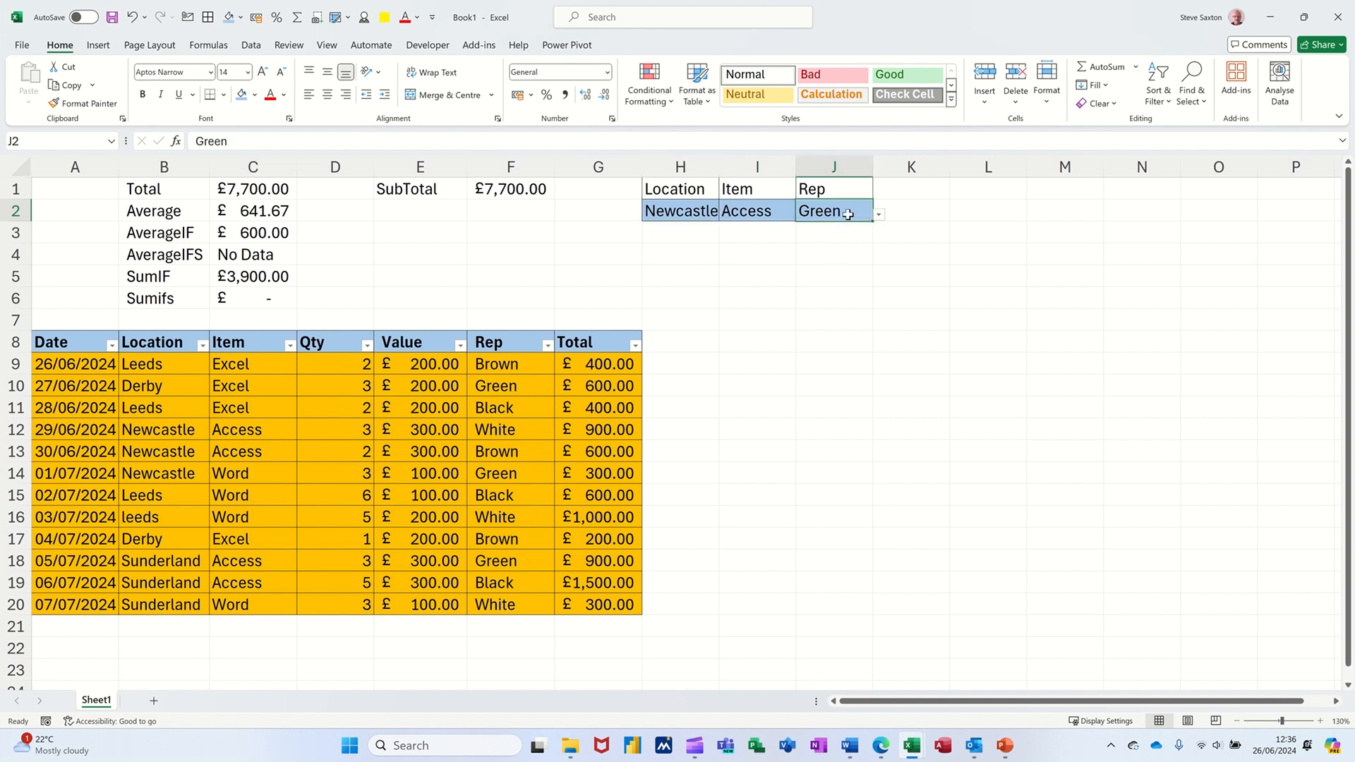
left_click(879, 215)
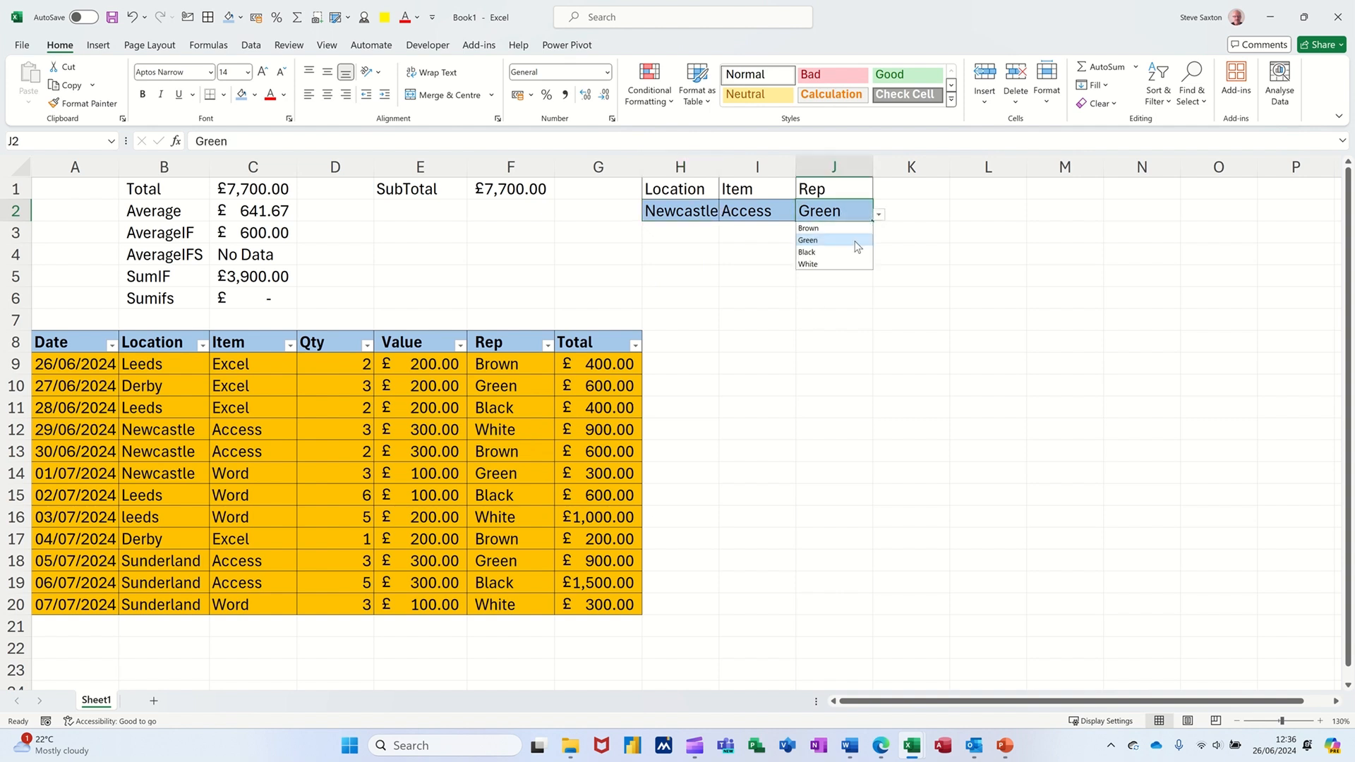
left_click(835, 264)
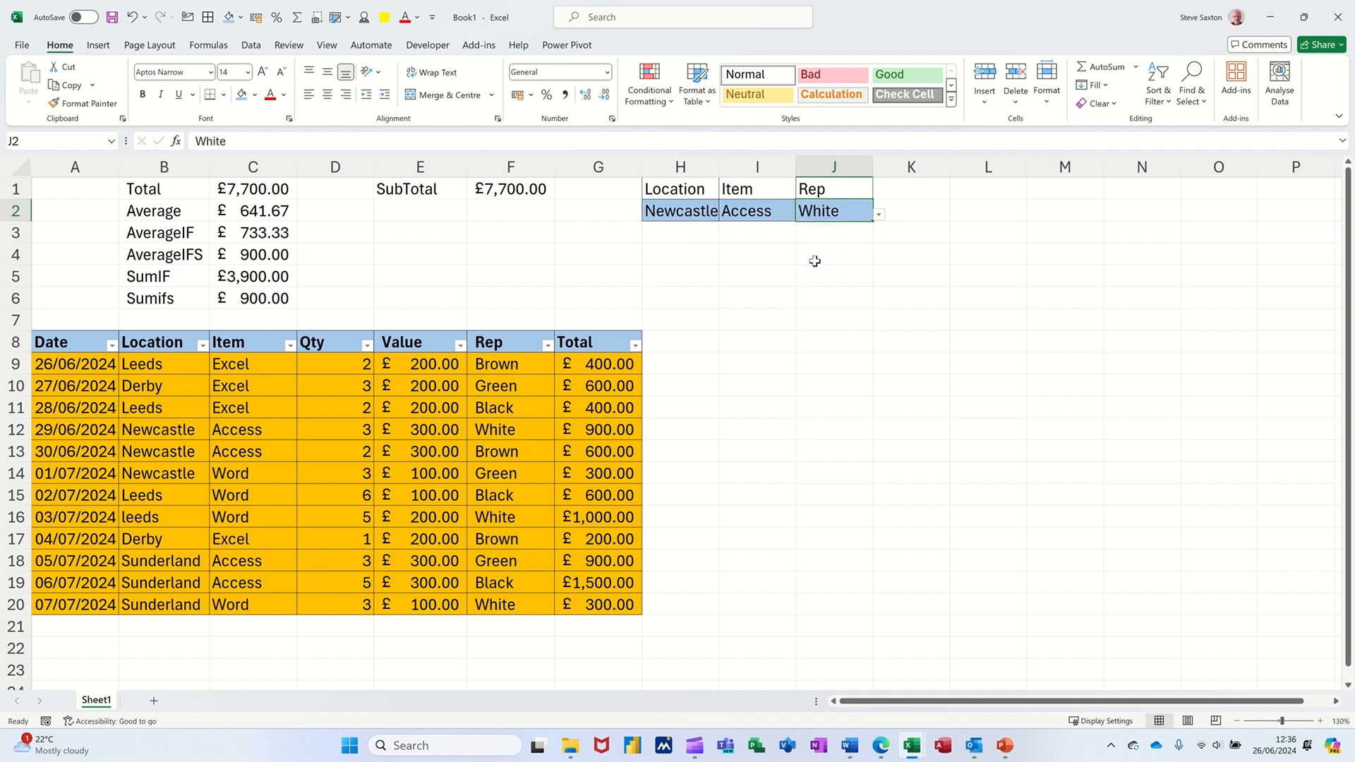
left_click(247, 298)
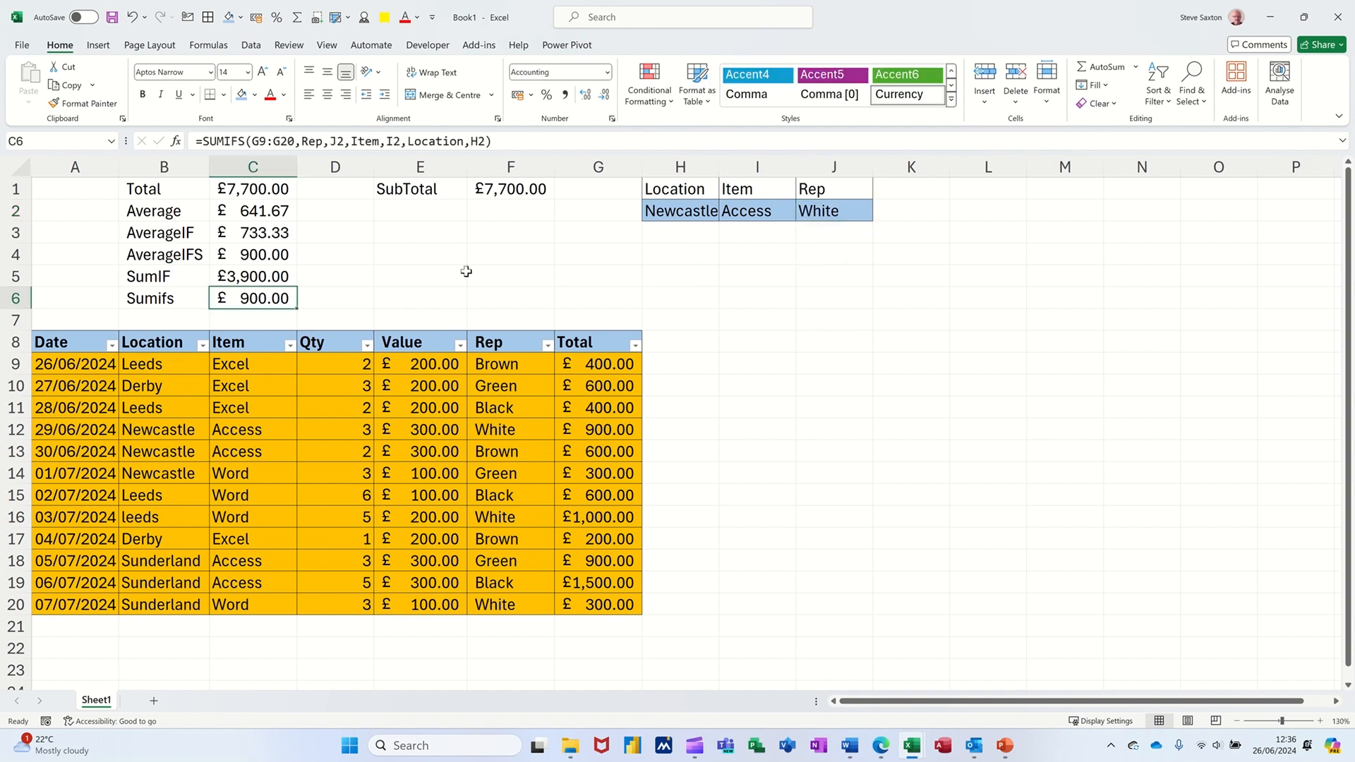